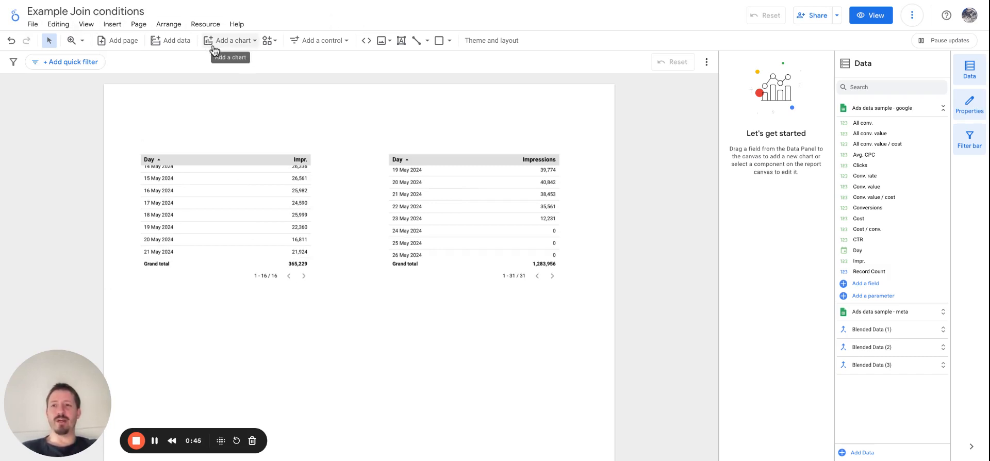
# Step: Examine the data source, dimension and metric of the Google and Meta impressions tables
pyautogui.click(216, 228)
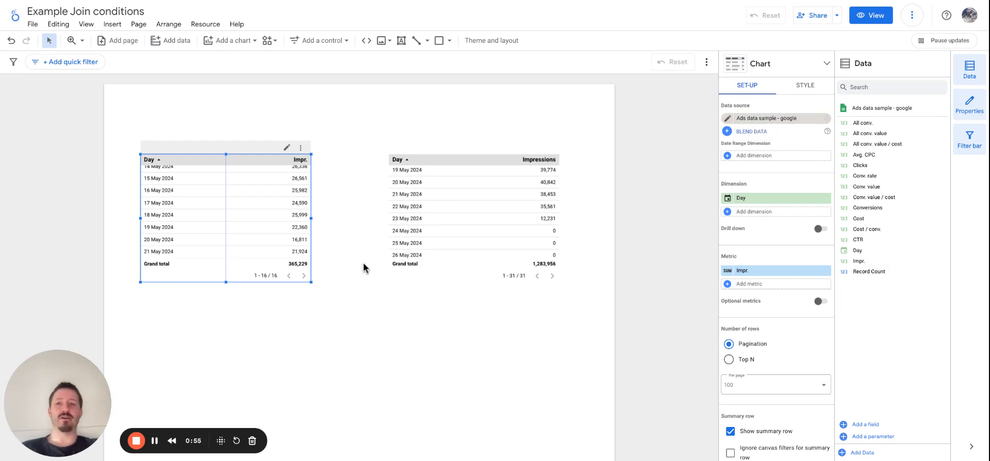
pyautogui.click(458, 250)
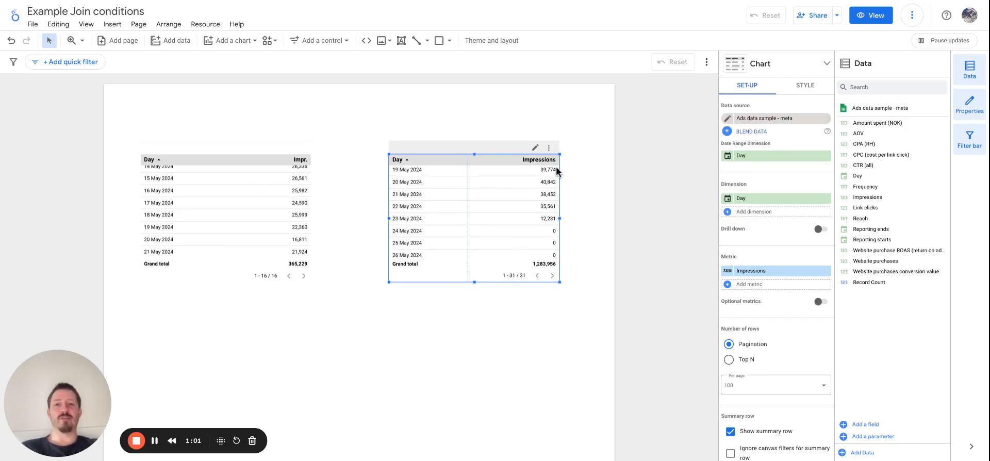
pyautogui.click(219, 241)
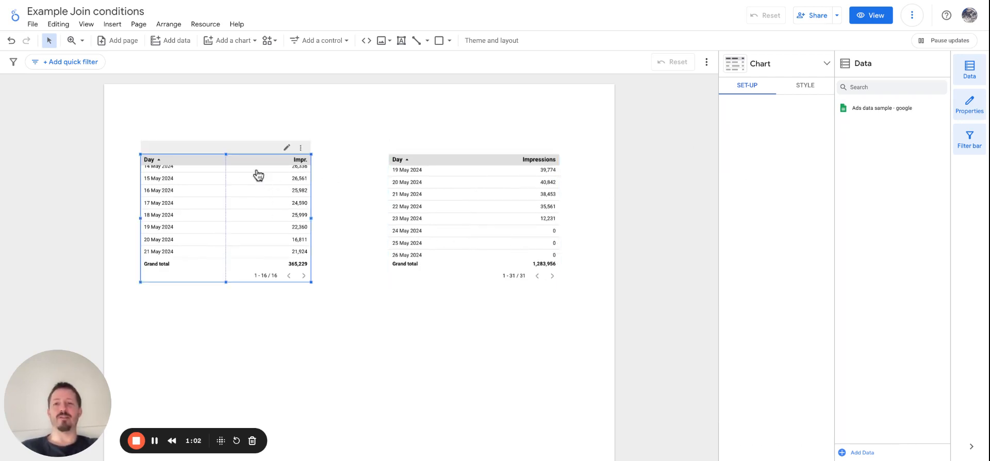
pyautogui.click(395, 110)
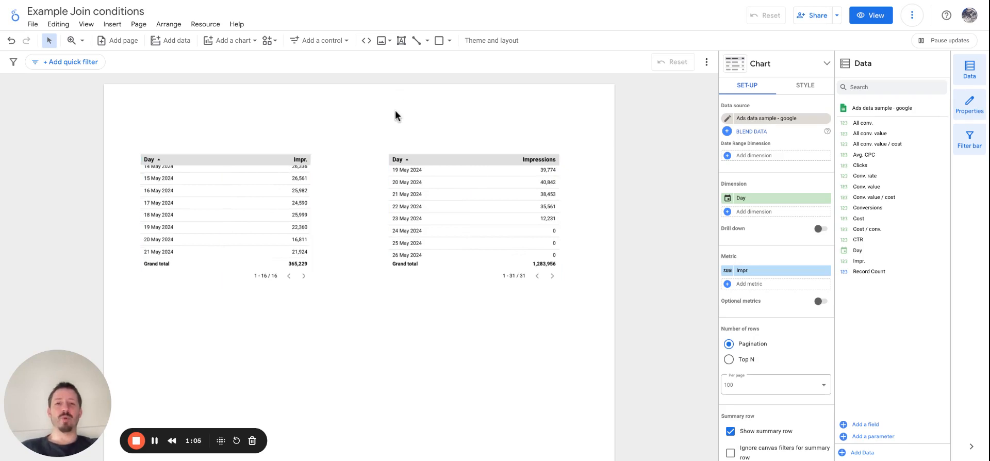
pyautogui.click(249, 204)
pyautogui.click(457, 200)
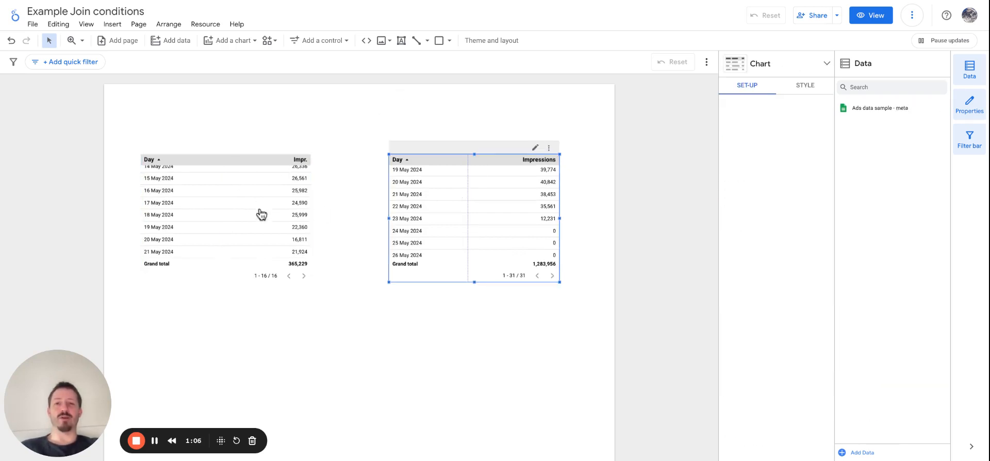
pyautogui.click(258, 214)
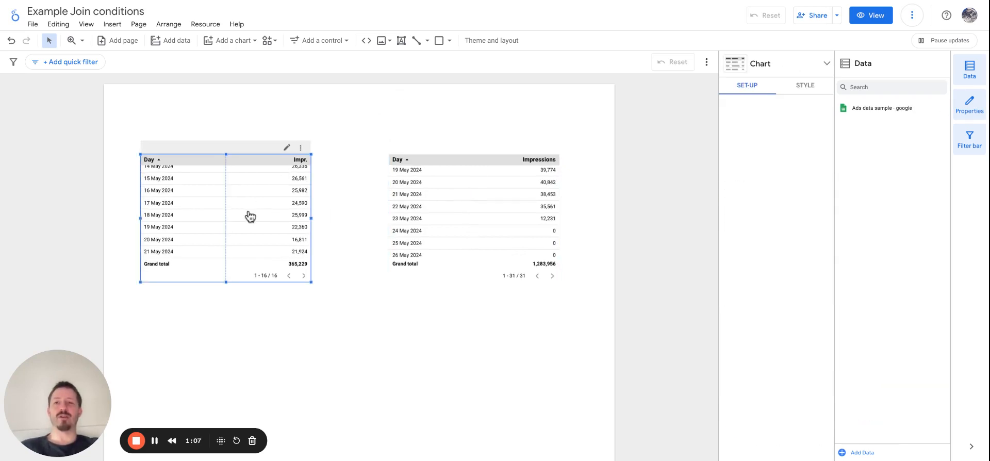
pyautogui.click(358, 181)
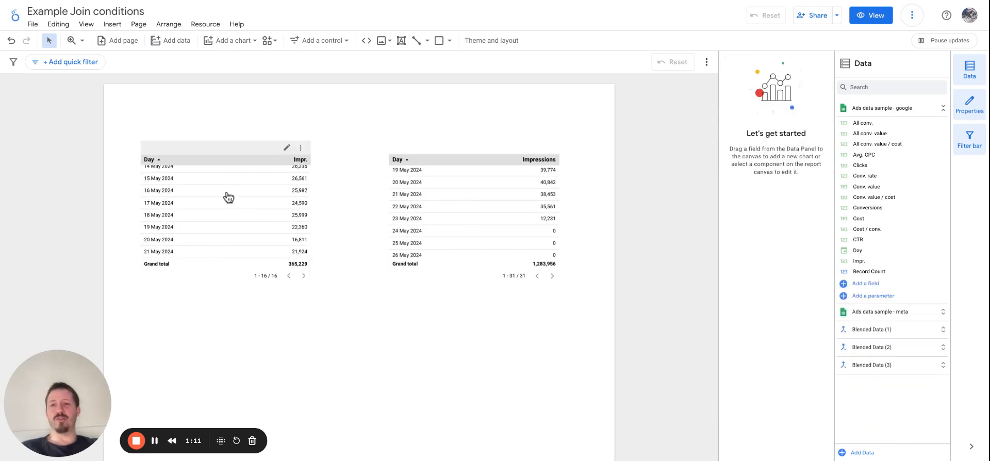
pyautogui.click(246, 204)
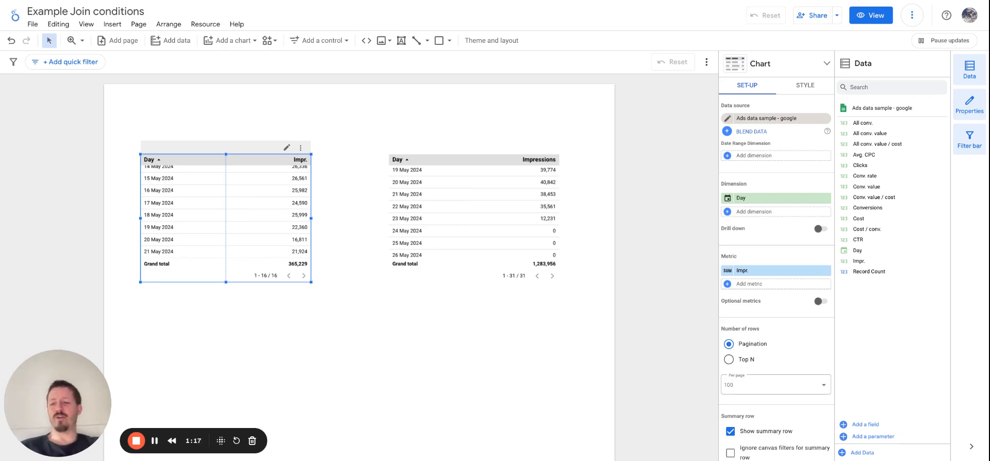
pyautogui.keyDown('shift'); pyautogui.click(468, 209); pyautogui.keyUp('shift')
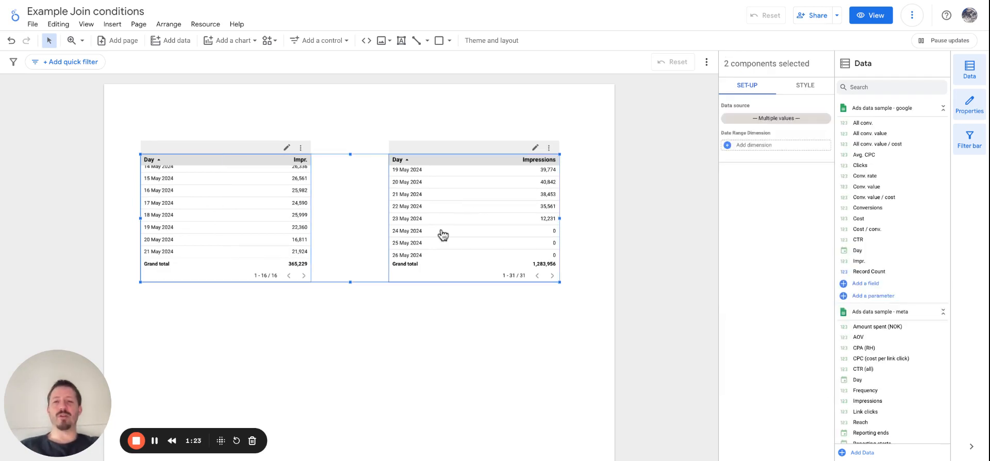
pyautogui.rightClick(352, 212)
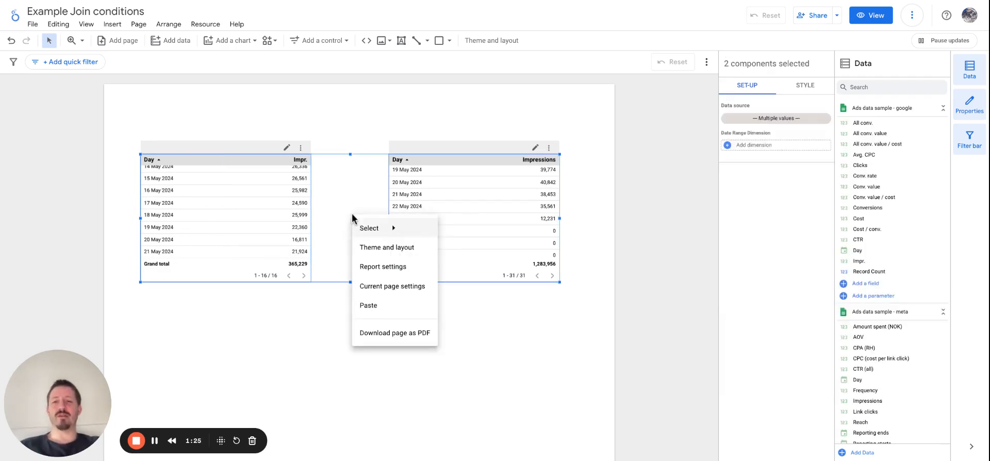
pyautogui.click(359, 191)
pyautogui.rightClick(359, 191)
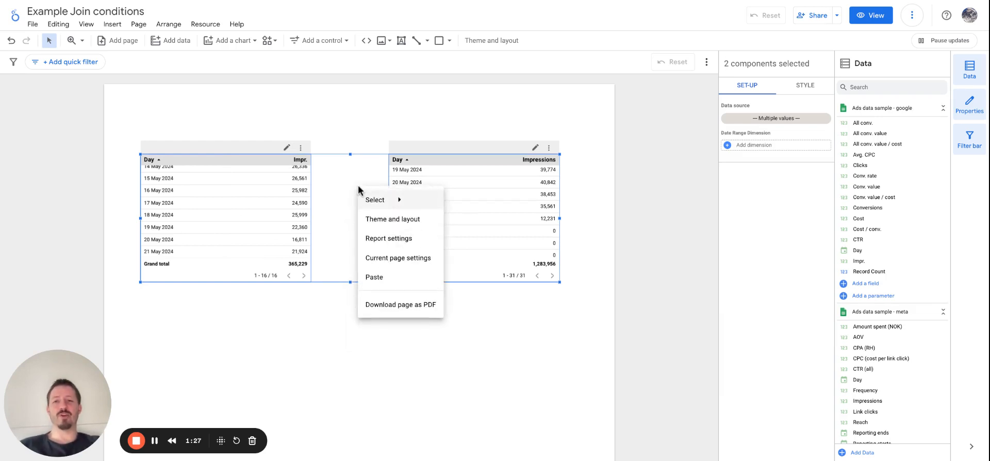
pyautogui.click(343, 191)
pyautogui.click(366, 392)
pyautogui.click(245, 205)
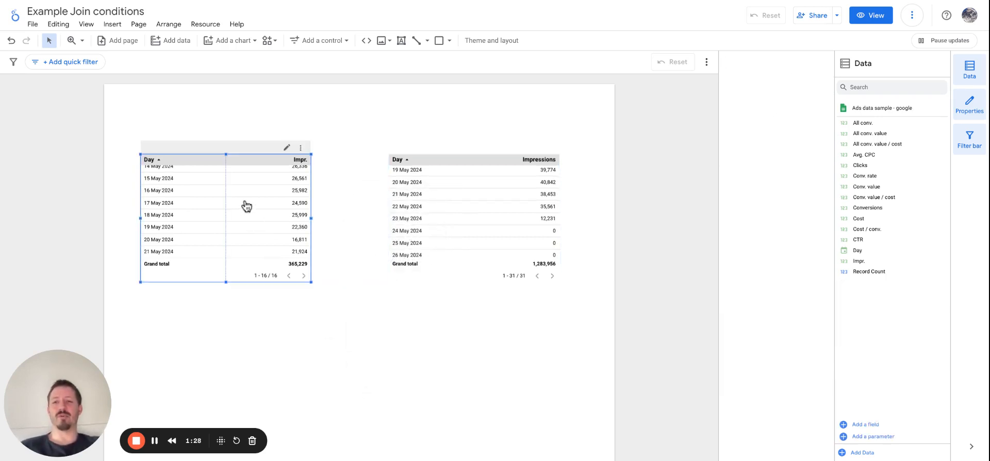
pyautogui.keyDown('shift'); pyautogui.click(441, 214); pyautogui.keyUp('shift')
pyautogui.rightClick(333, 213)
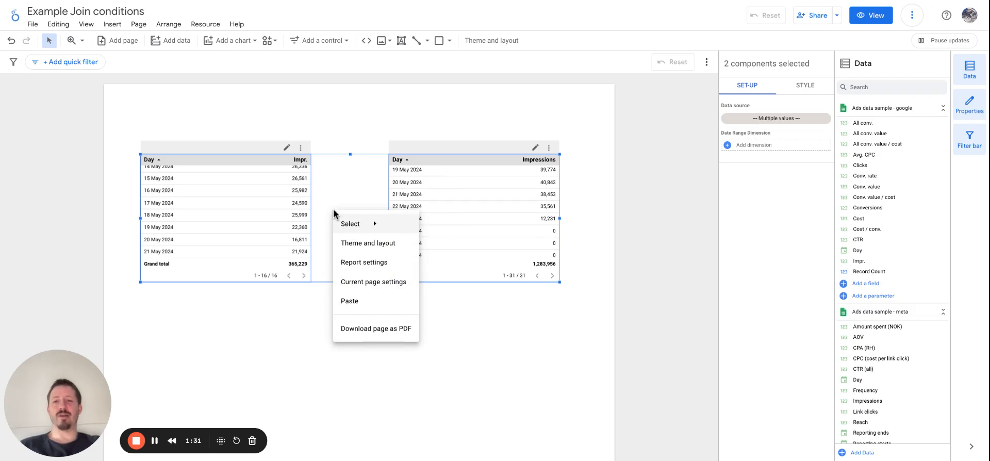
pyautogui.click(473, 385)
# Step: Select the Google and Meta tables together and blend their data into a new table
pyautogui.click(256, 214)
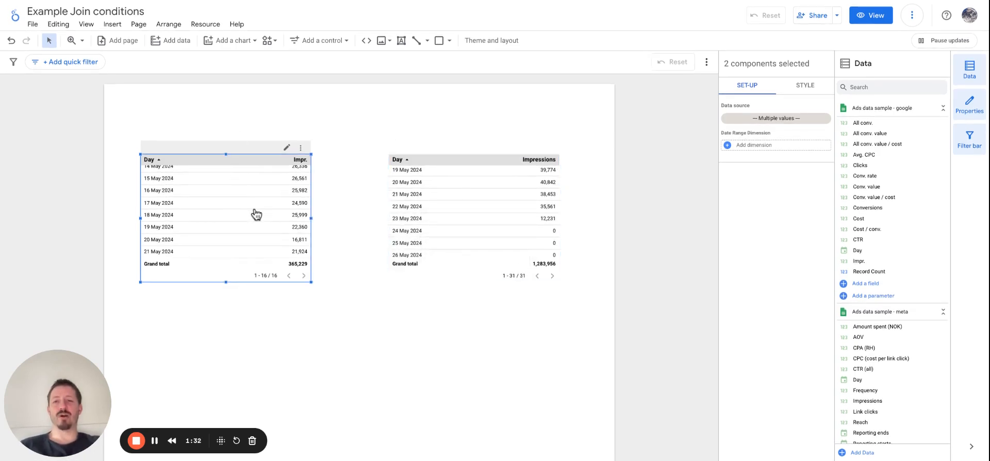
pyautogui.keyDown('shift'); pyautogui.click(457, 210); pyautogui.keyUp('shift')
pyautogui.rightClick(458, 210)
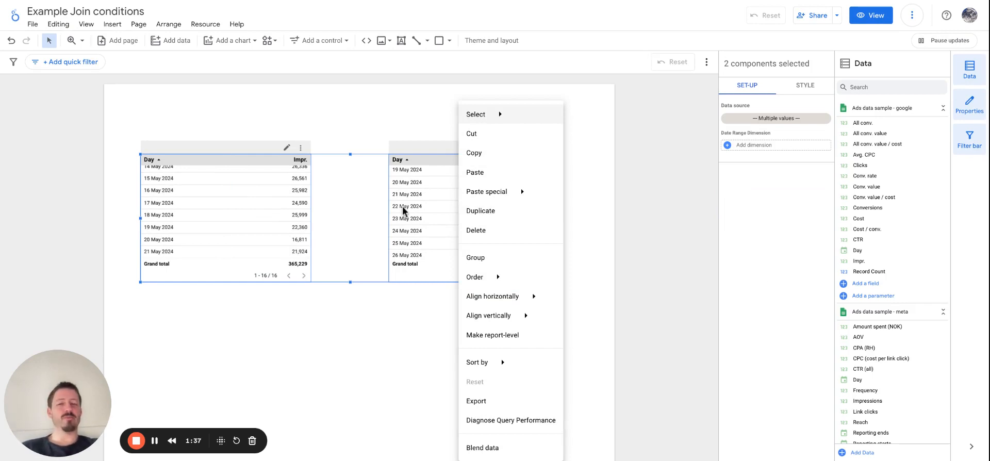
pyautogui.moveTo(518, 360)
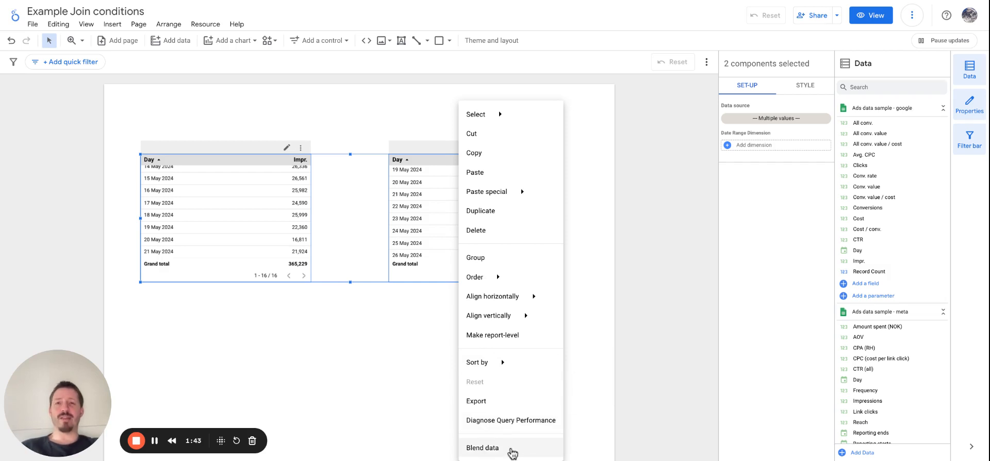
pyautogui.click(511, 449)
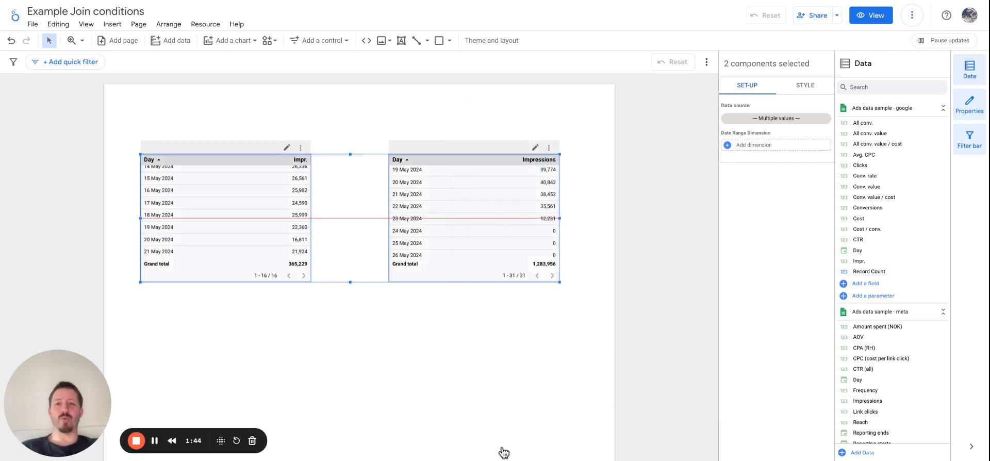
# Step: Place the blended table centred below the two source tables and replace its Impressions dimension with Day
pyautogui.moveTo(375, 272); pyautogui.dragTo(369, 417)
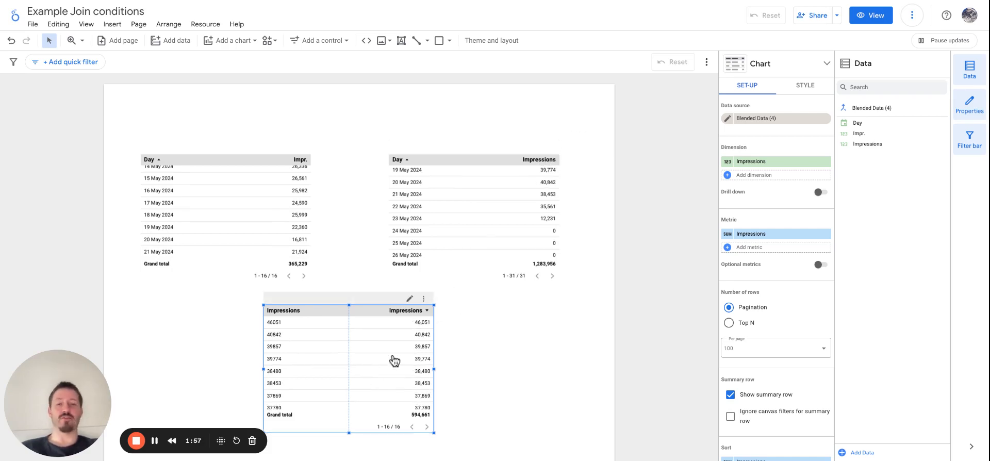
pyautogui.click(826, 161)
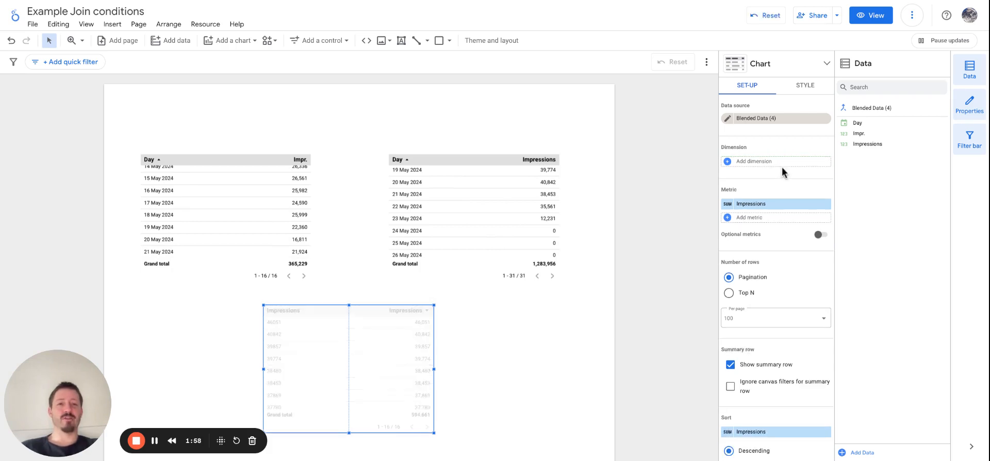
pyautogui.moveTo(861, 125); pyautogui.dragTo(754, 164)
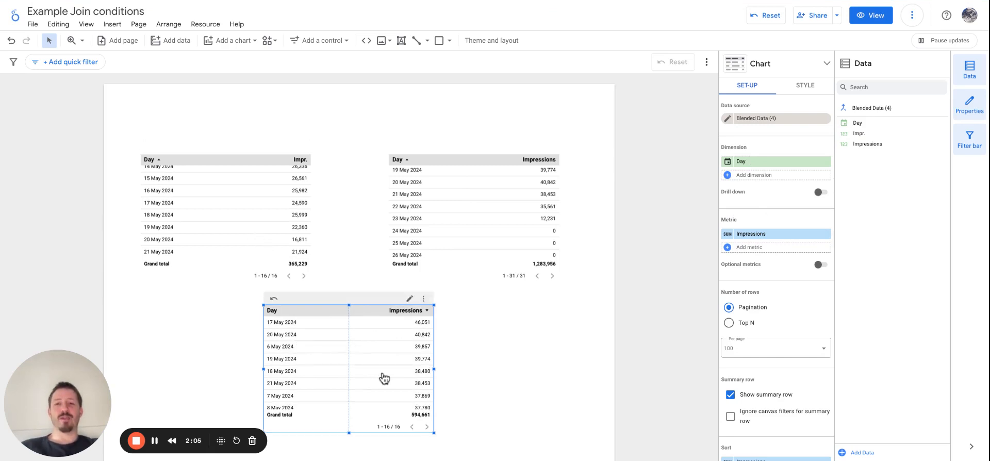
# Step: Inspect the join operator and join conditions between the Google and Meta tables in the blended data source
pyautogui.click(728, 119)
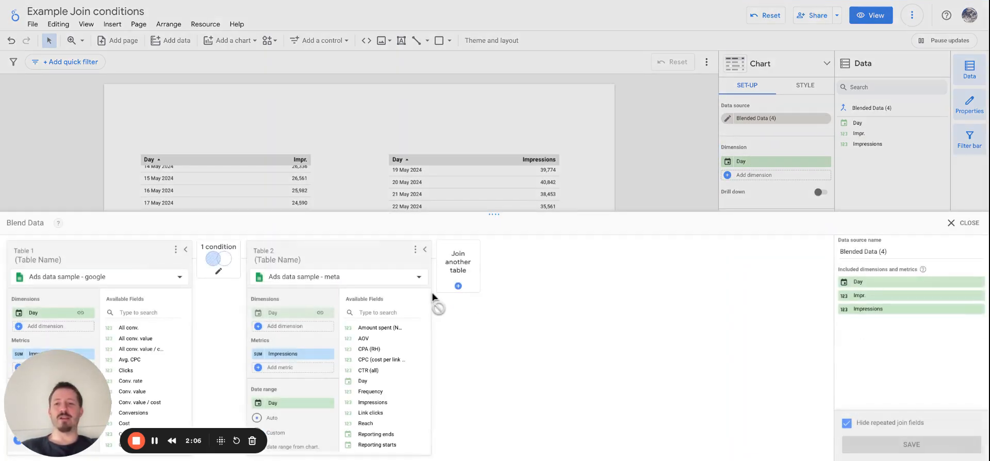
pyautogui.click(970, 227)
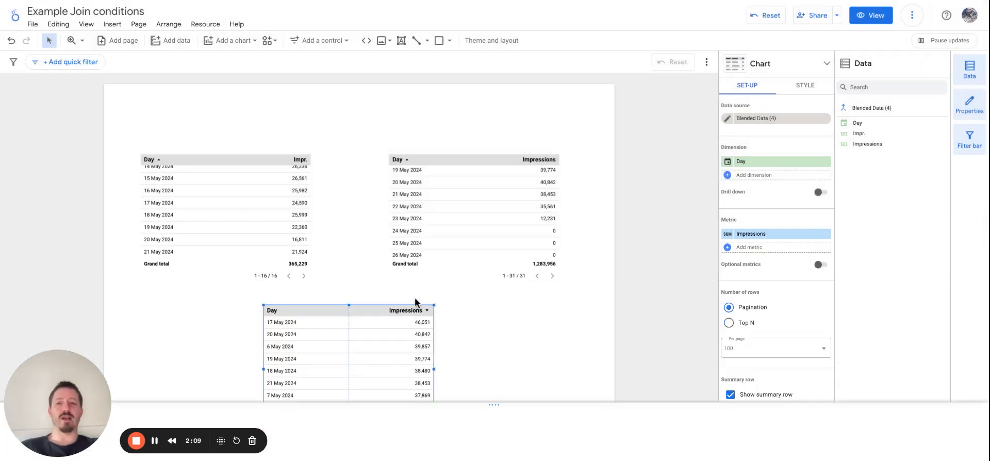
pyautogui.click(727, 119)
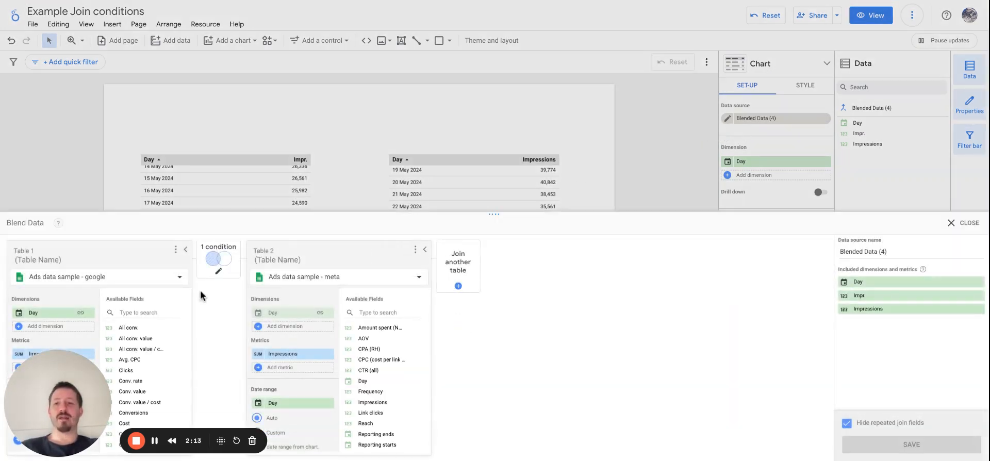
pyautogui.moveTo(83, 405); pyautogui.dragTo(569, 394)
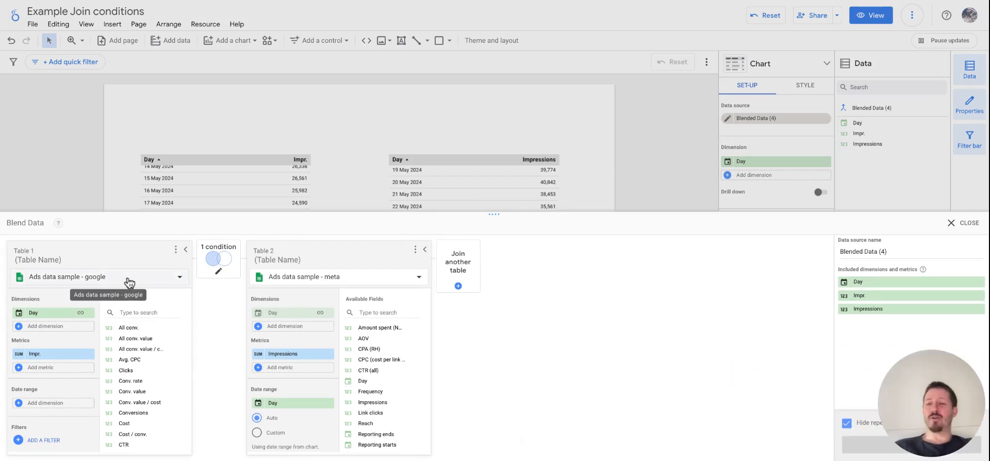
pyautogui.click(218, 258)
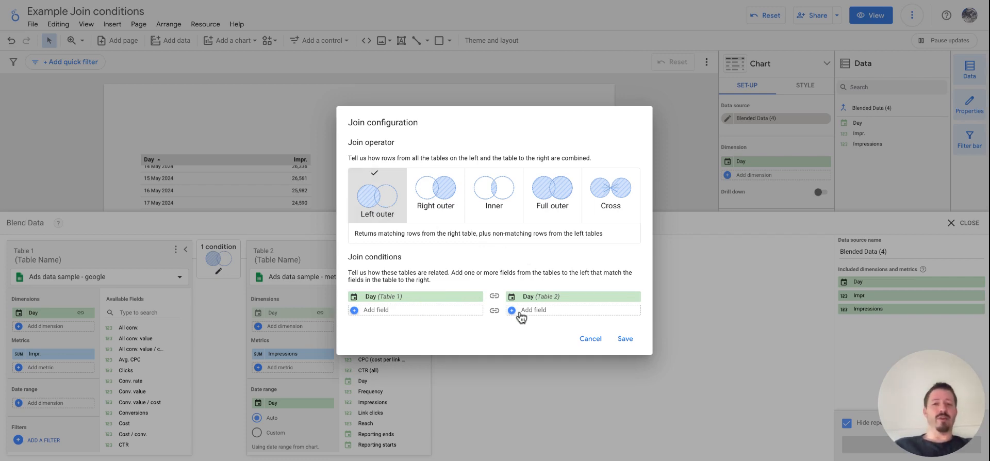
pyautogui.click(625, 340)
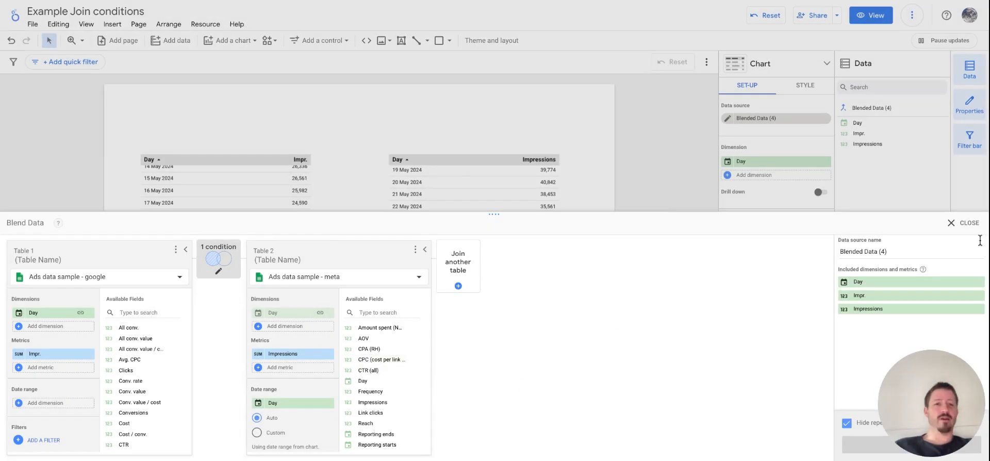
pyautogui.click(950, 224)
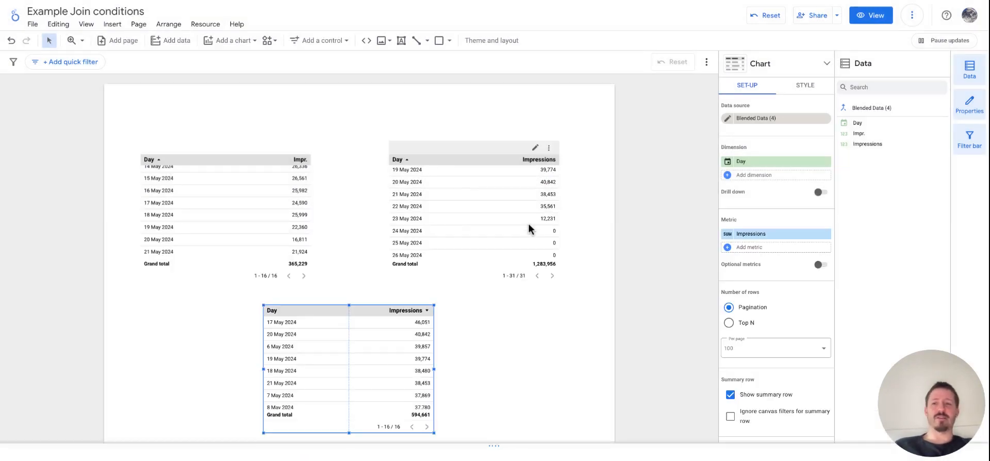
# Step: Compare the range of days in the Google table with the days listed in the Meta table
pyautogui.click(348, 242)
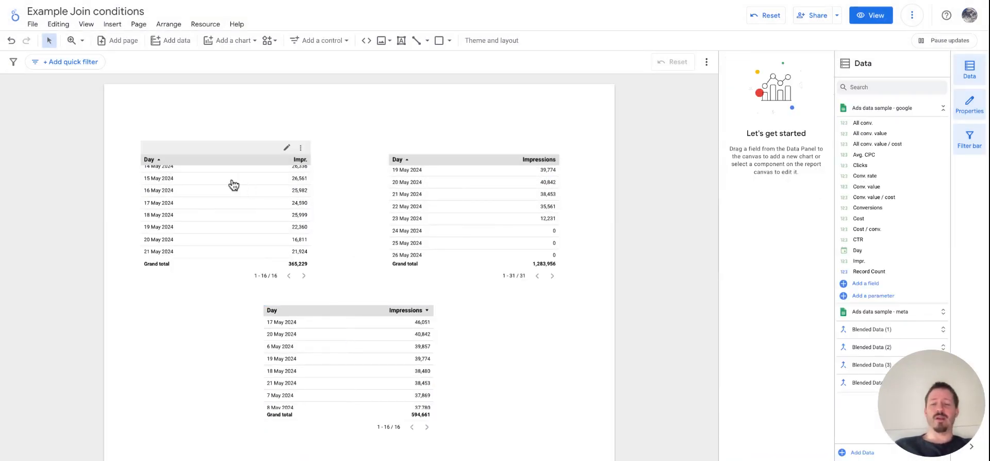
pyautogui.scroll(3, 195, 216)
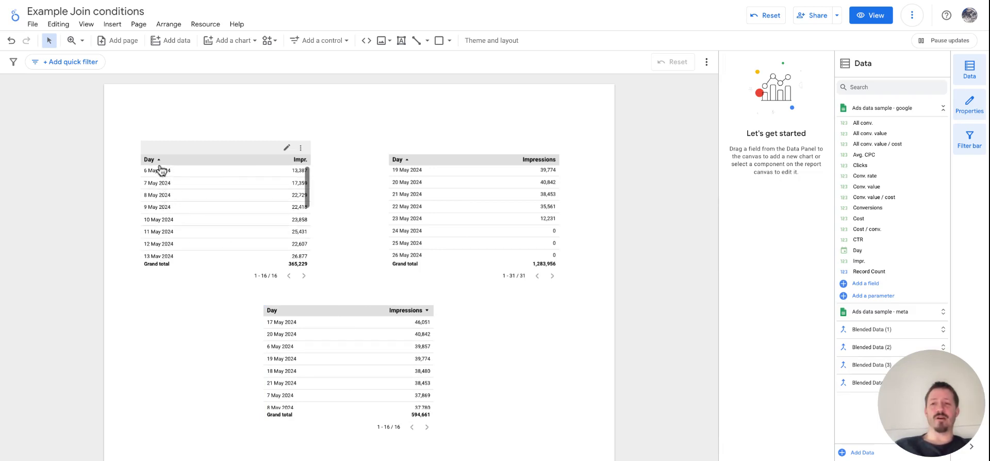
pyautogui.scroll(-2, 173, 251)
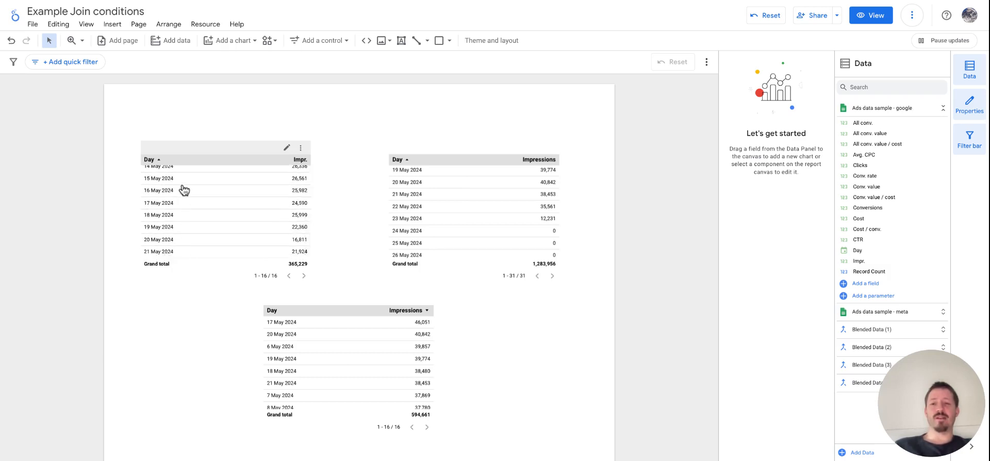
pyautogui.scroll(2, 184, 191)
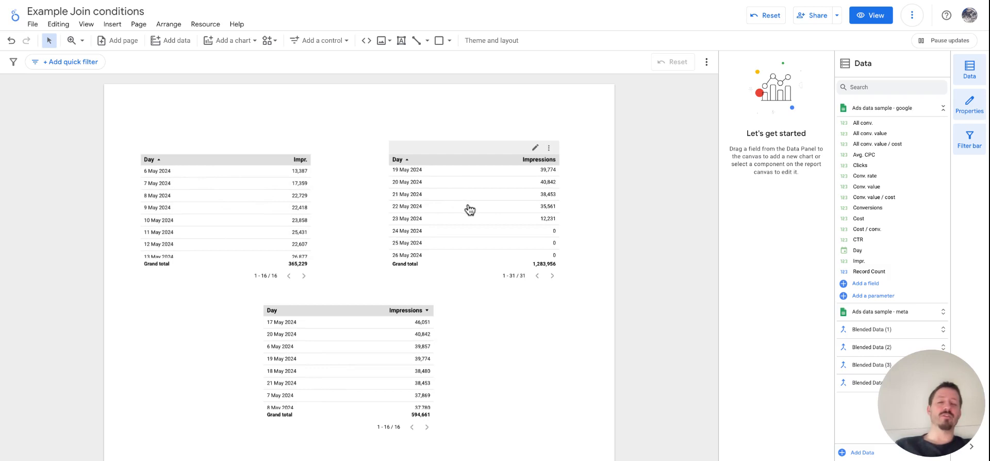
pyautogui.scroll(5, 468, 209)
pyautogui.scroll(-1, 469, 209)
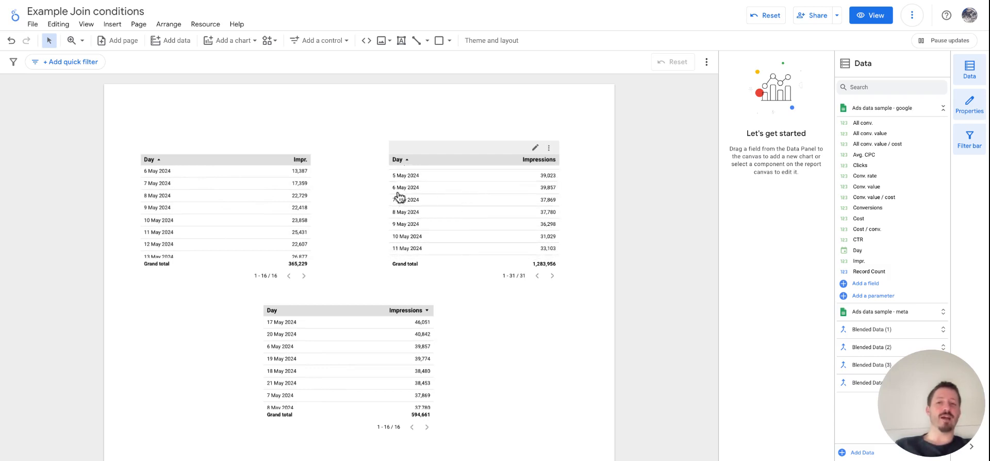
pyautogui.scroll(-1, 399, 197)
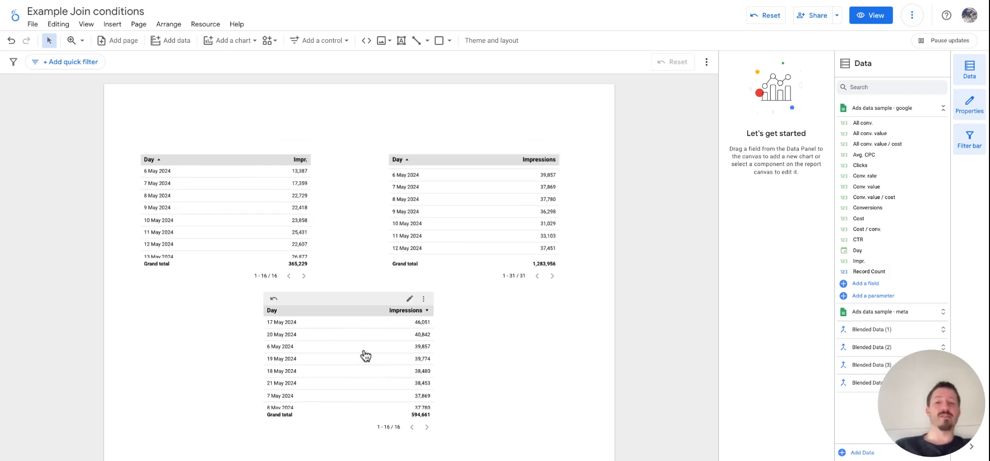
# Step: Sort the blended table by Day in ascending order
pyautogui.click(343, 348)
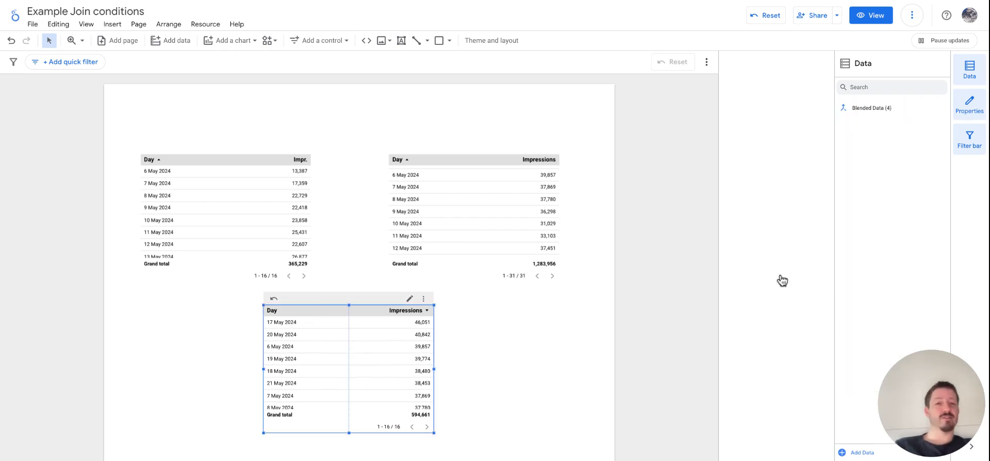
pyautogui.scroll(-4, 792, 348)
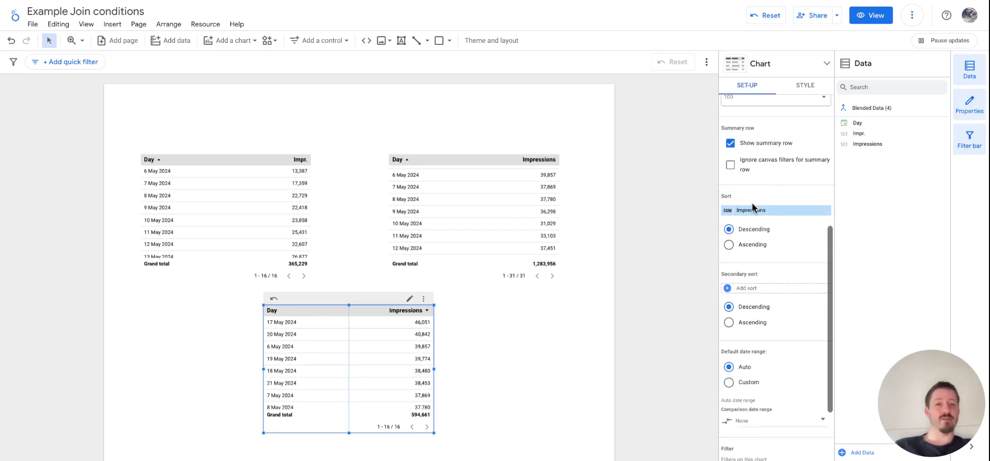
pyautogui.click(752, 206)
pyautogui.click(758, 258)
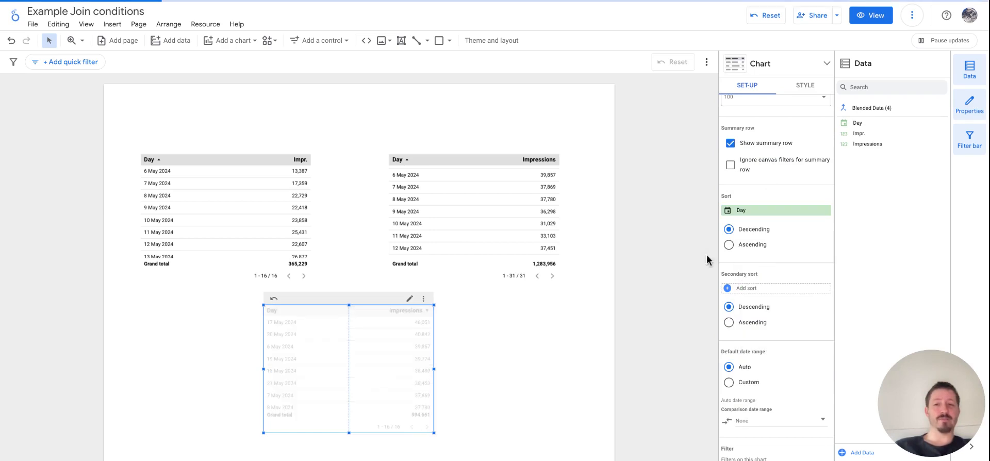
pyautogui.click(728, 245)
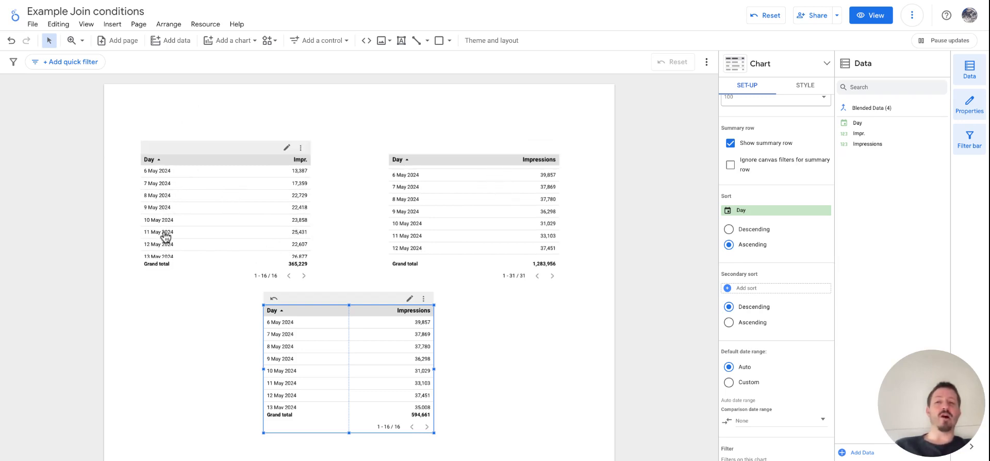
# Step: Compare the first and last days in the blended table with those in the Google table
pyautogui.scroll(-3, 165, 237)
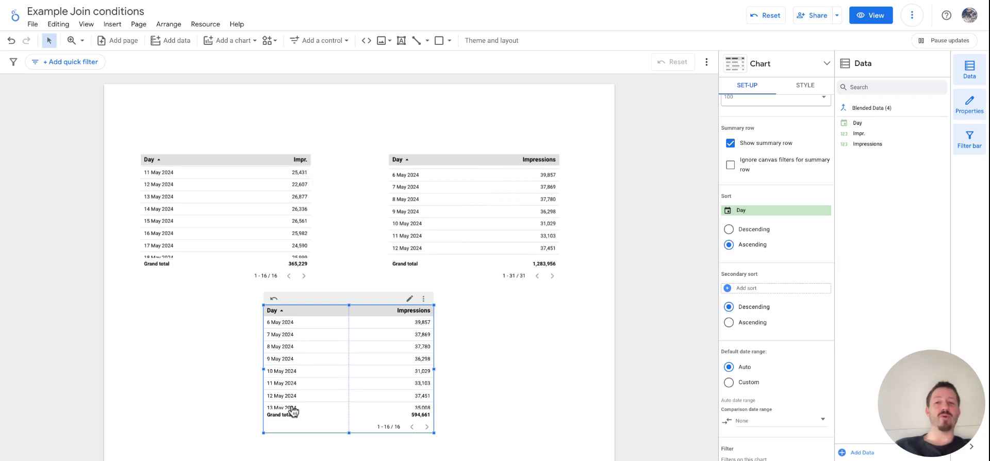
pyautogui.scroll(-1, 319, 361)
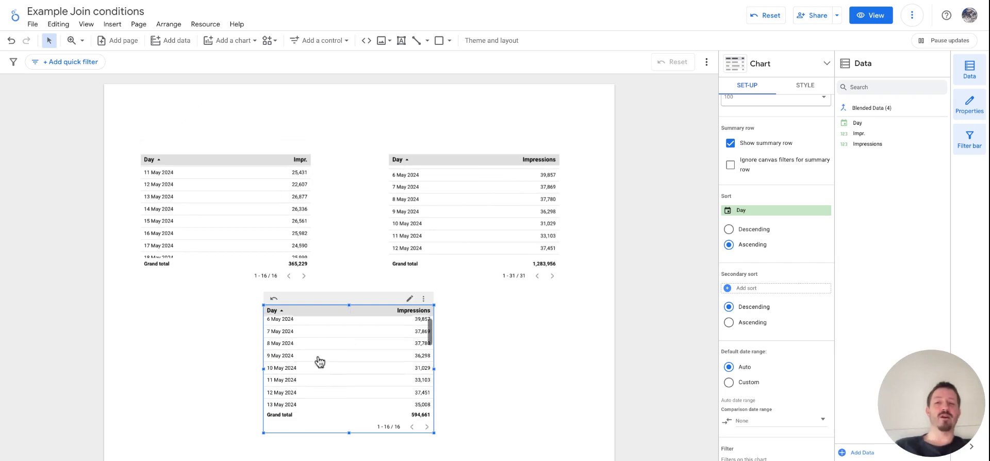
pyautogui.scroll(1, 319, 361)
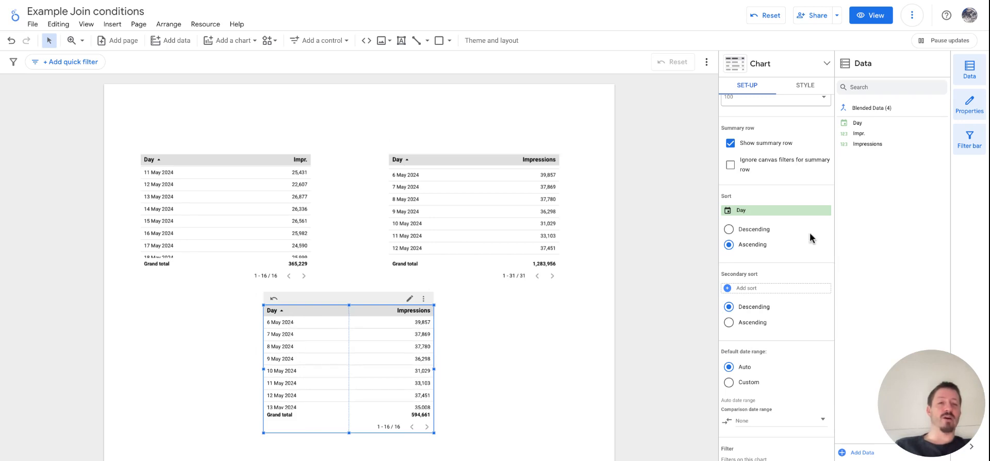
pyautogui.scroll(5, 786, 238)
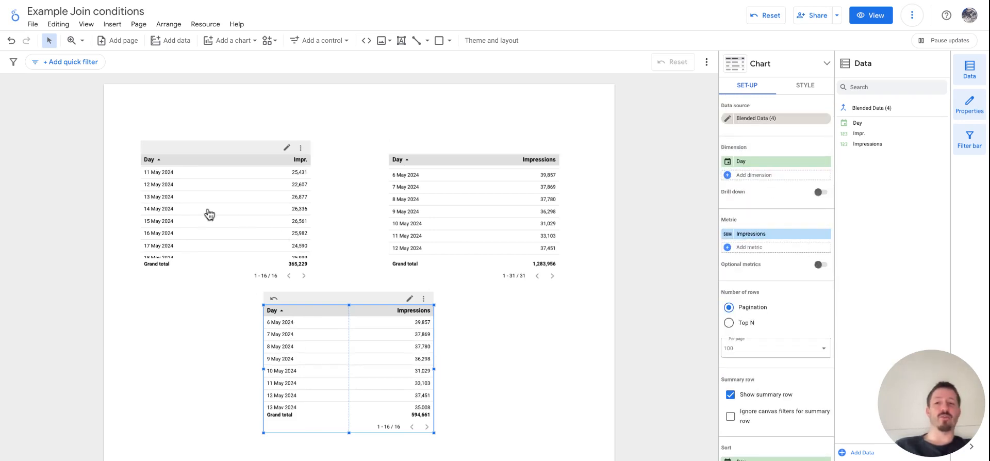
pyautogui.scroll(3, 200, 213)
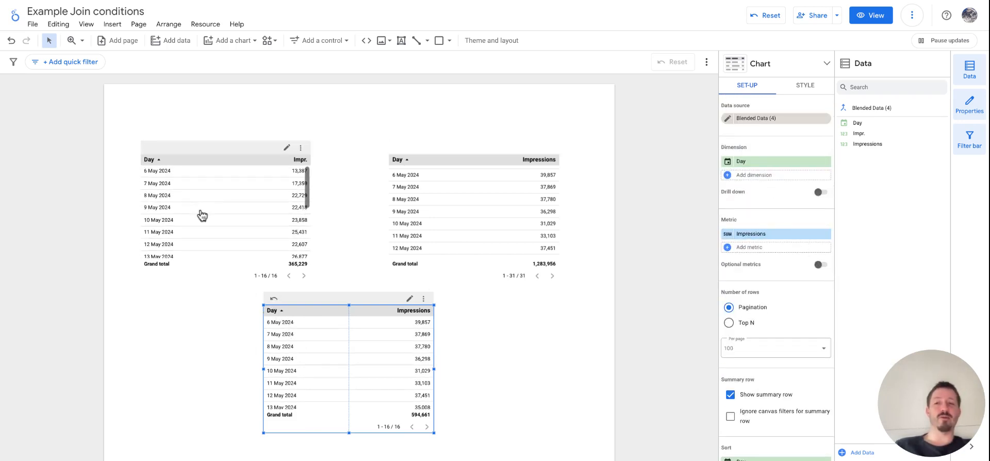
pyautogui.scroll(-5, 335, 349)
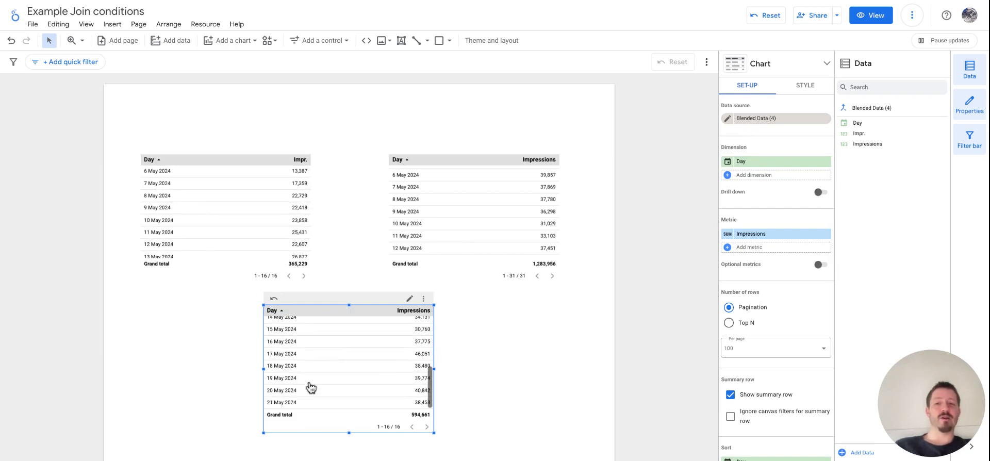
pyautogui.scroll(-5, 236, 238)
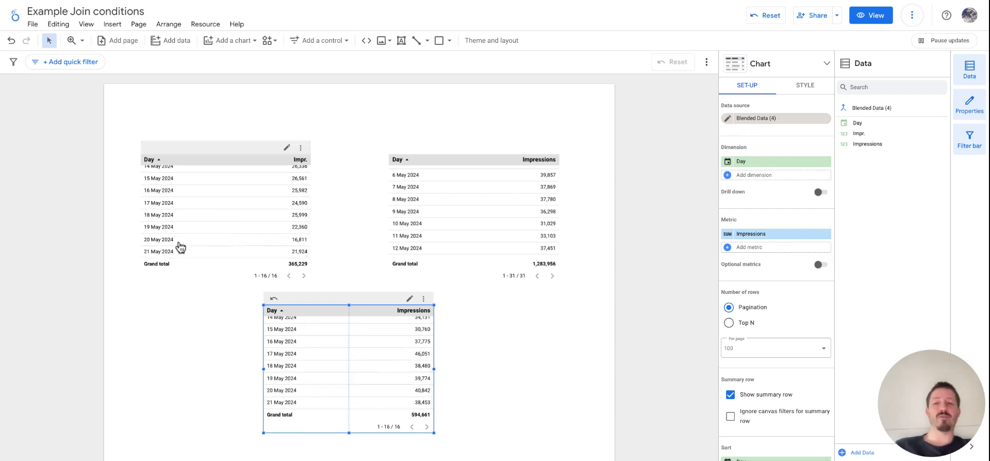
# Step: Check the full range of days in the Meta table against the days kept in the blended table
pyautogui.click(466, 210)
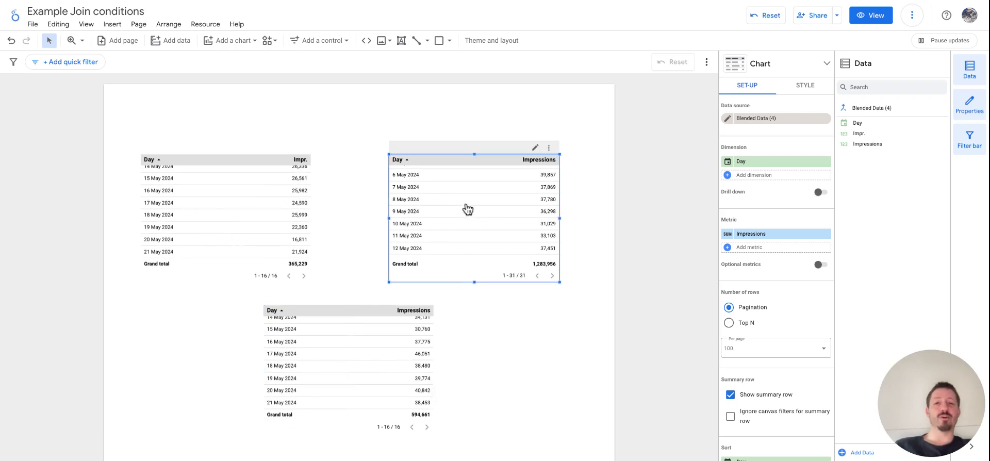
pyautogui.scroll(2, 467, 208)
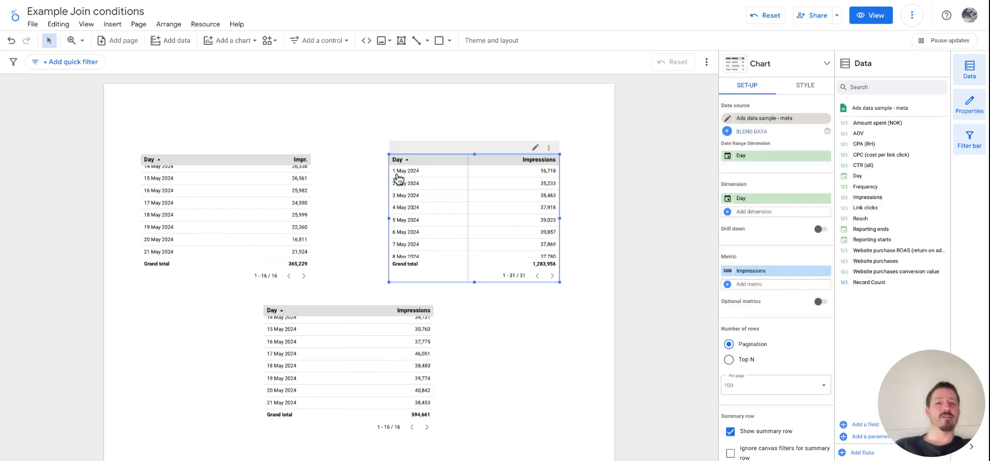
pyautogui.scroll(-10, 462, 218)
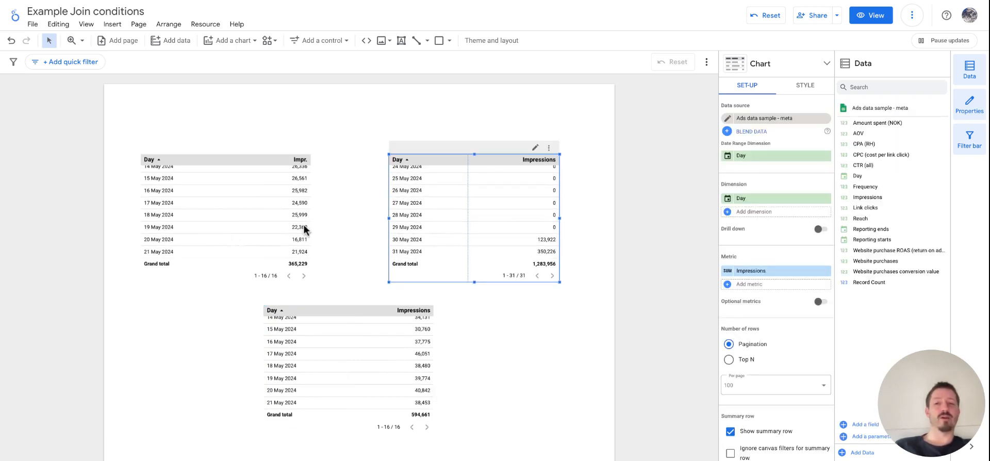
pyautogui.click(219, 220)
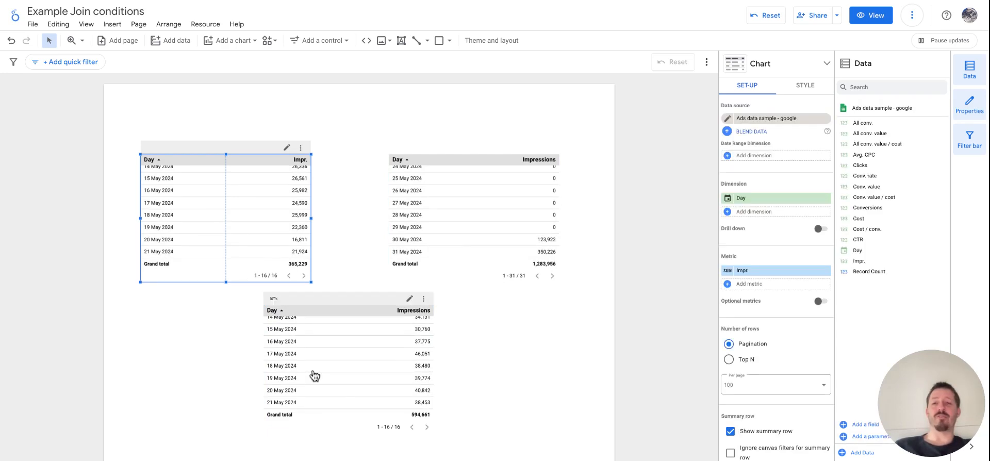
pyautogui.click(365, 354)
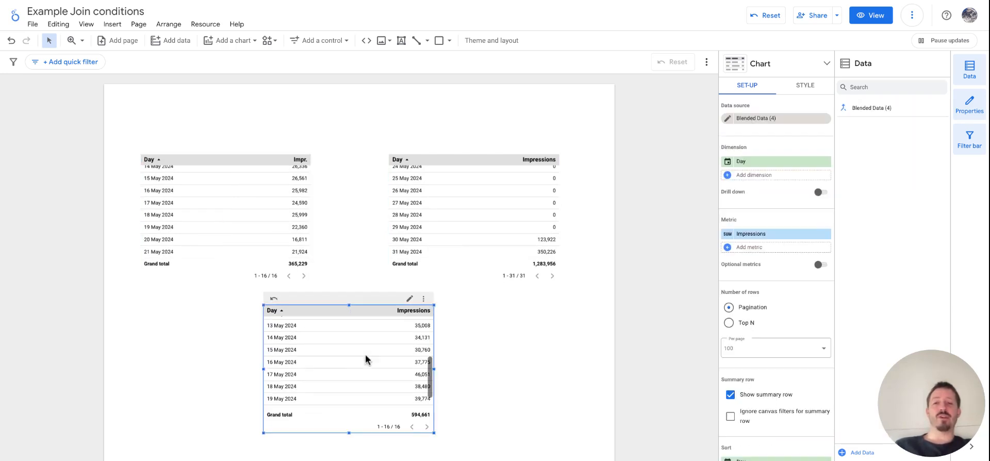
pyautogui.scroll(3, 365, 353)
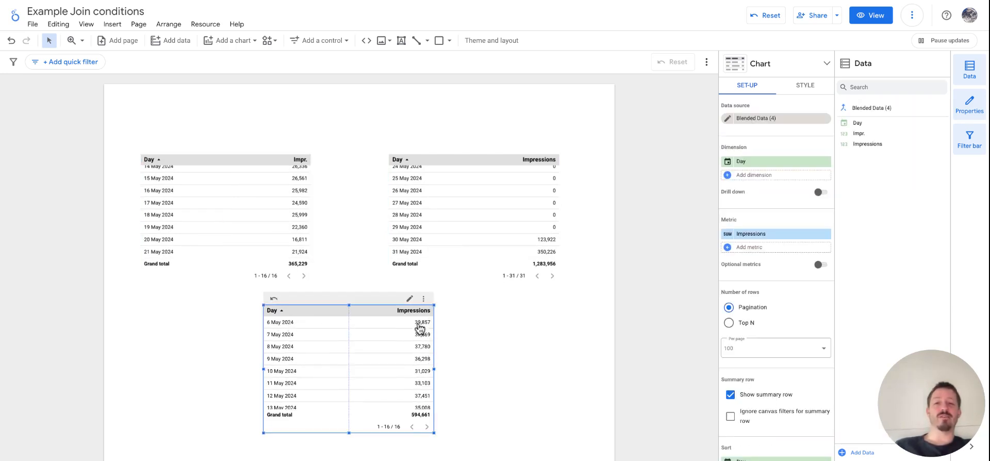
pyautogui.scroll(6, 519, 214)
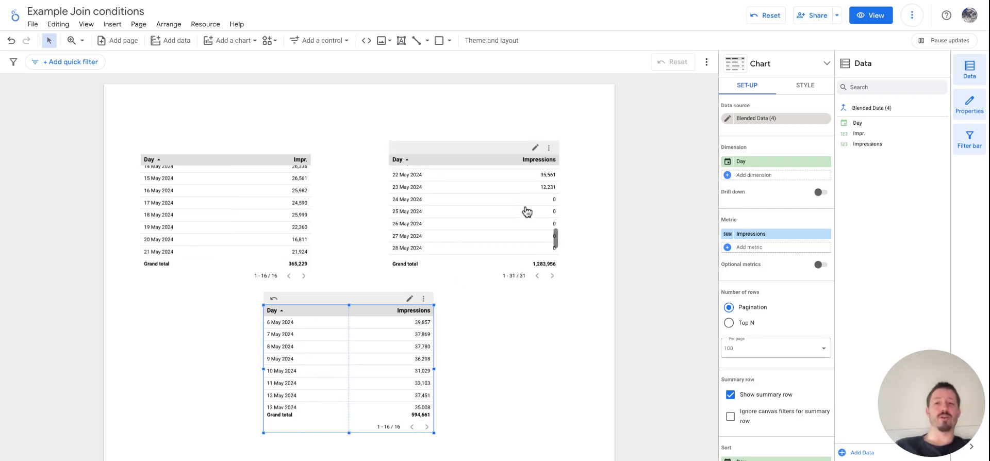
pyautogui.scroll(-2, 484, 228)
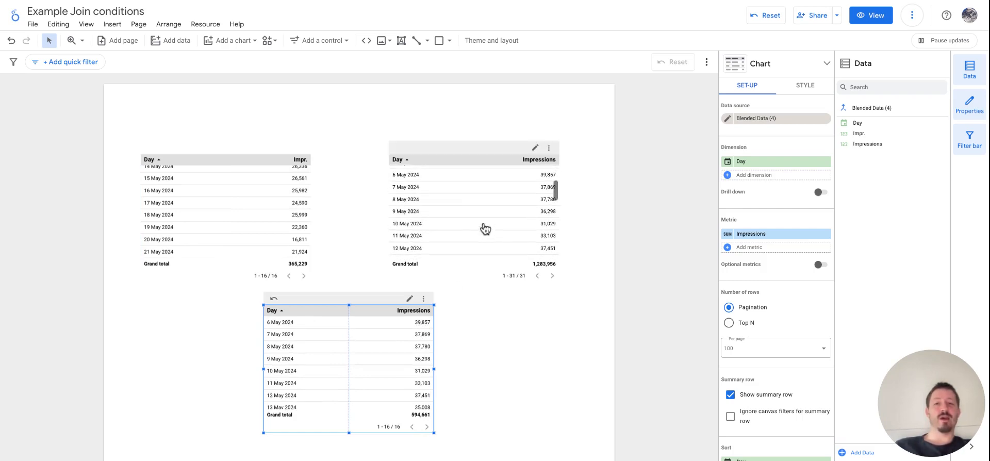
pyautogui.scroll(3, 221, 209)
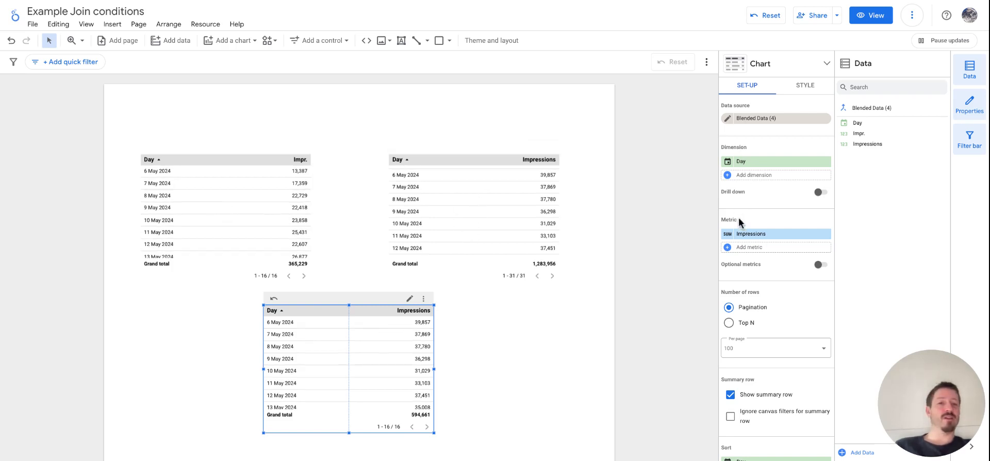
# Step: Replace the blended table's Impressions metric with a calculated field named Impr. (all) using the formula Impr. + Impressions
pyautogui.click(768, 238)
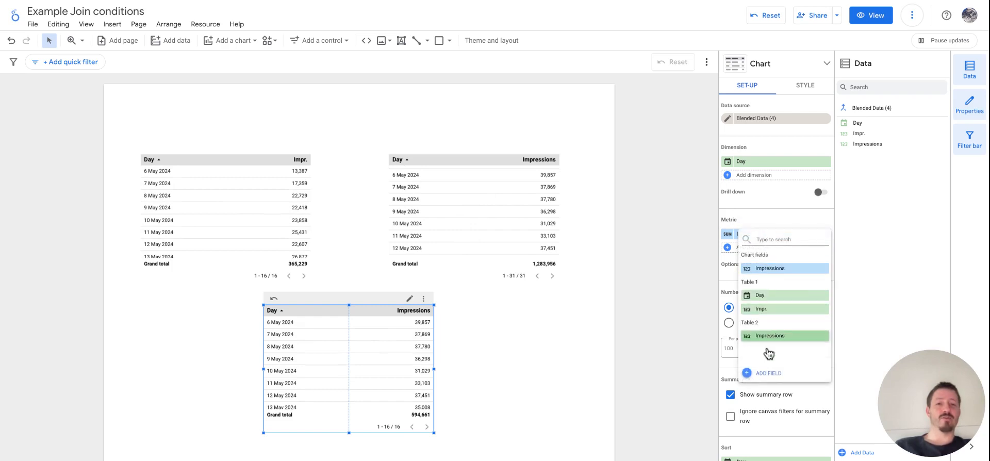
pyautogui.click(771, 375)
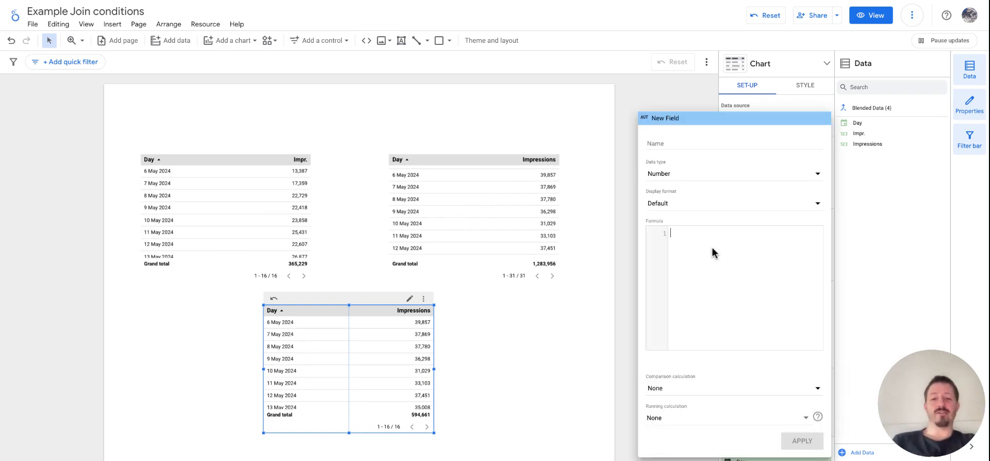
pyautogui.write('imp')
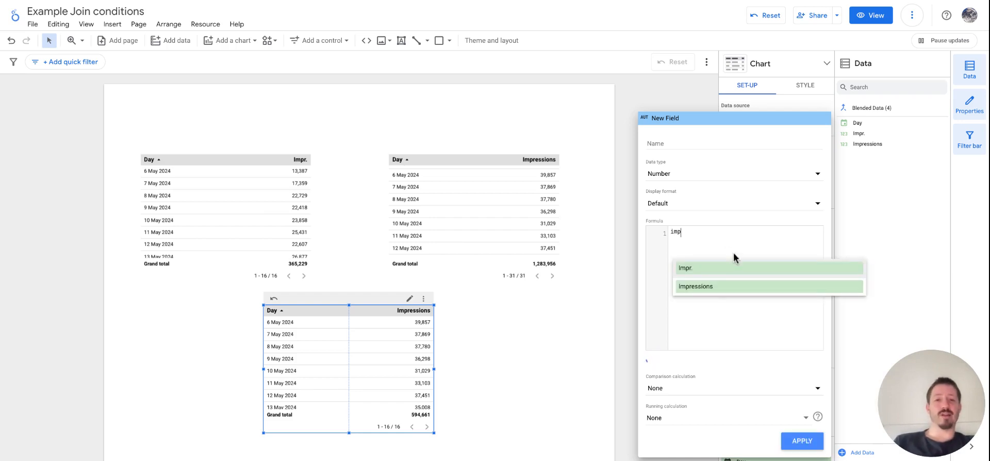
pyautogui.click(726, 269)
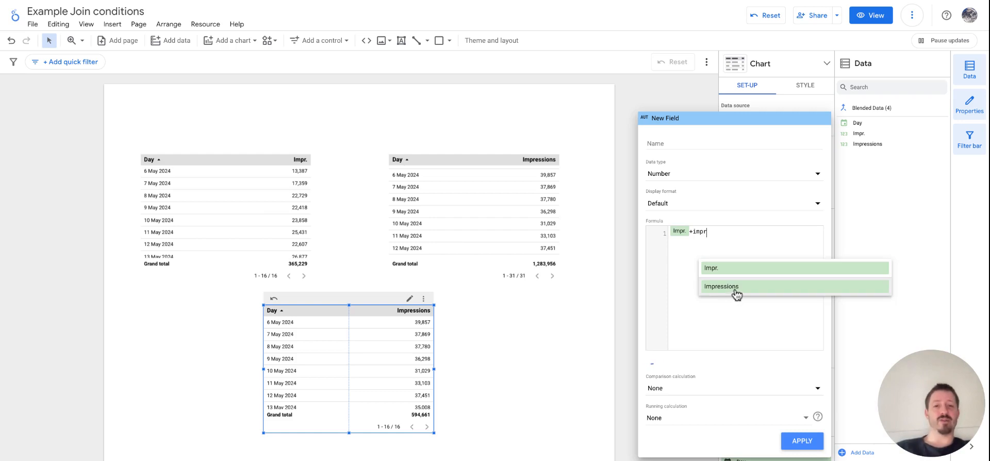
pyautogui.click(735, 288)
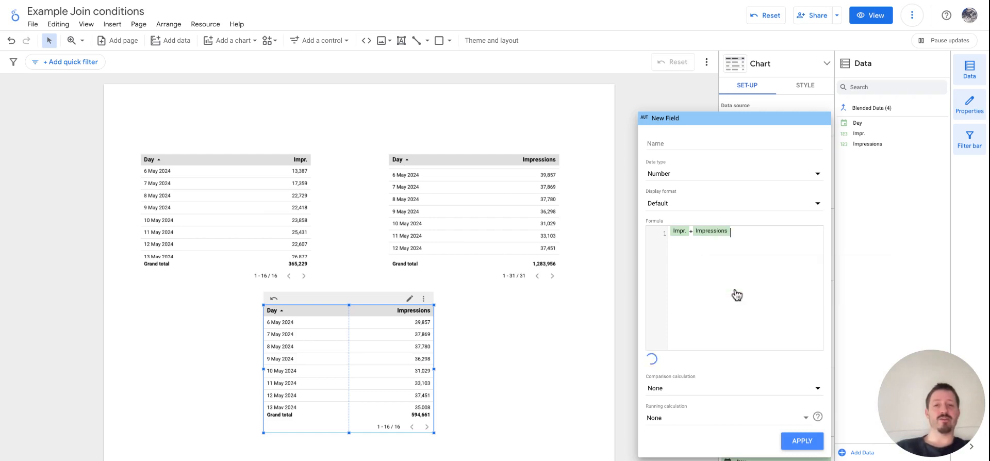
pyautogui.click(681, 144)
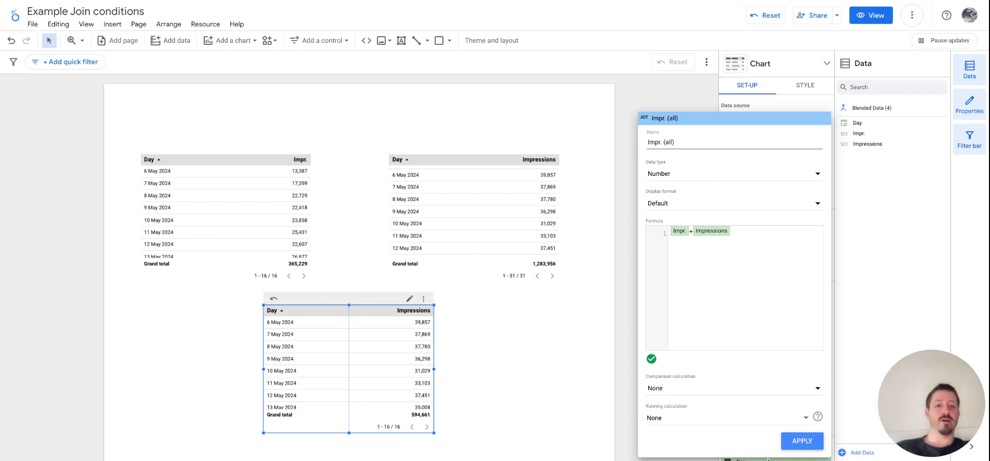
pyautogui.click(802, 441)
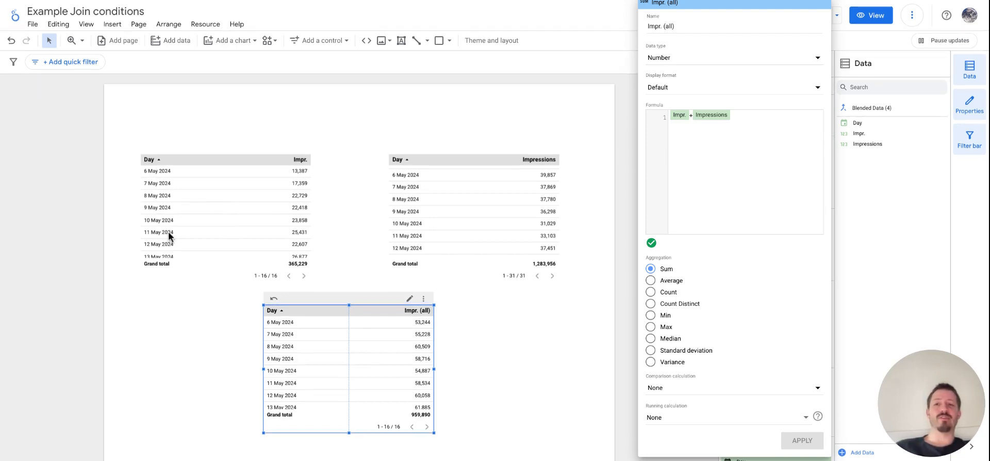
# Step: Close the field editor and review which days the Google, Meta and blended tables cover with the combined impressions metric
pyautogui.click(193, 220)
pyautogui.scroll(-3, 216, 219)
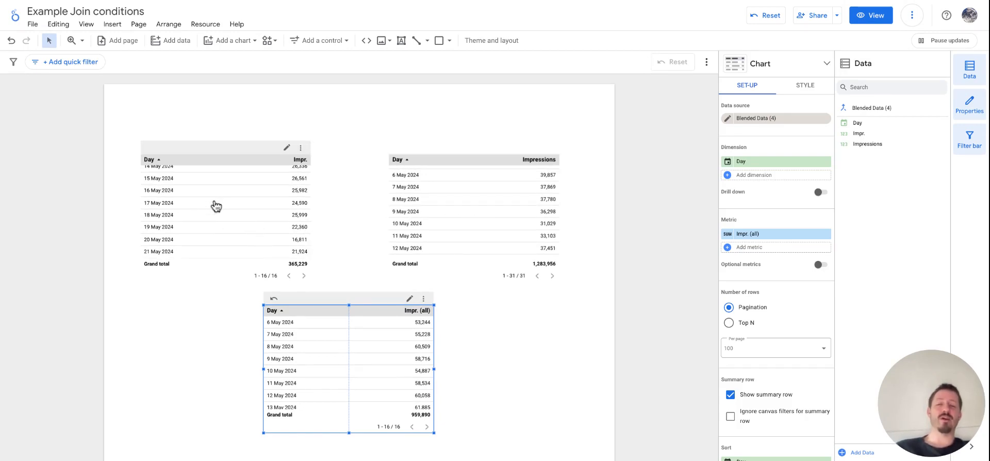
pyautogui.scroll(3, 216, 206)
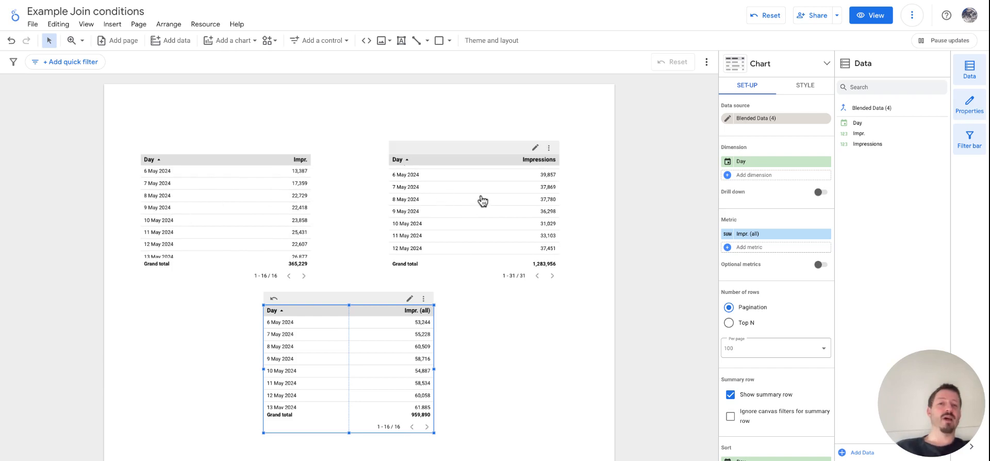
pyautogui.scroll(2, 482, 200)
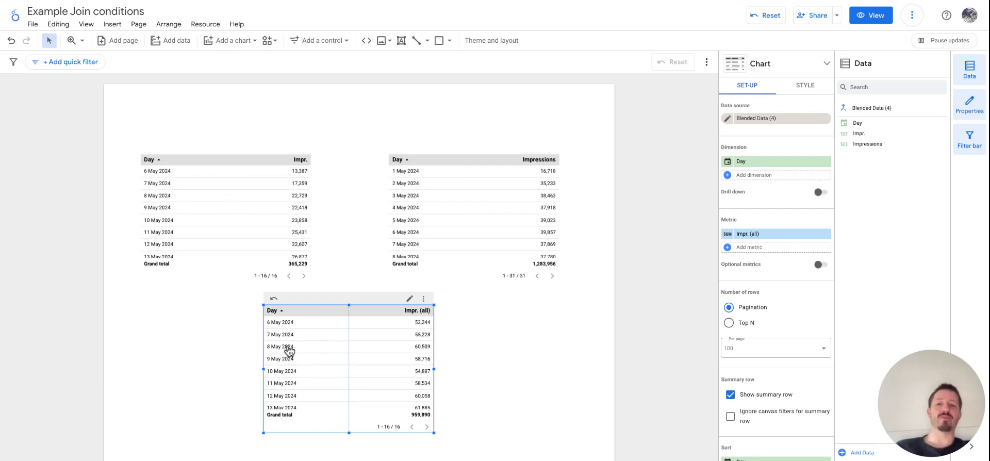
pyautogui.scroll(-8, 500, 225)
pyautogui.scroll(3, 492, 222)
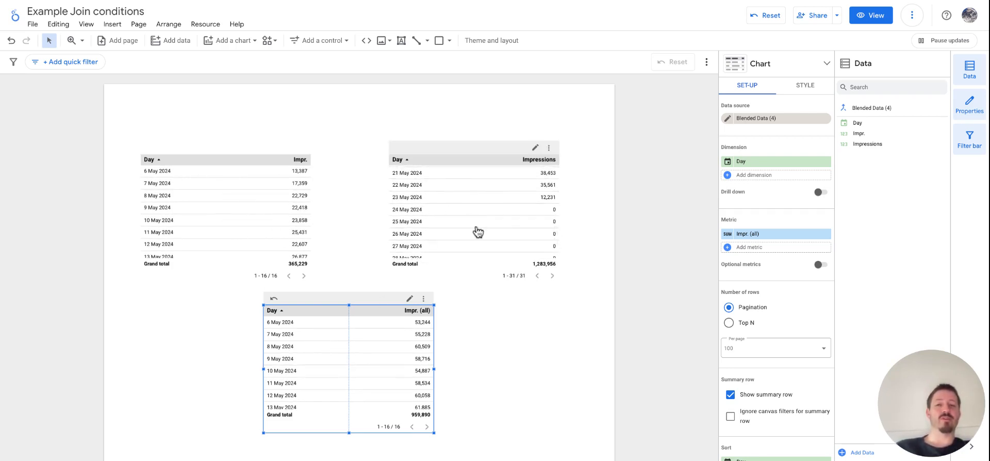
pyautogui.scroll(-3, 476, 232)
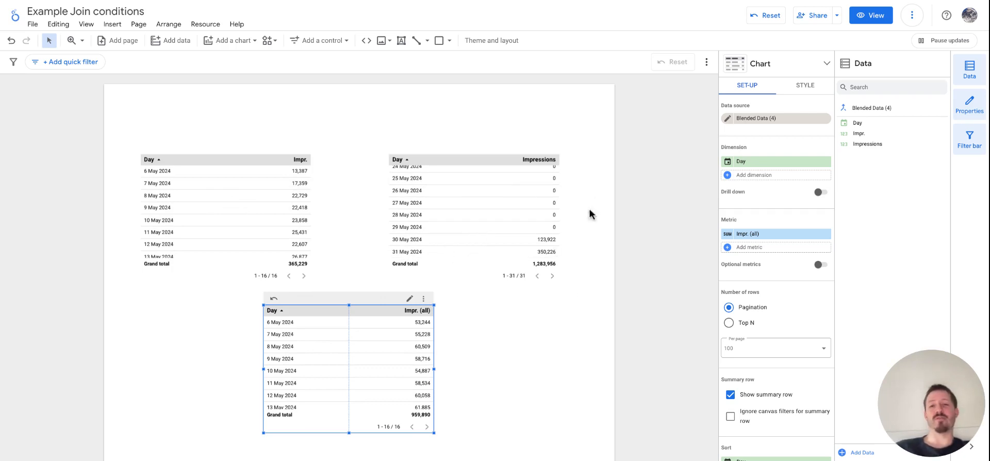
# Step: Change the join operator between the Google and Meta tables in the blended data source to Right outer
pyautogui.click(505, 353)
pyautogui.click(368, 346)
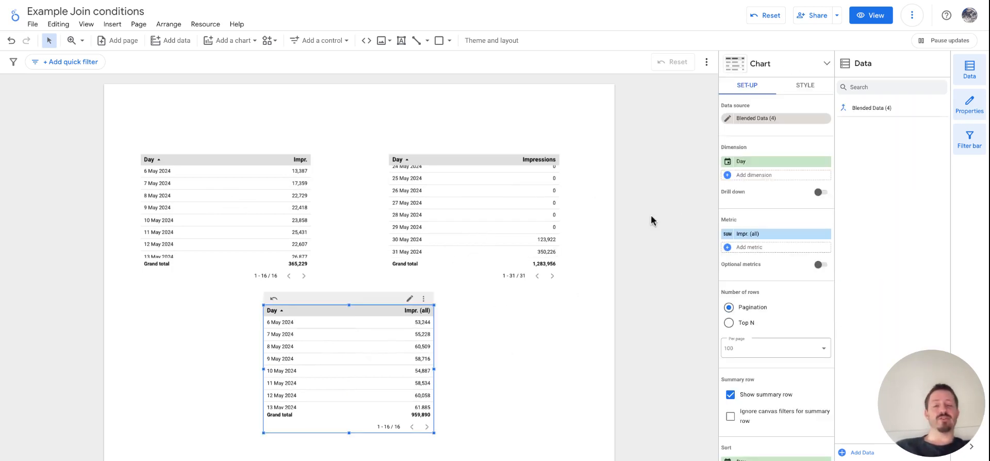
pyautogui.click(727, 118)
pyautogui.click(226, 267)
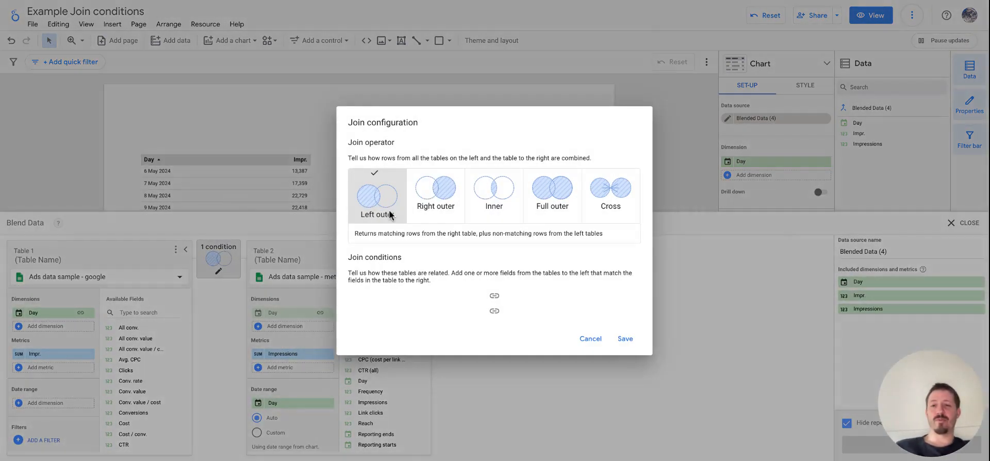
pyautogui.click(432, 199)
pyautogui.click(626, 339)
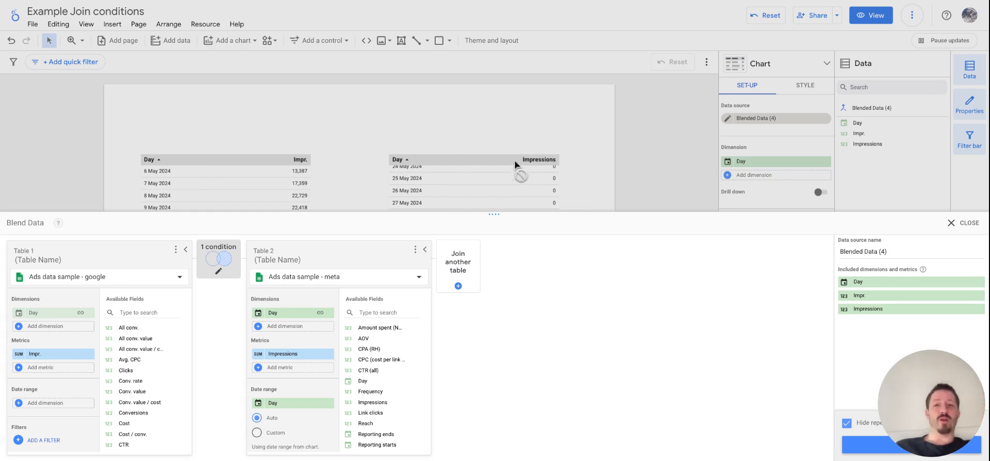
# Step: Save the blended data source with its changed join and close the blend editor
pyautogui.click(856, 446)
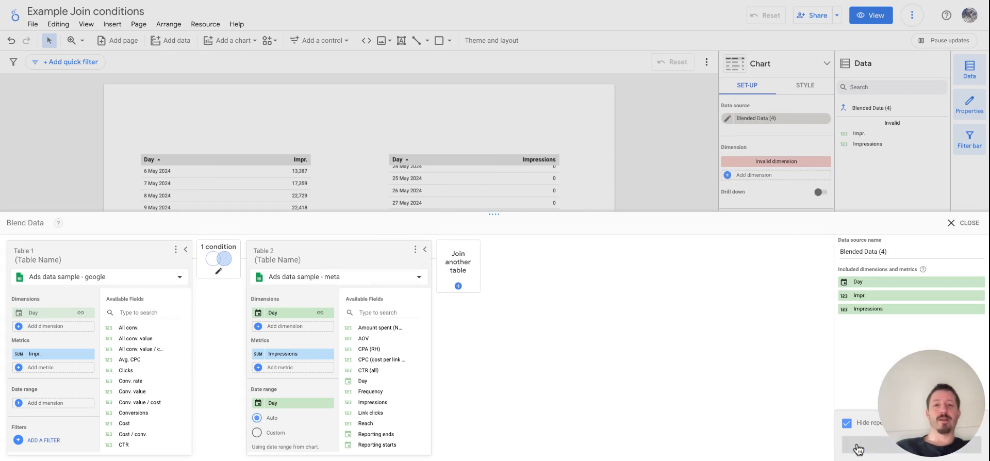
pyautogui.click(961, 223)
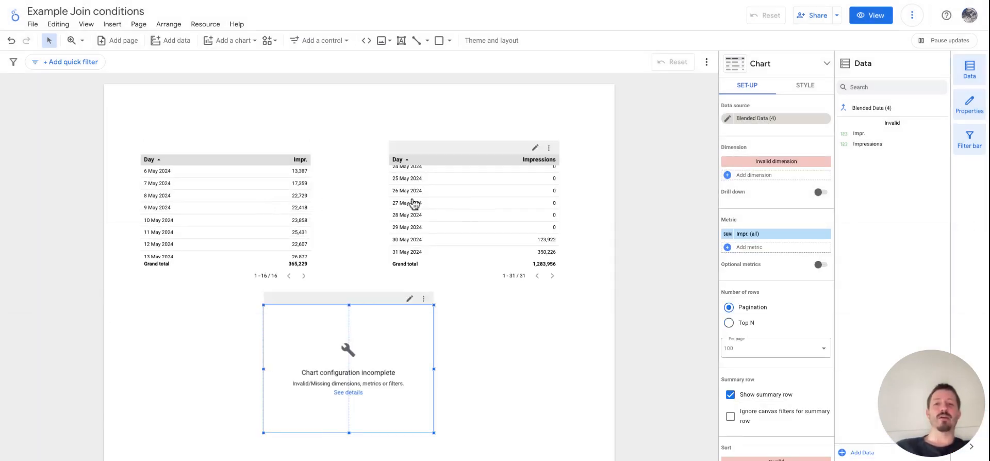
# Step: Compare the range of days in the Google table with the full range of days in the Meta table
pyautogui.scroll(1, 496, 204)
pyautogui.scroll(5, 496, 204)
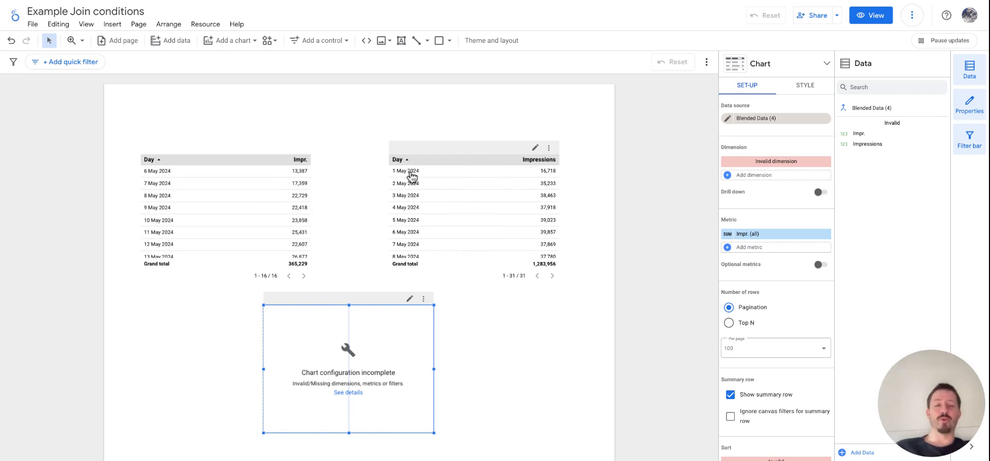
pyautogui.scroll(-5, 420, 229)
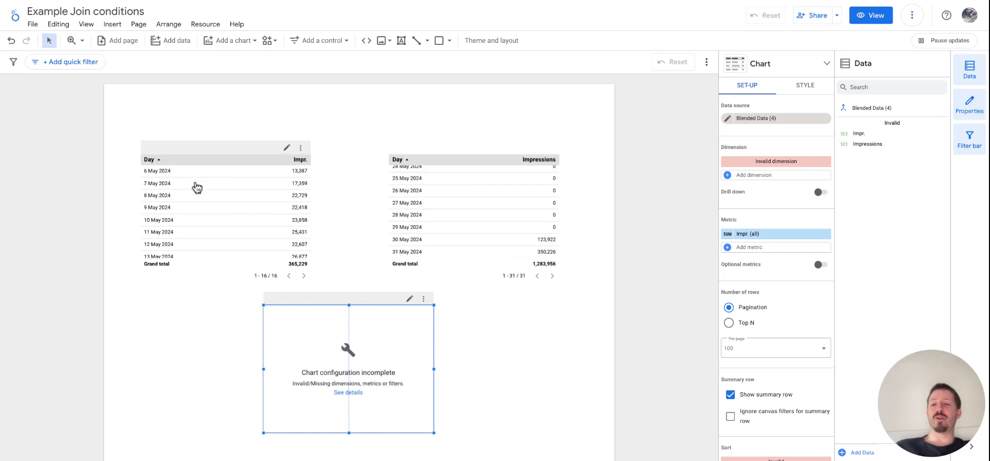
pyautogui.click(177, 208)
pyautogui.scroll(-1, 213, 208)
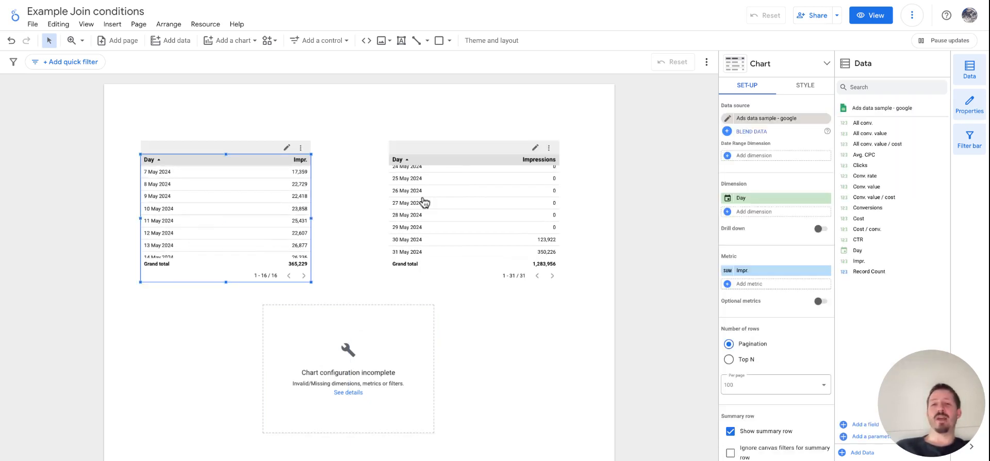
pyautogui.scroll(5, 423, 203)
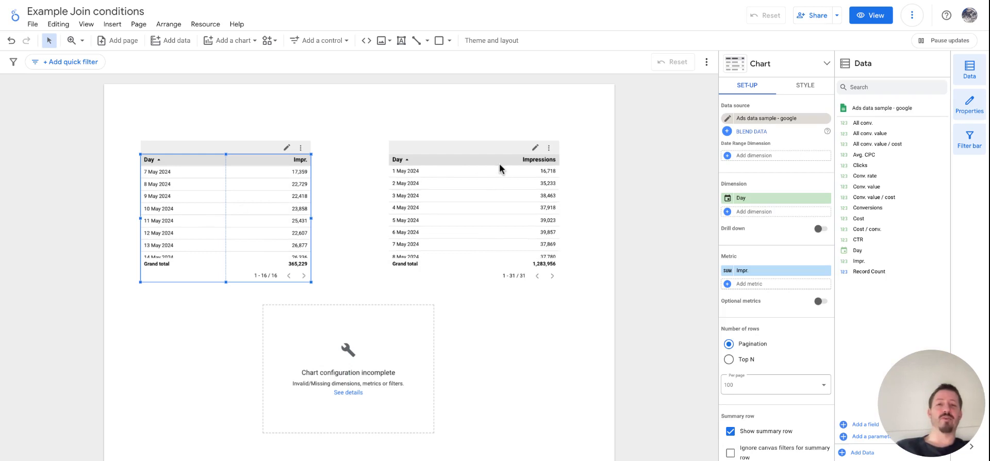
pyautogui.scroll(1, 283, 186)
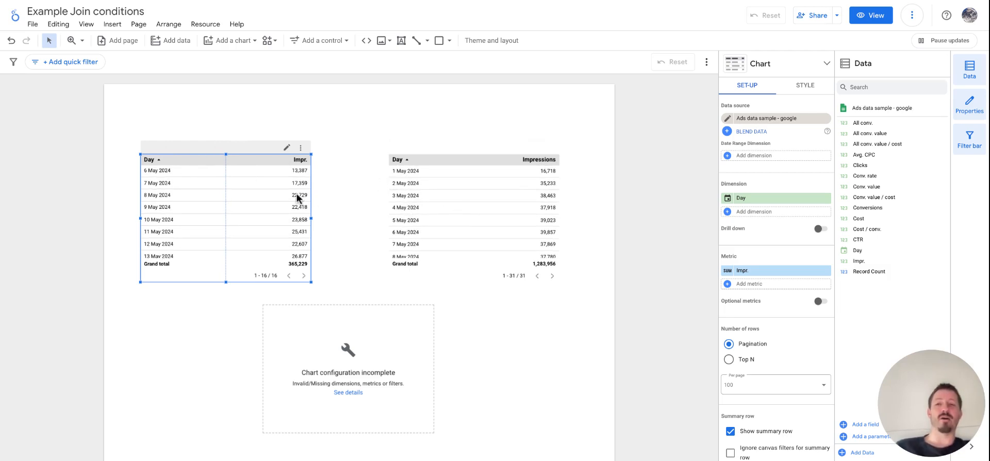
pyautogui.click(386, 341)
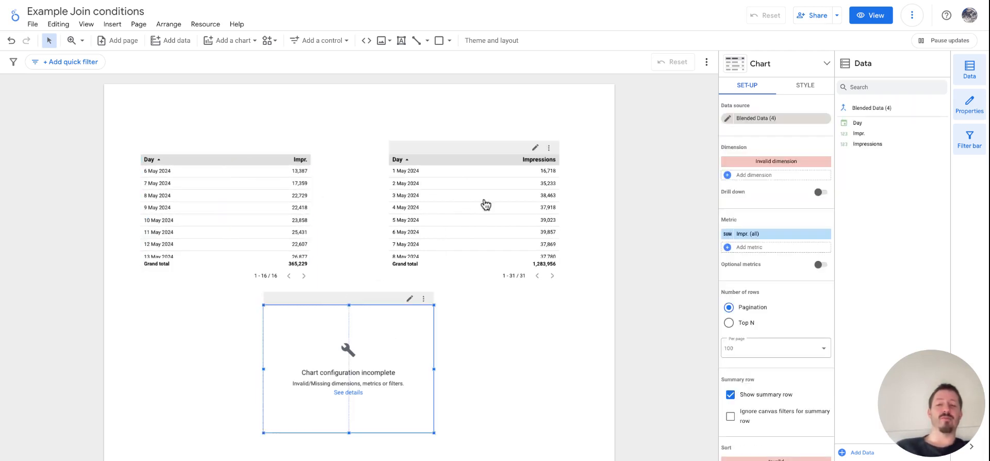
pyautogui.scroll(-3, 486, 205)
pyautogui.scroll(-3, 486, 205)
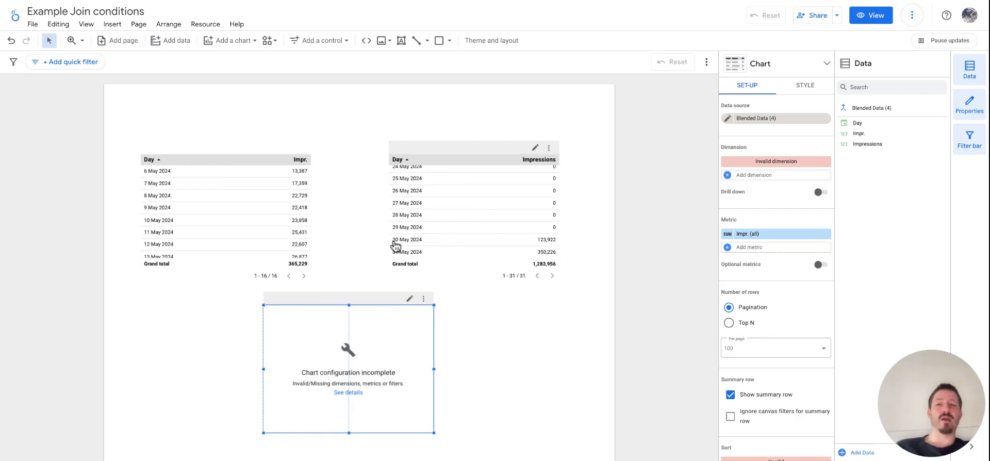
pyautogui.click(268, 221)
# Step: Replace the blended table's invalid dimension with Day from Table 2
pyautogui.click(366, 354)
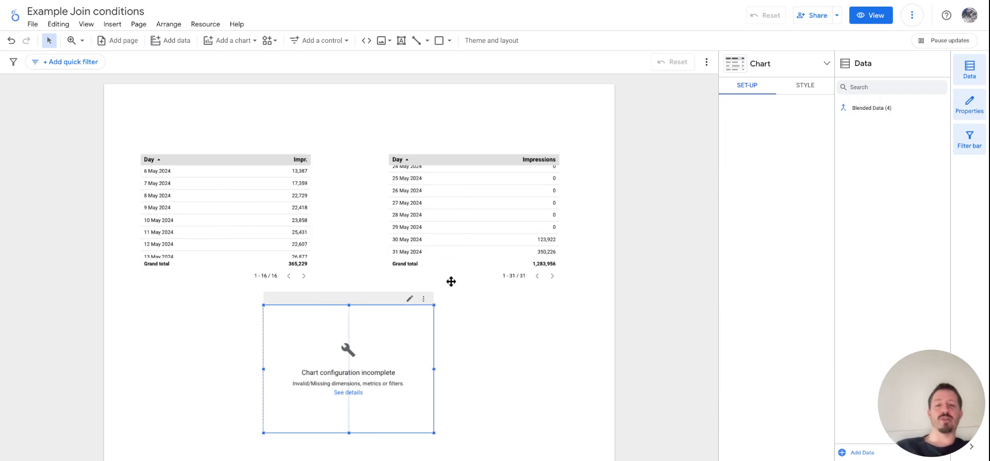
pyautogui.scroll(5, 489, 197)
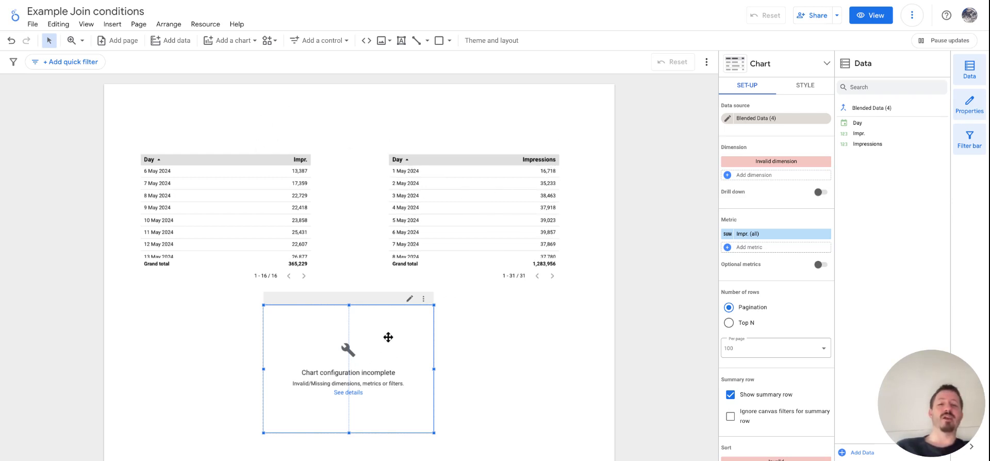
pyautogui.click(769, 162)
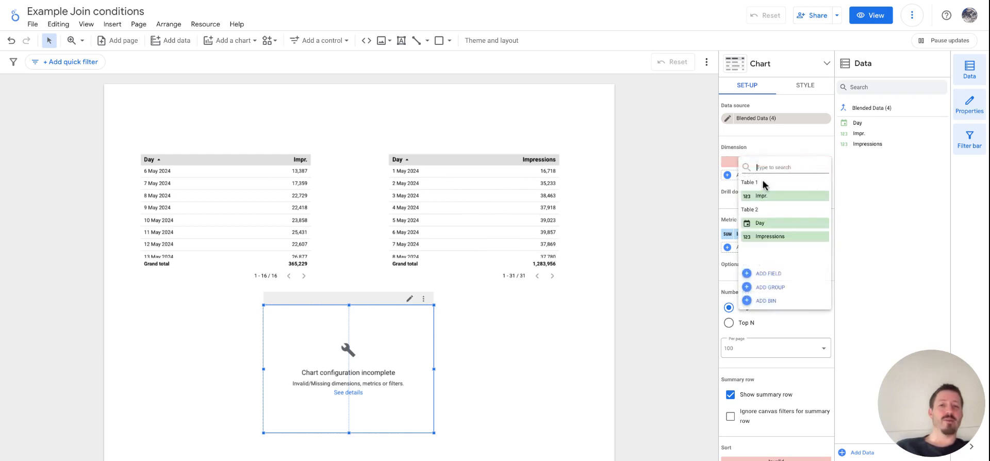
pyautogui.click(771, 223)
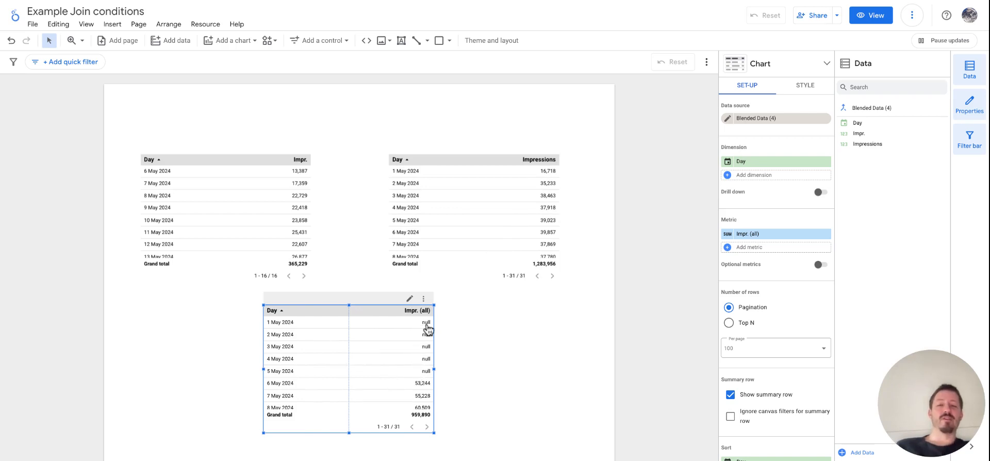
# Step: Compare the blended table's daily combined impressions with the days available in the Google and Meta tables
pyautogui.click(490, 215)
pyautogui.click(229, 212)
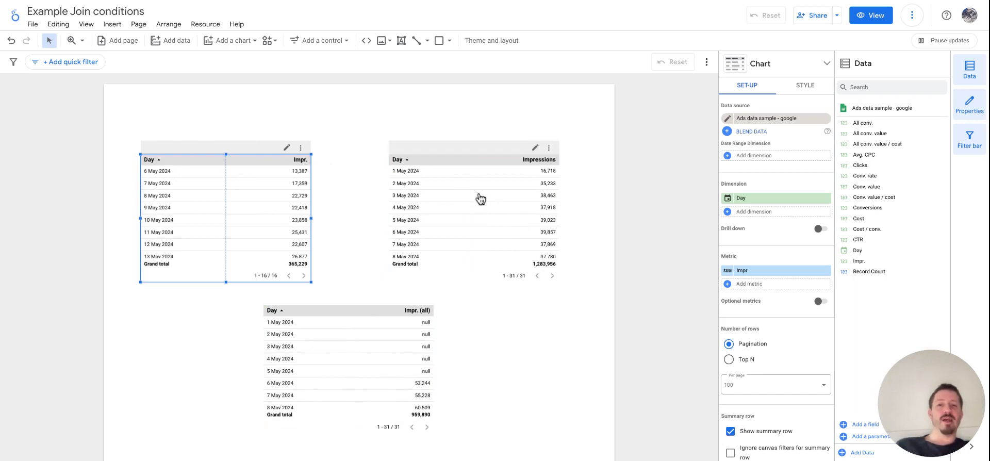
pyautogui.click(503, 207)
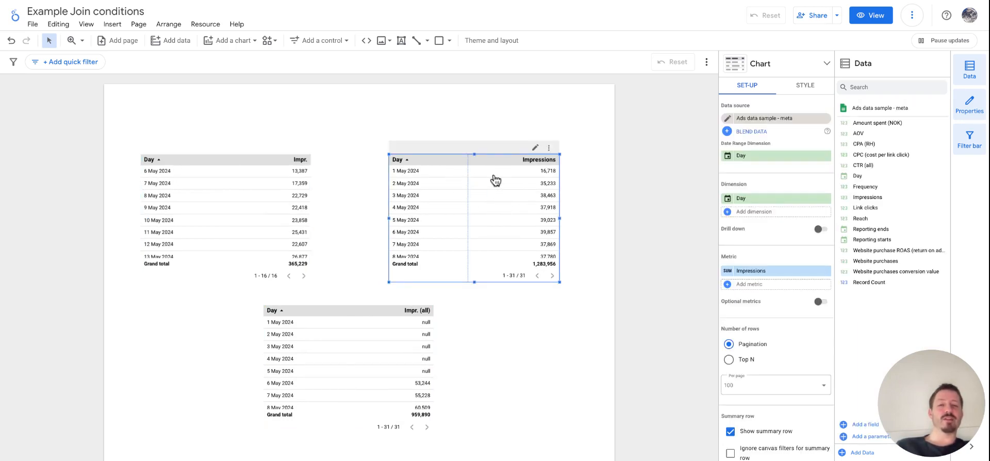
pyautogui.click(252, 201)
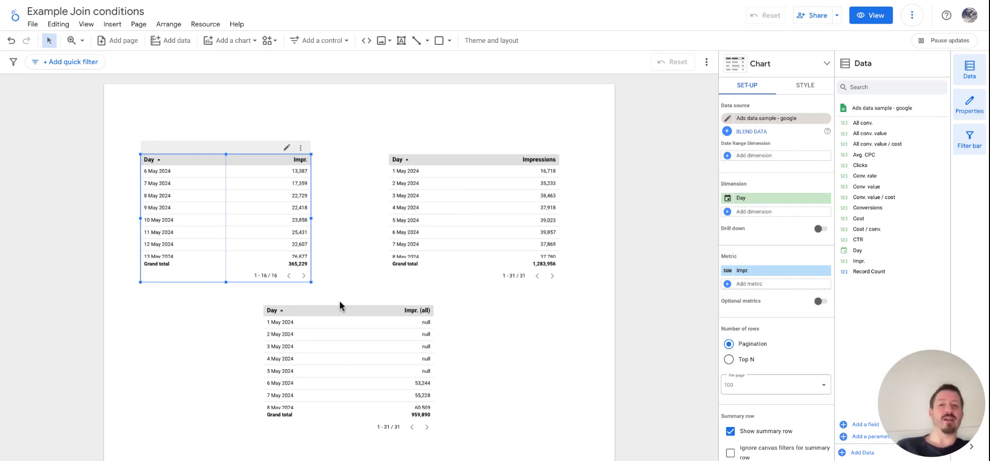
# Step: Edit the blended table's Impr. (all) formula so the Impr. field is wrapped as IFNULL(Impr.,0)
pyautogui.click(361, 339)
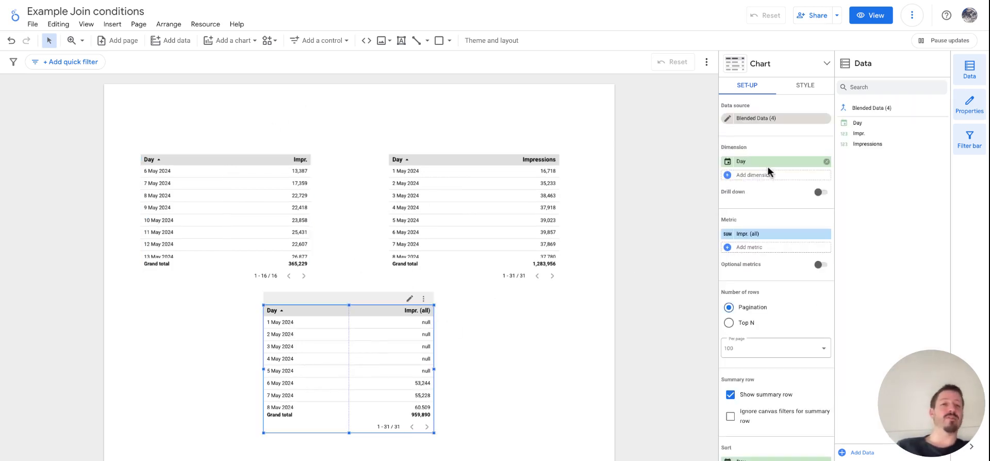
pyautogui.click(754, 235)
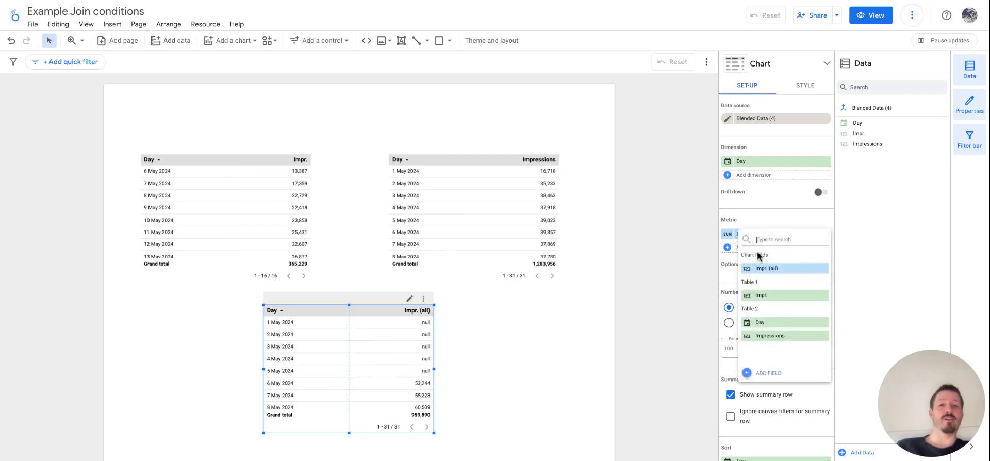
pyautogui.click(760, 212)
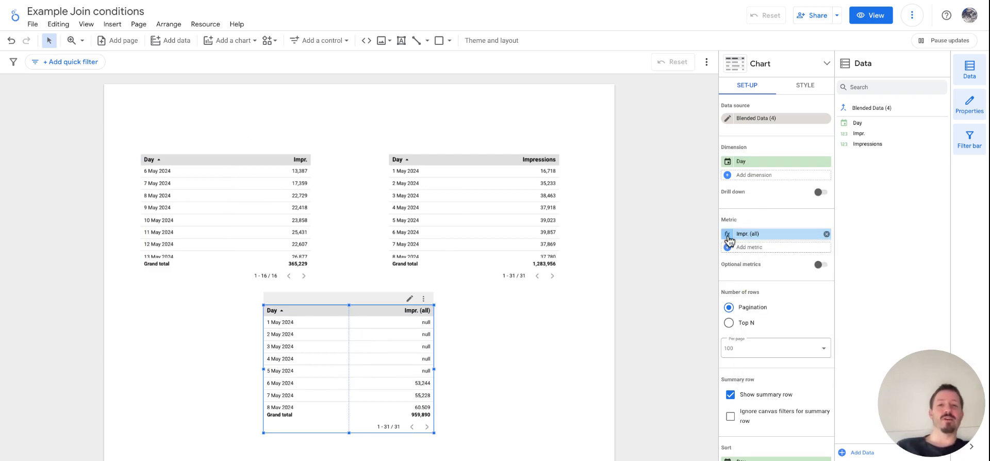
pyautogui.click(728, 234)
pyautogui.click(751, 112)
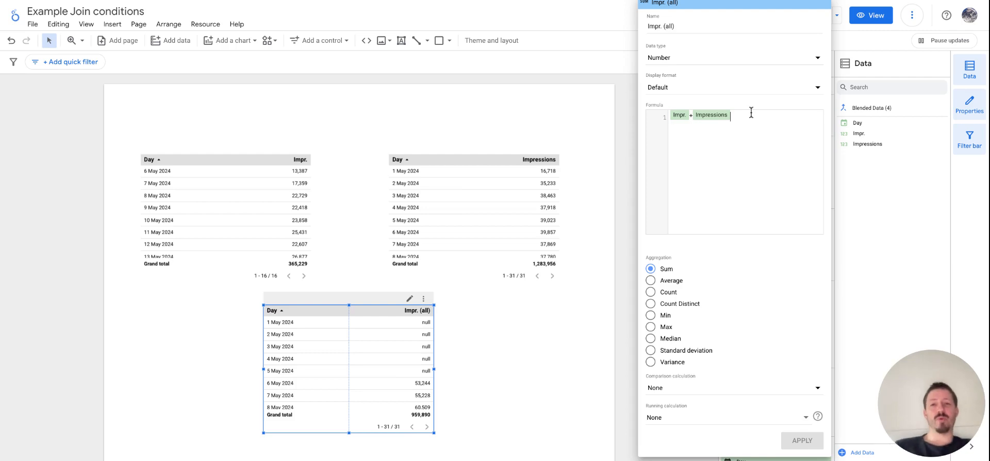
pyautogui.press('Home')
pyautogui.write('IFNULL(')
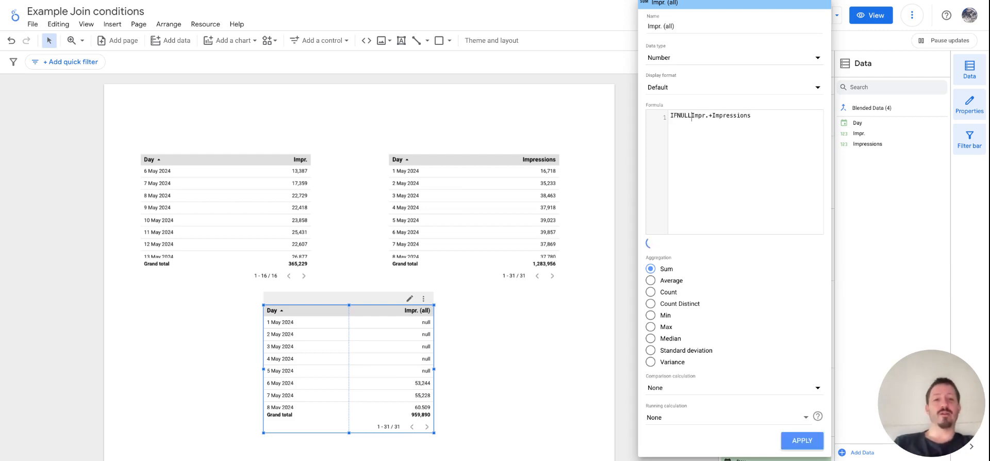
pyautogui.press('Right')
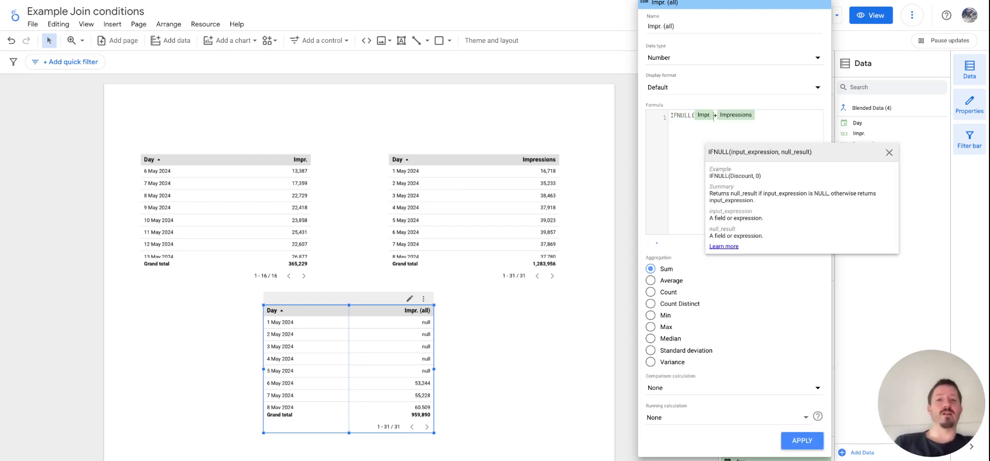
pyautogui.write(',0')
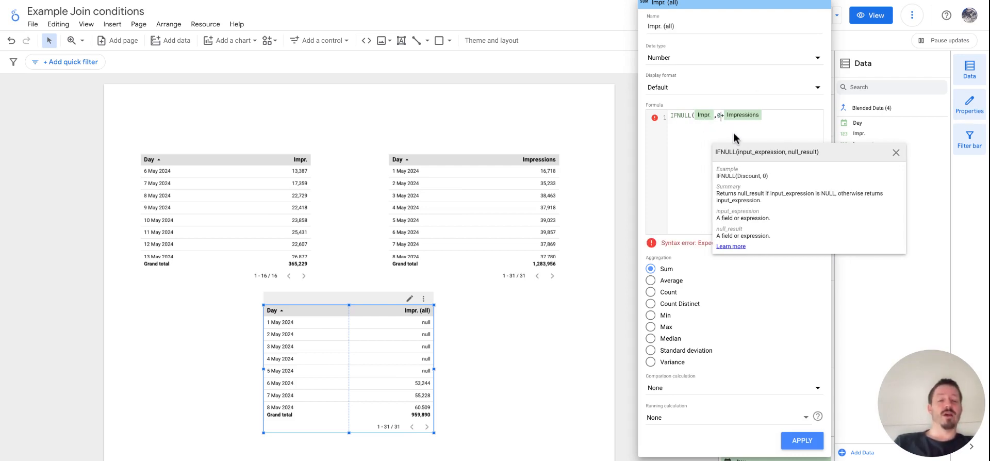
pyautogui.write(')+')
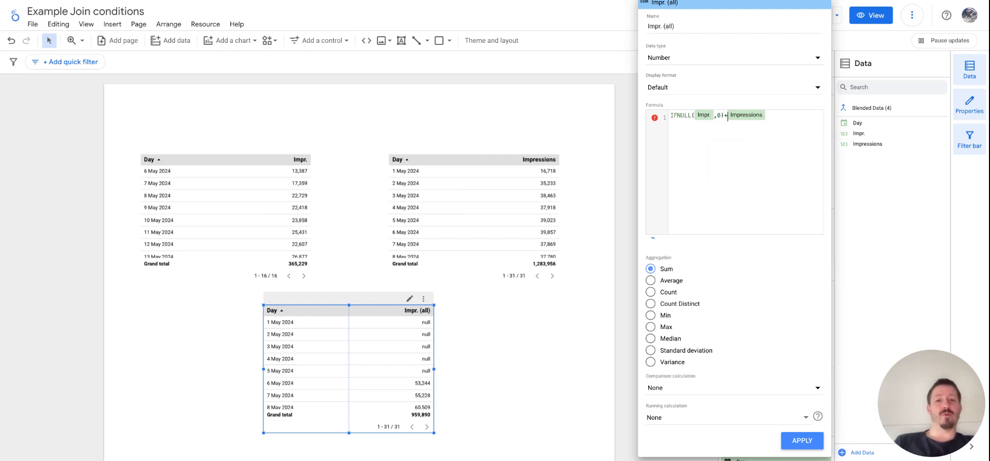
pyautogui.write('IFNULL(')
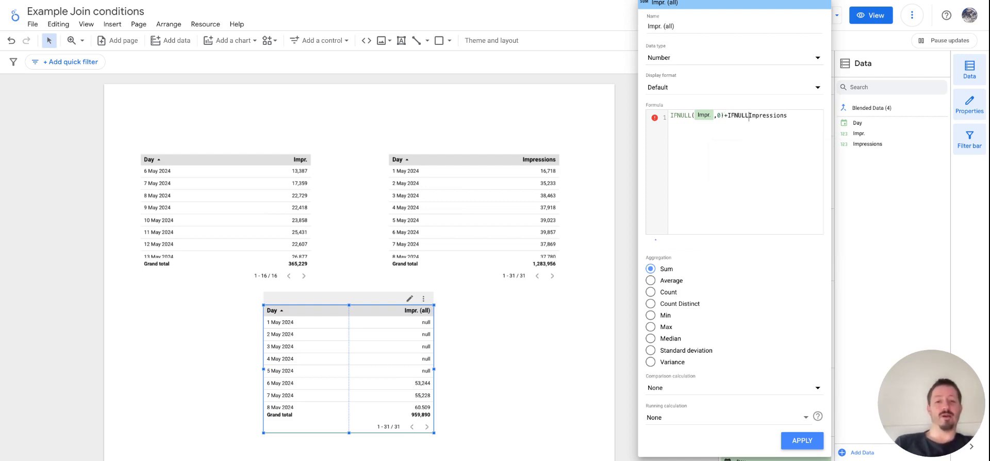
# Step: Wrap the Impressions field in the same formula as IFNULL(Impressions,0)
pyautogui.press('Right')
pyautogui.write(',0)')
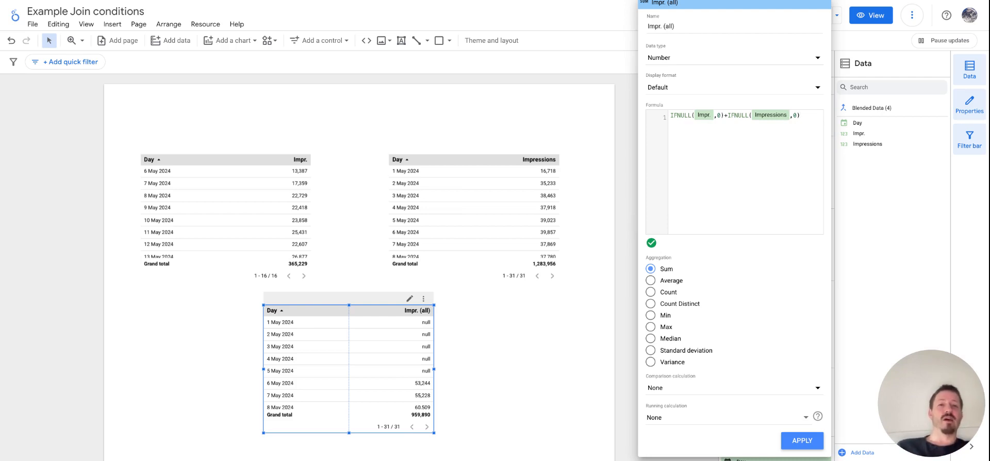
# Step: Copy the whole IFNULL formula and paste a duplicate of it on line 3 of the formula editor
pyautogui.hotkey('ctrl', 'a')
pyautogui.hotkey('ctrl', 'c')
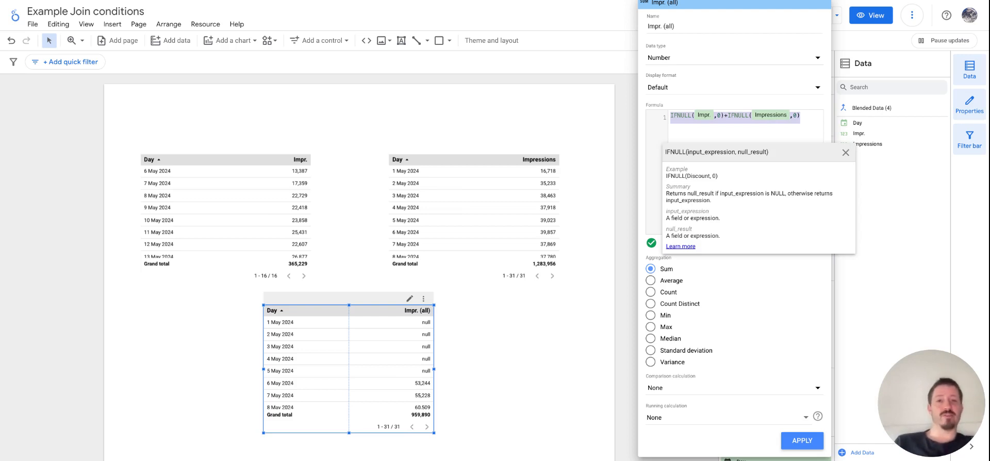
pyautogui.press('BackSpace')
pyautogui.hotkey('ctrl', 'v')
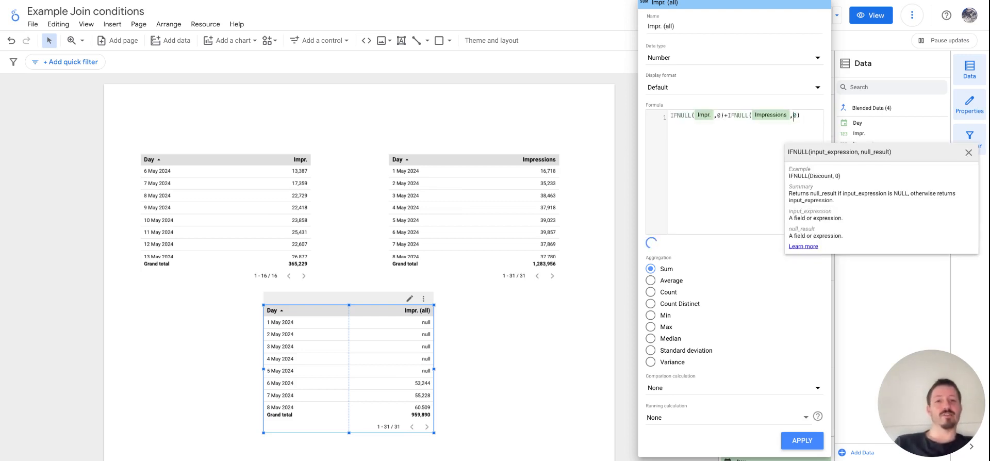
pyautogui.press('Return')
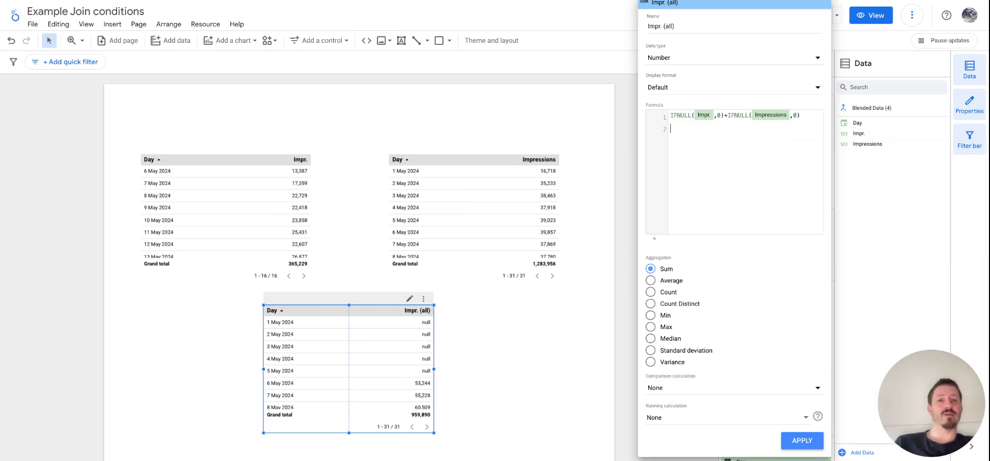
pyautogui.hotkey('ctrl', 'v')
pyautogui.hotkey('alt', 'Left')
pyautogui.hotkey('alt', 'Left')
pyautogui.hotkey('alt', 'Left')
pyautogui.hotkey('alt', 'Left')
pyautogui.hotkey('alt', 'Left')
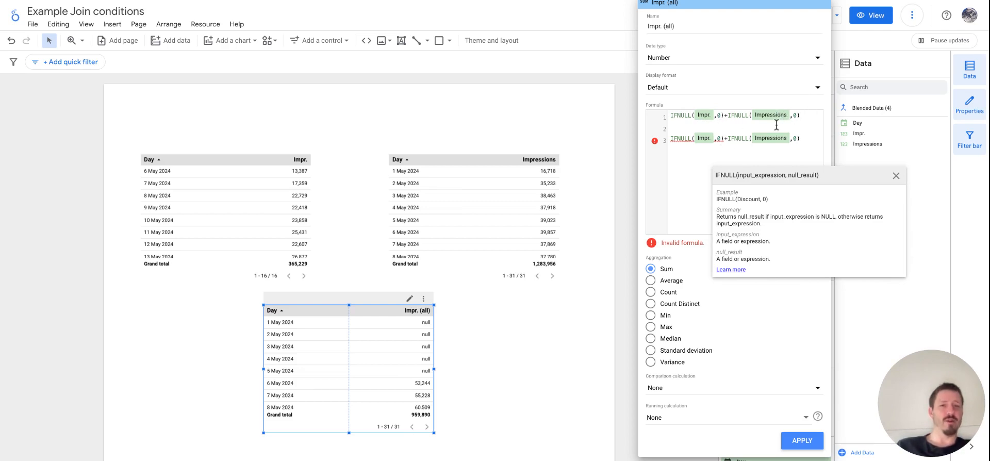
# Step: Edit the duplicate formula on line 3 into a single IFNULL around the sum: IFNULL(Impr.+Impressions,0)
pyautogui.click(725, 138)
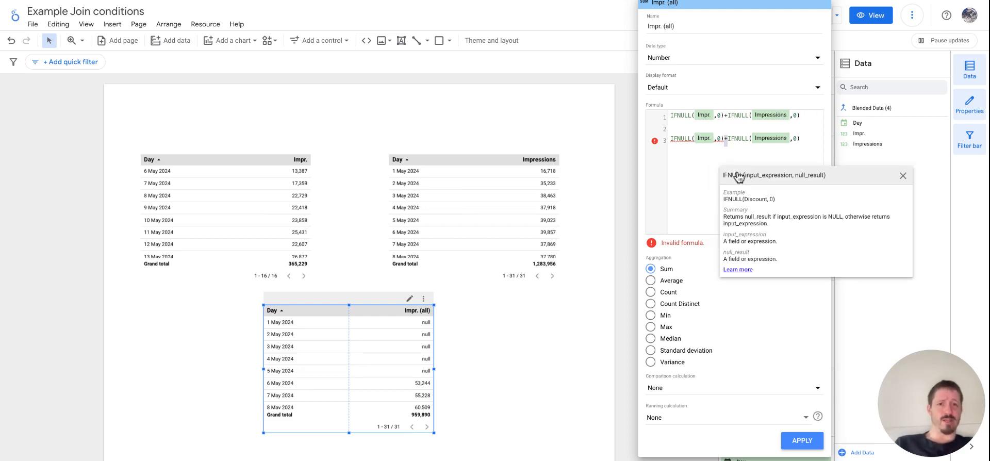
pyautogui.hotkey('shift', 'Right')
pyautogui.hotkey('shift', 'Right')
pyautogui.hotkey('shift', 'Right')
pyautogui.hotkey('shift', 'Right')
pyautogui.hotkey('shift', 'Right')
pyautogui.hotkey('shift', 'Right')
pyautogui.hotkey('shift', 'Right')
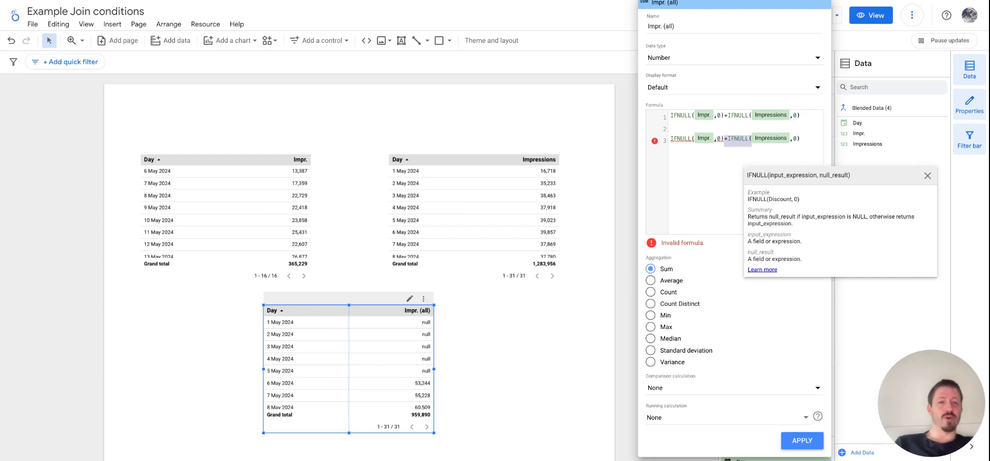
pyautogui.press('BackSpace')
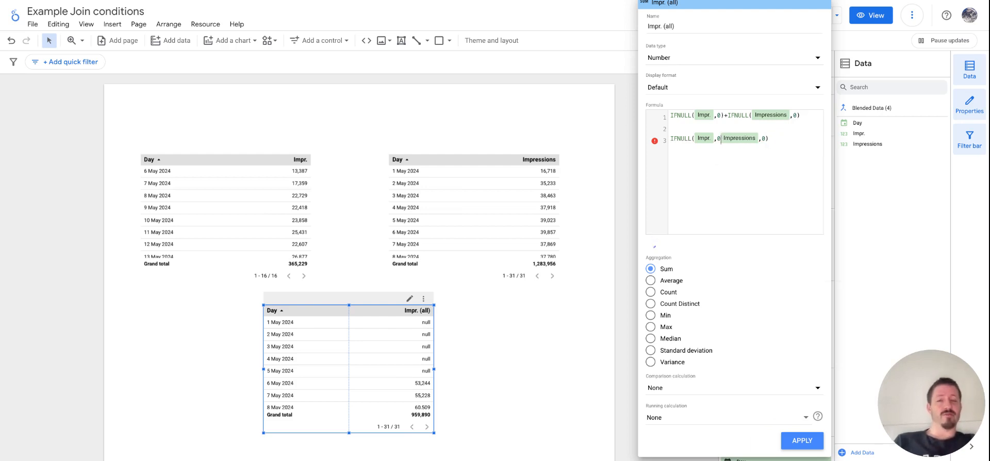
pyautogui.press('BackSpace')
pyautogui.press('BackSpace')
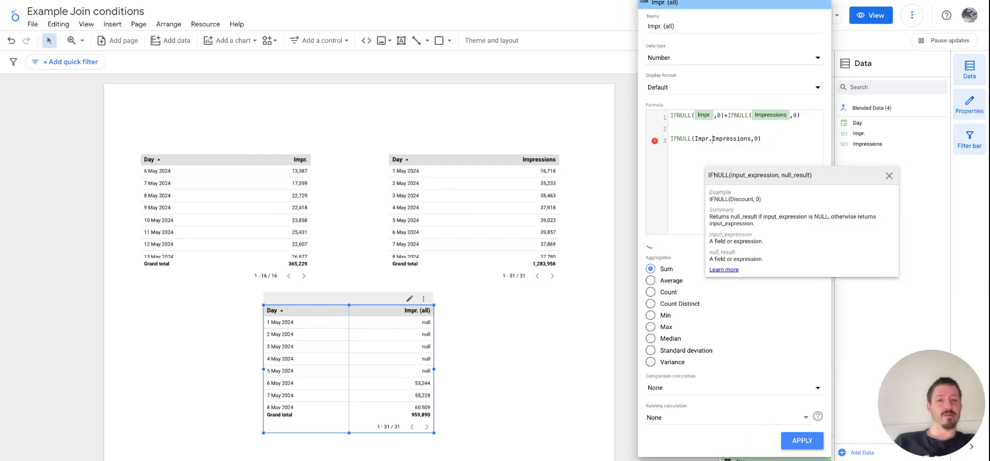
pyautogui.press('BackSpace')
pyautogui.write('. ')
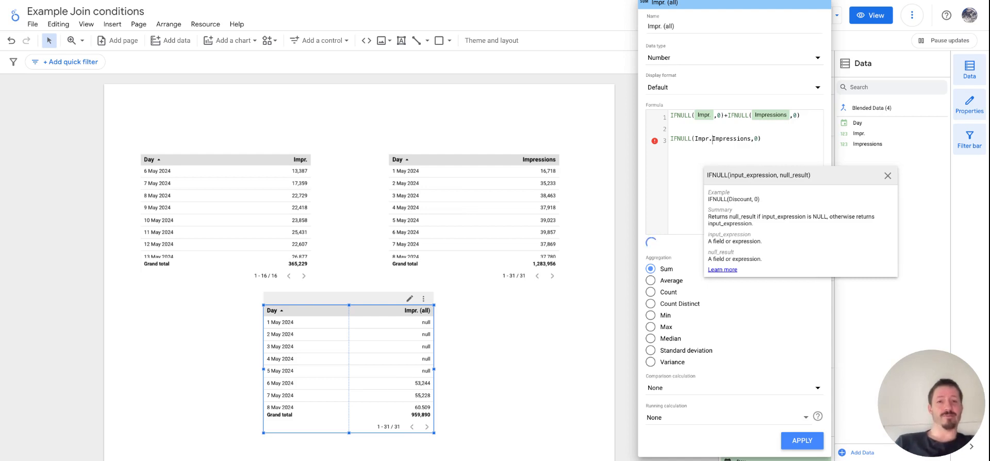
pyautogui.write('+')
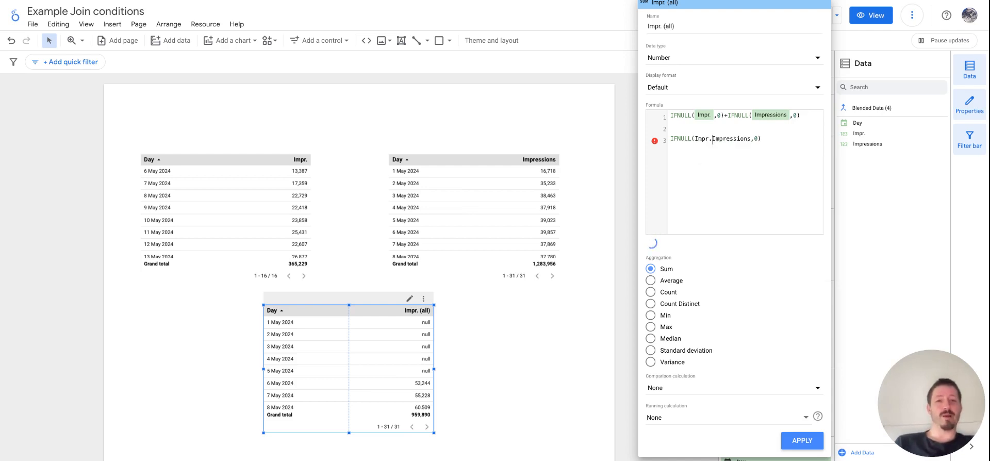
pyautogui.press('Right')
pyautogui.press('Right')
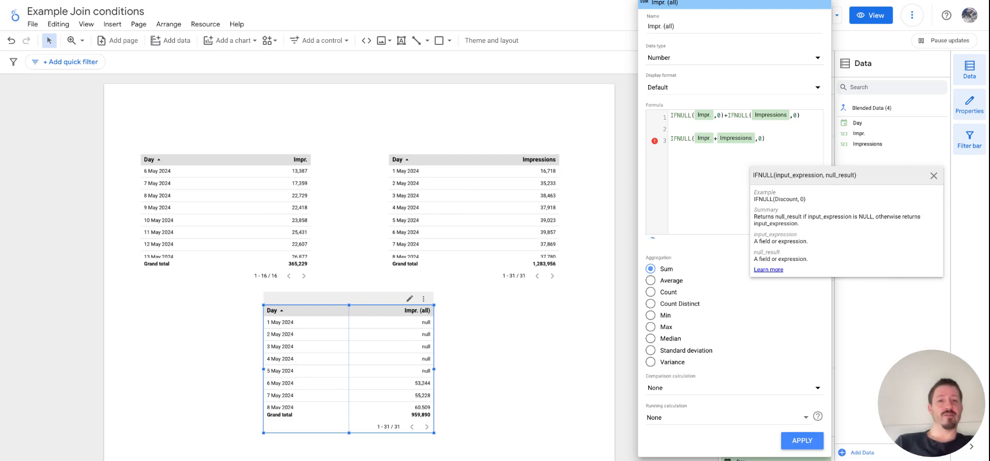
pyautogui.press('Right')
pyautogui.press('Right')
pyautogui.press('Right')
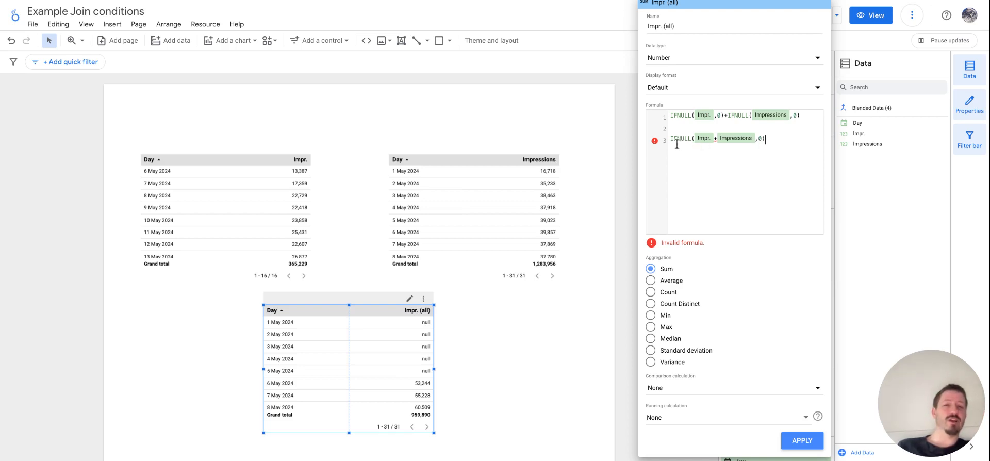
# Step: Rework the line 3 formula with a separate IFNULL for the second field: IFNULL(Impr.,0+IFNULL(Impressions,0)
pyautogui.click(714, 140)
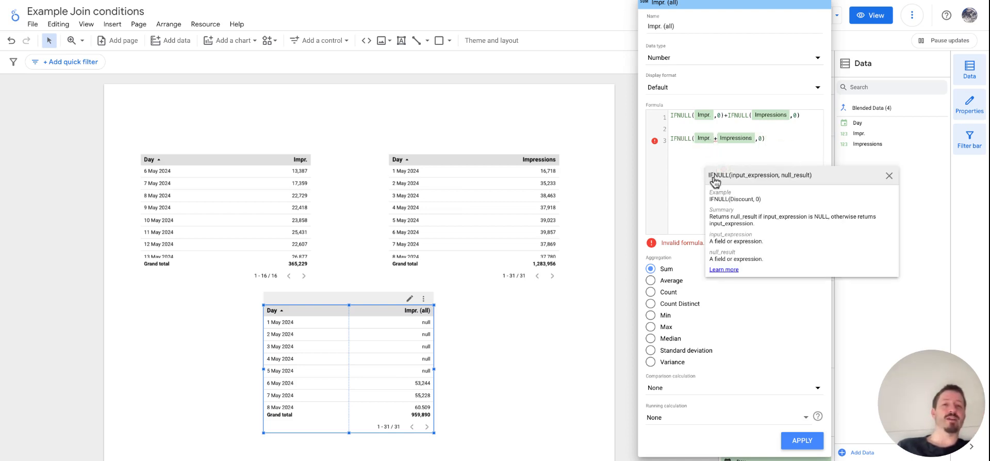
pyautogui.write(',0')
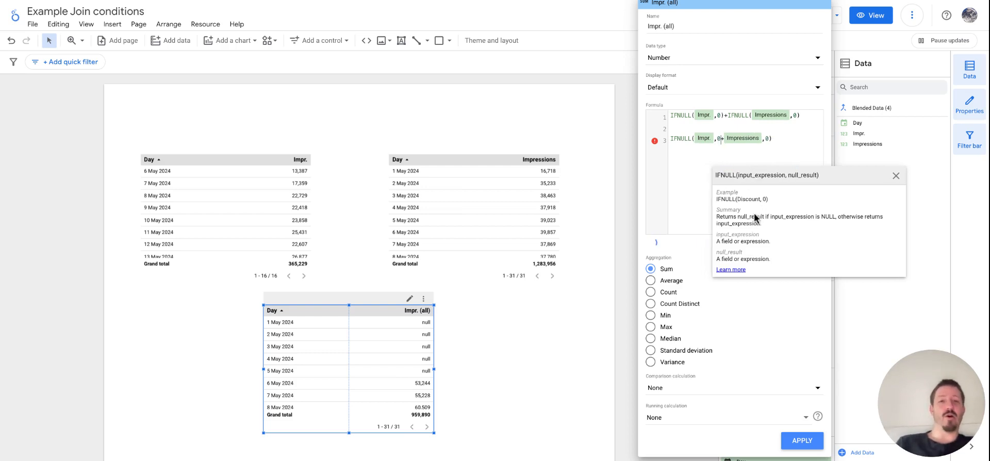
pyautogui.press('Right')
pyautogui.write('O')
pyautogui.press('BackSpace')
pyautogui.press('BackSpace')
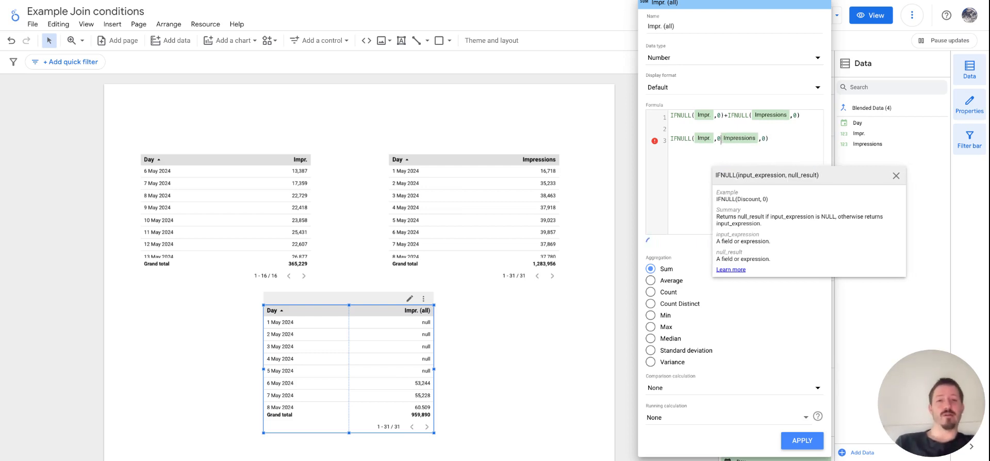
pyautogui.write('+IFNU')
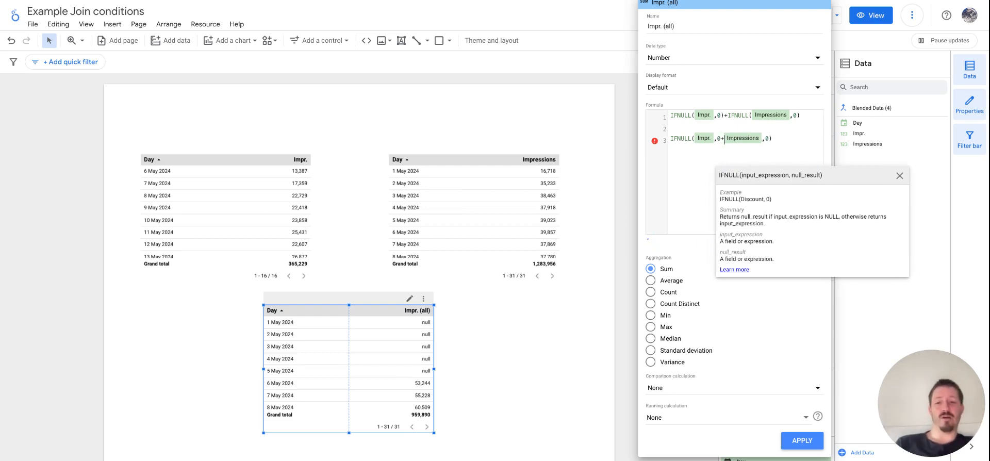
pyautogui.write('LL(I')
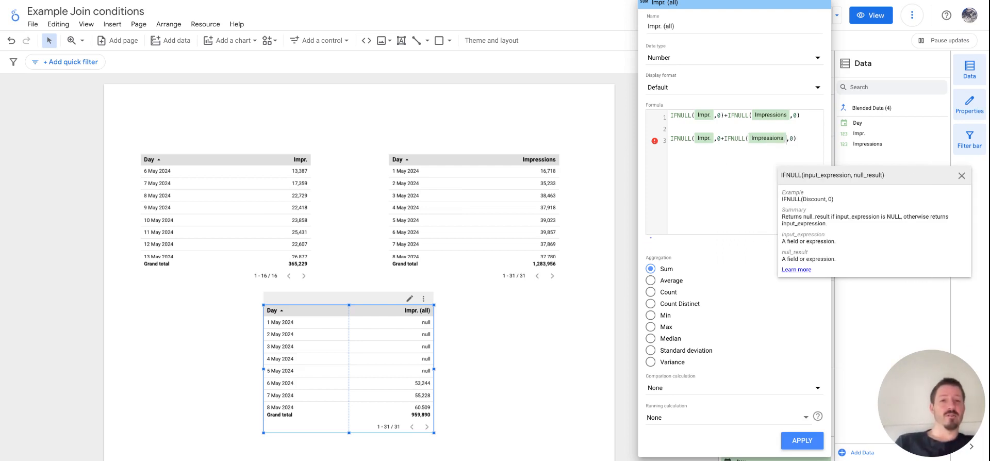
pyautogui.press('Right')
pyautogui.press('Right')
pyautogui.press('Right')
pyautogui.press('Right')
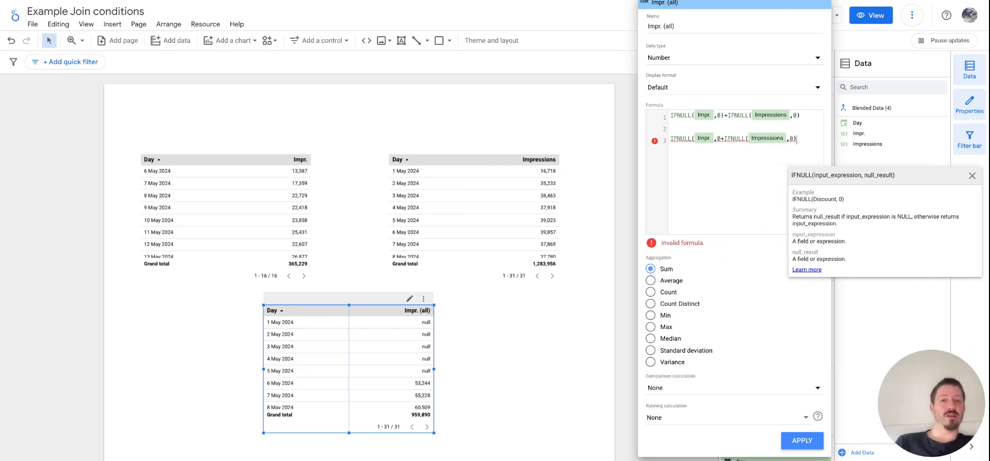
# Step: Delete the entire duplicate formula on line 3 of the formula editor
pyautogui.press('super+shift+Left')
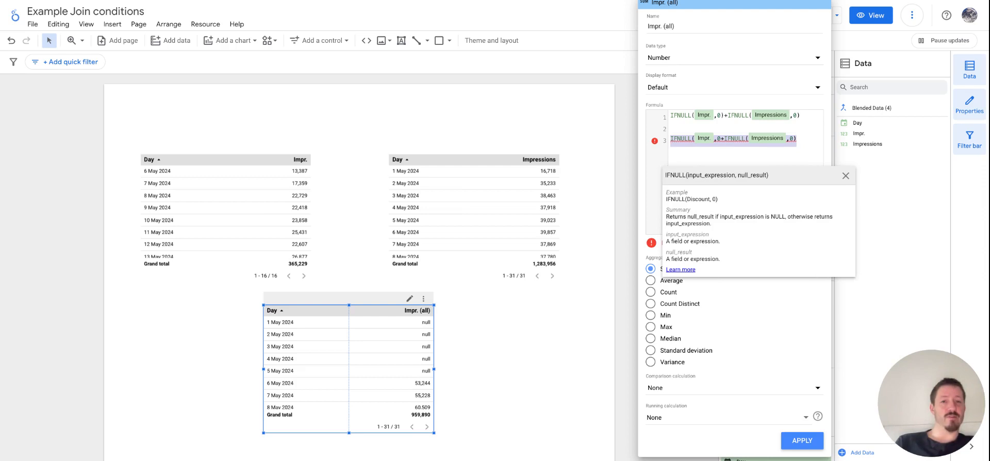
pyautogui.press('Left')
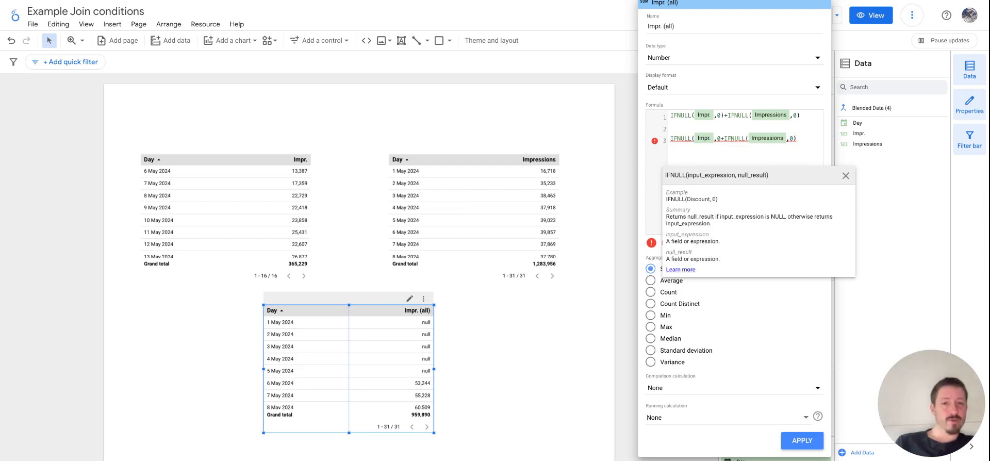
pyautogui.hotkey('alt', 'Right')
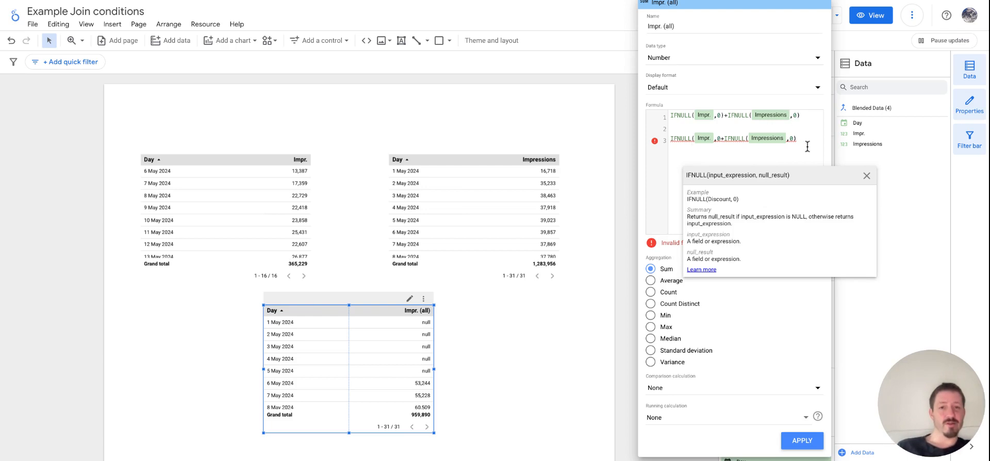
pyautogui.hotkey('shift', 'End')
pyautogui.moveTo(687, 141); pyautogui.dragTo(643, 146)
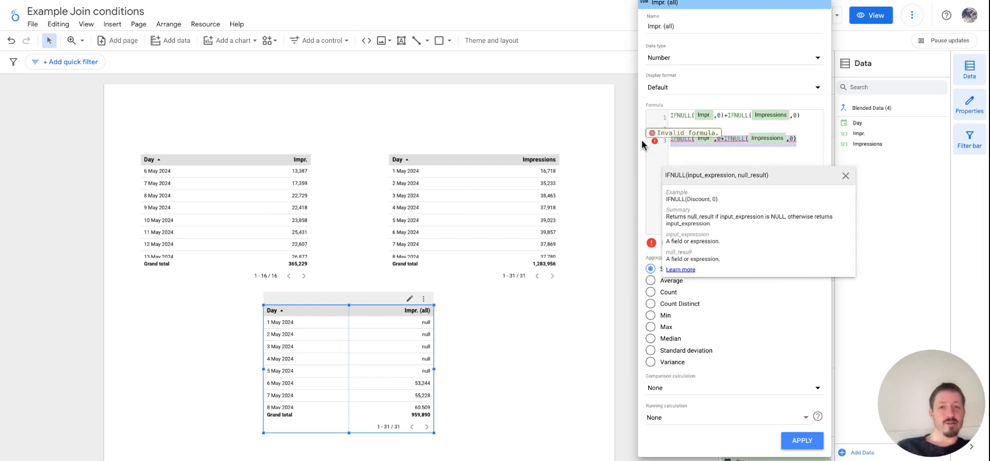
pyautogui.press('BackSpace')
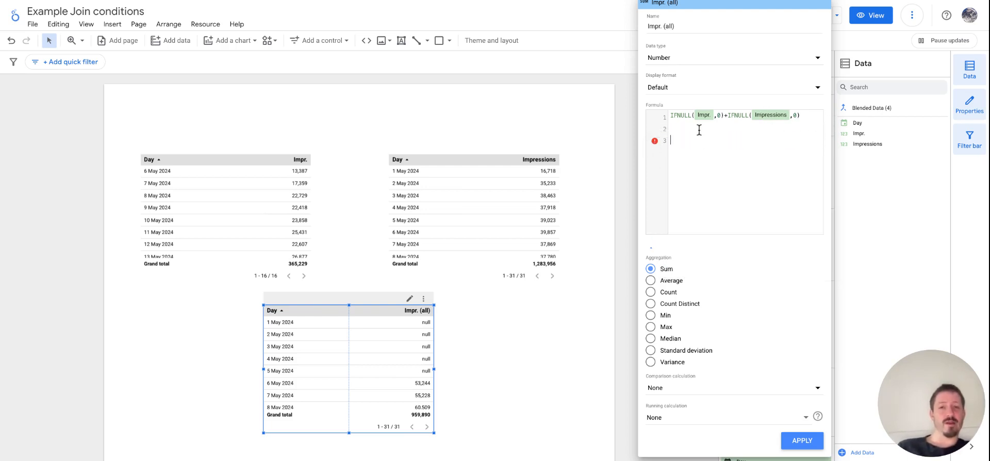
# Step: Remove an extra blank line, apply IFNULL(Impr.,0)+IFNULL(Impressions,0) to the Impr. (all) metric and close its editor
pyautogui.click(691, 132)
pyautogui.press('BackSpace')
pyautogui.press('BackSpace')
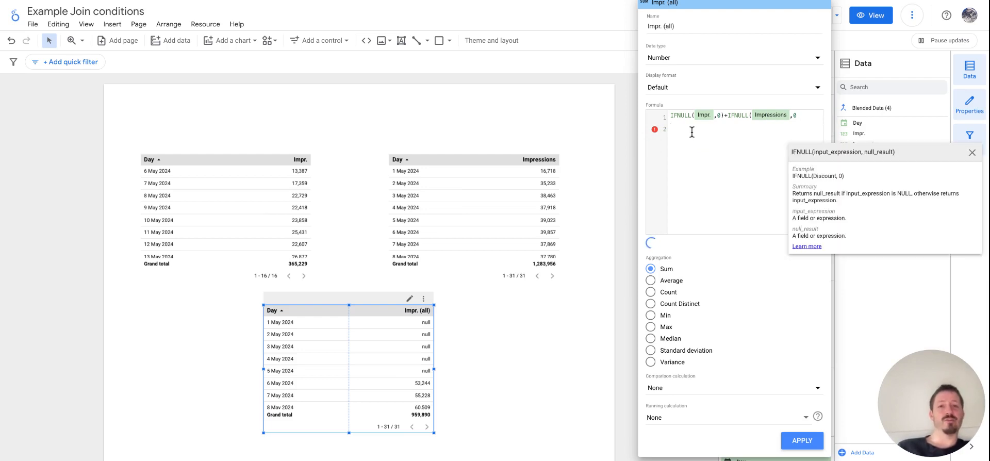
pyautogui.write(')')
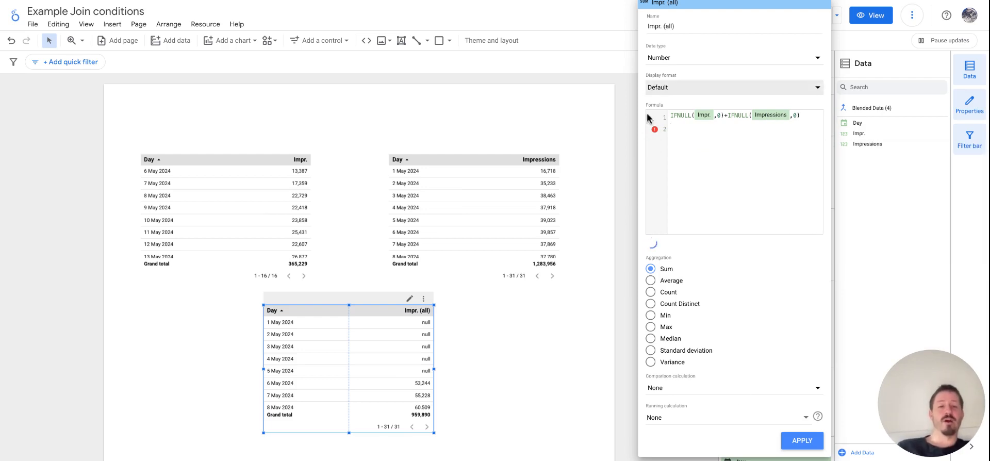
pyautogui.click(802, 441)
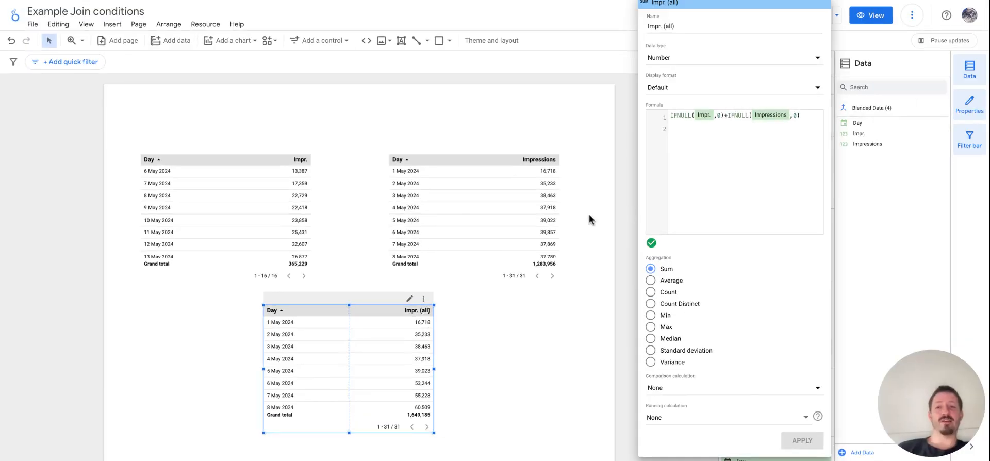
pyautogui.click(589, 213)
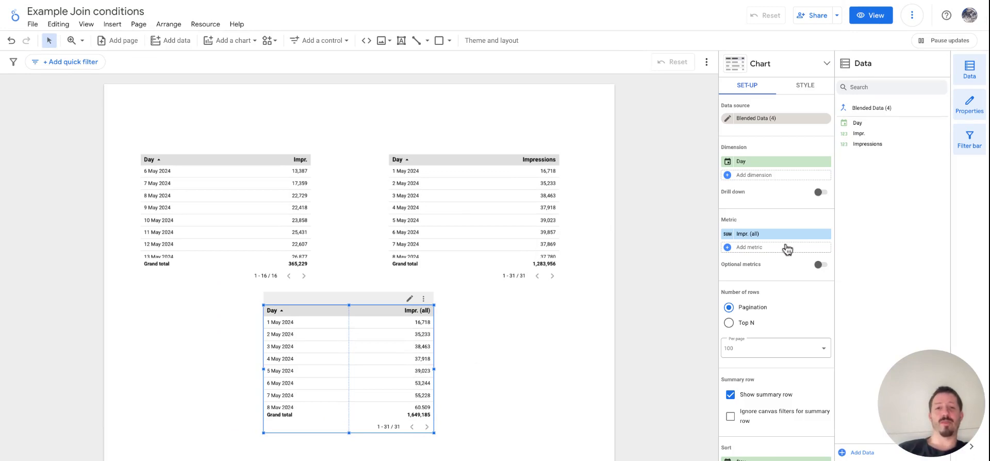
# Step: Open the join configuration of Blended Data (4) and choose the Inner join operator
pyautogui.scroll(-5, 778, 295)
pyautogui.scroll(6, 779, 295)
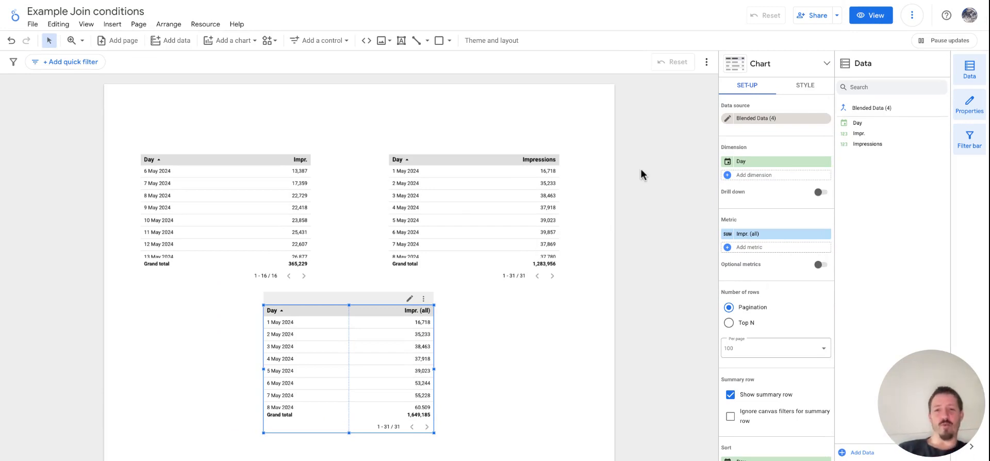
pyautogui.click(727, 120)
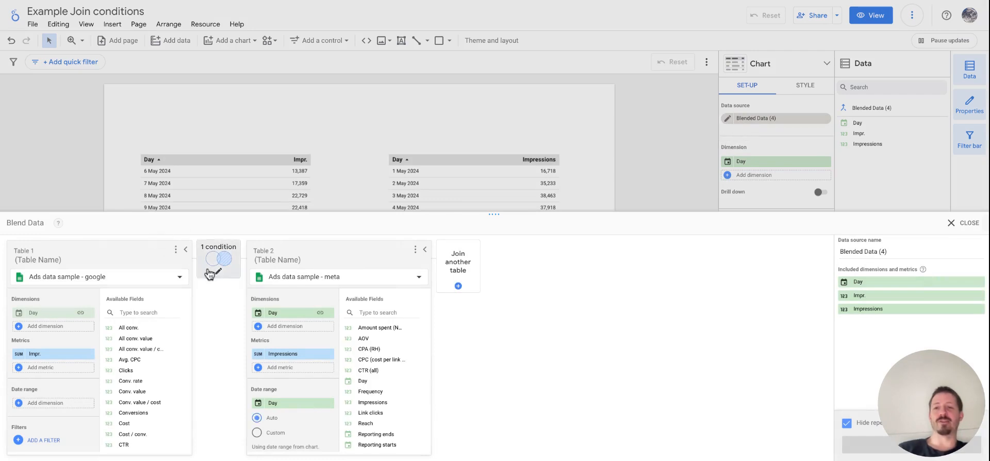
pyautogui.click(209, 273)
pyautogui.click(493, 206)
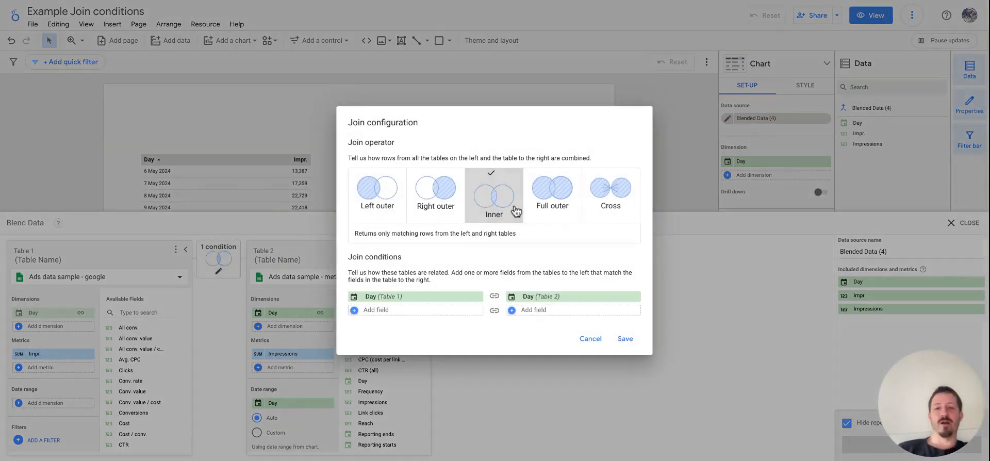
# Step: Compare the descriptions of the Right outer and Left outer join operators
pyautogui.click(444, 208)
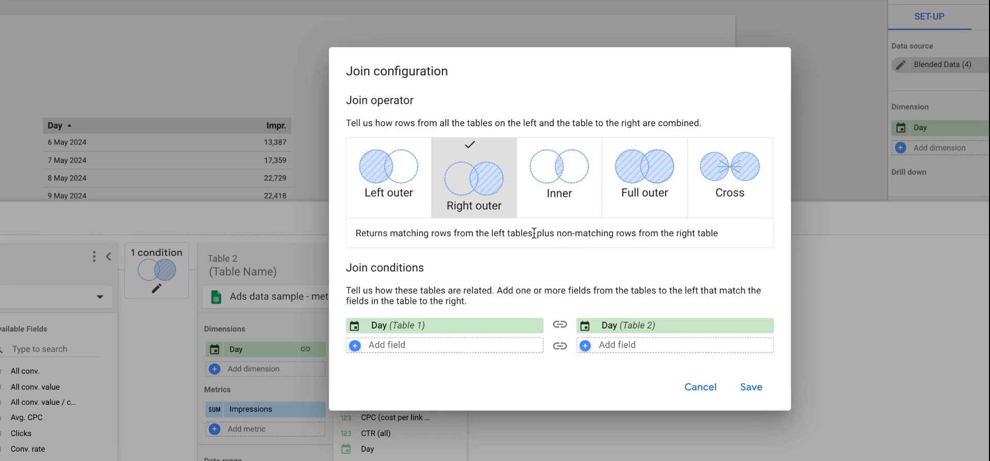
pyautogui.moveTo(536, 233); pyautogui.dragTo(711, 231)
pyautogui.click(609, 254)
pyautogui.doubleClick(357, 232)
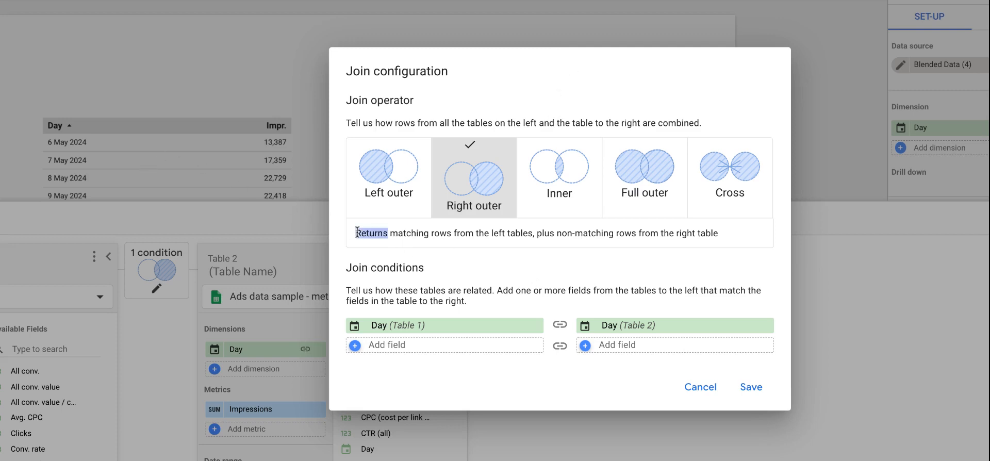
pyautogui.click(635, 255)
pyautogui.click(404, 217)
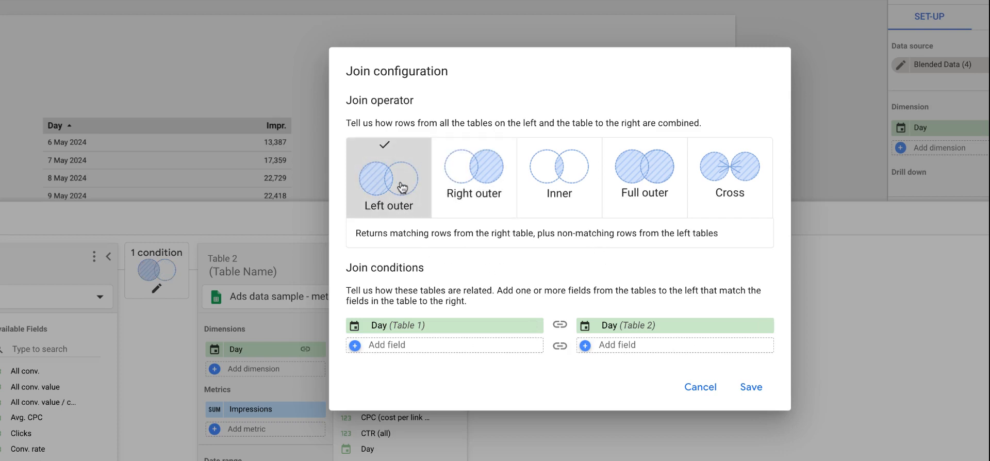
# Step: Choose the Inner join operator, read through its description and save the join configuration
pyautogui.click(563, 183)
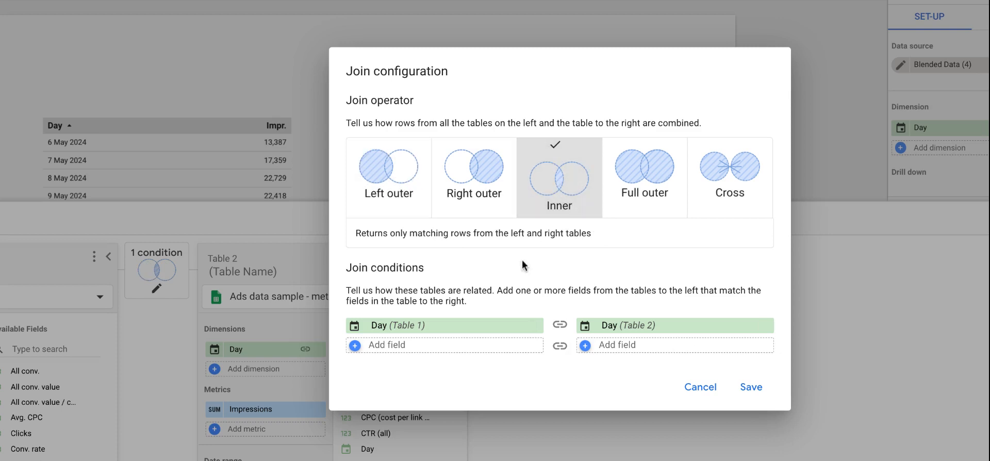
pyautogui.moveTo(351, 231); pyautogui.dragTo(623, 228)
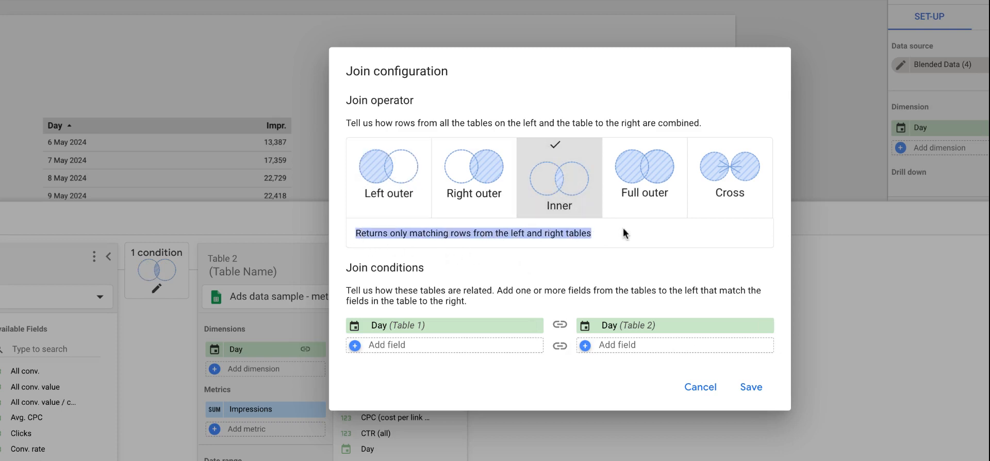
pyautogui.click(551, 262)
pyautogui.click(737, 382)
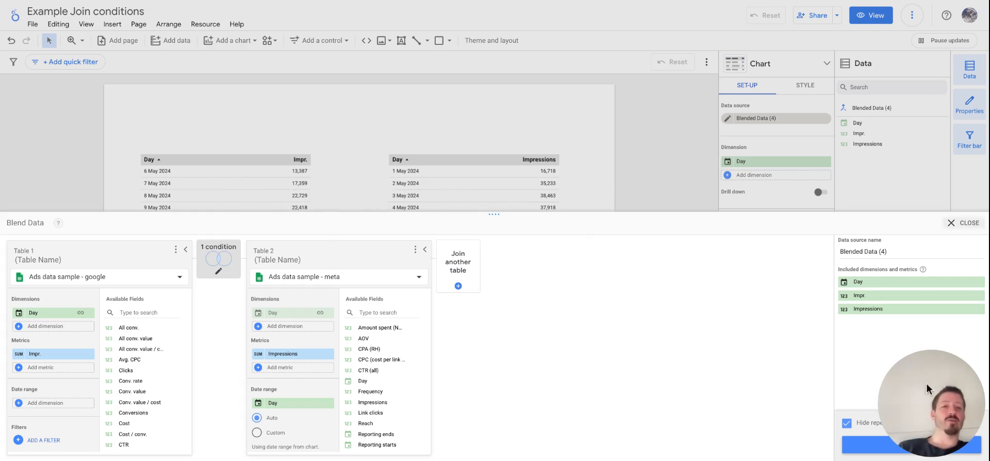
# Step: Save and close the edited blend, and replace the blended table's invalid dimension with Day
pyautogui.click(855, 447)
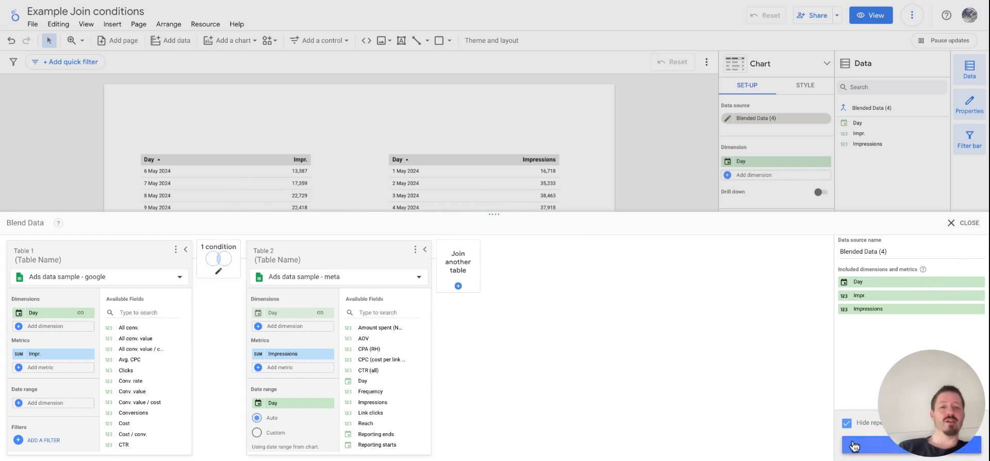
pyautogui.click(964, 222)
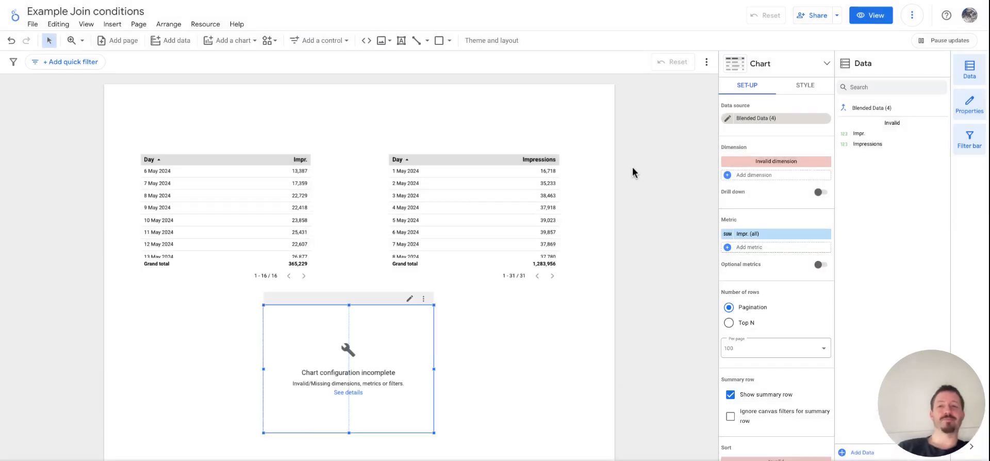
pyautogui.click(765, 162)
pyautogui.click(760, 196)
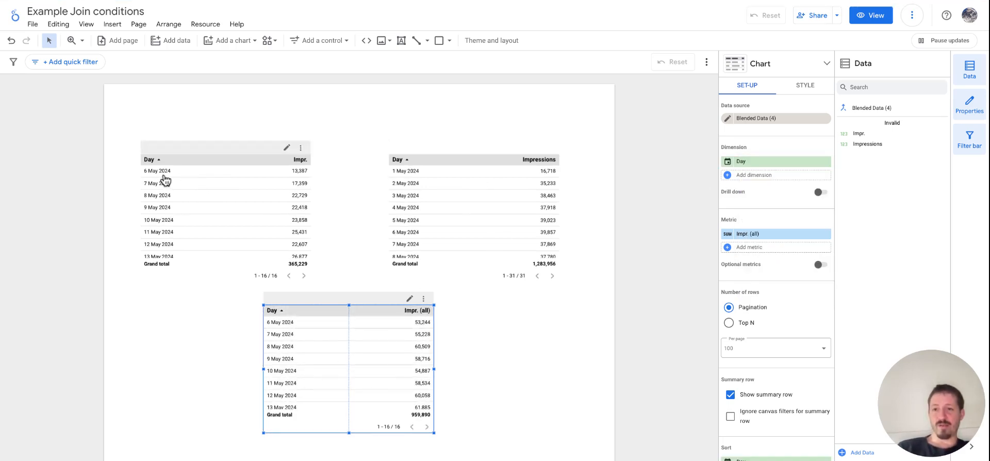
# Step: Compare the days listed in the blended inner-join table with those in the Google and Meta source tables
pyautogui.scroll(-1, 427, 237)
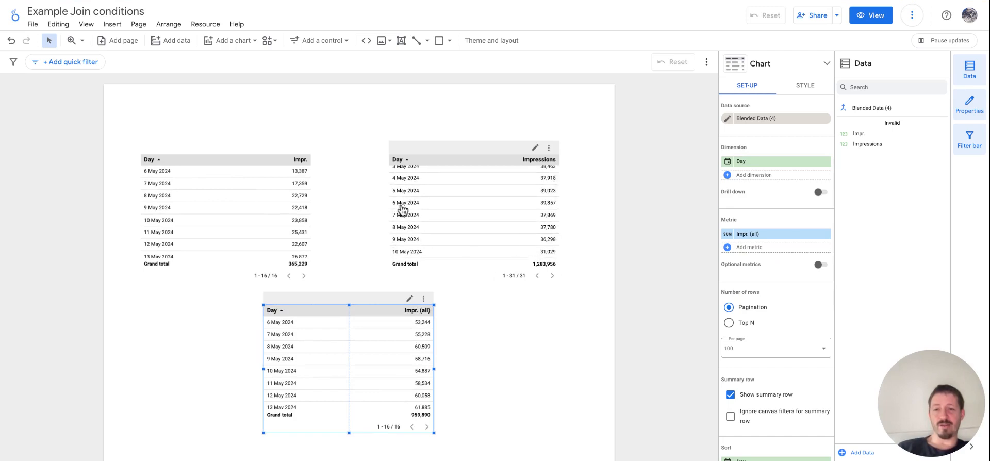
pyautogui.scroll(-4, 320, 352)
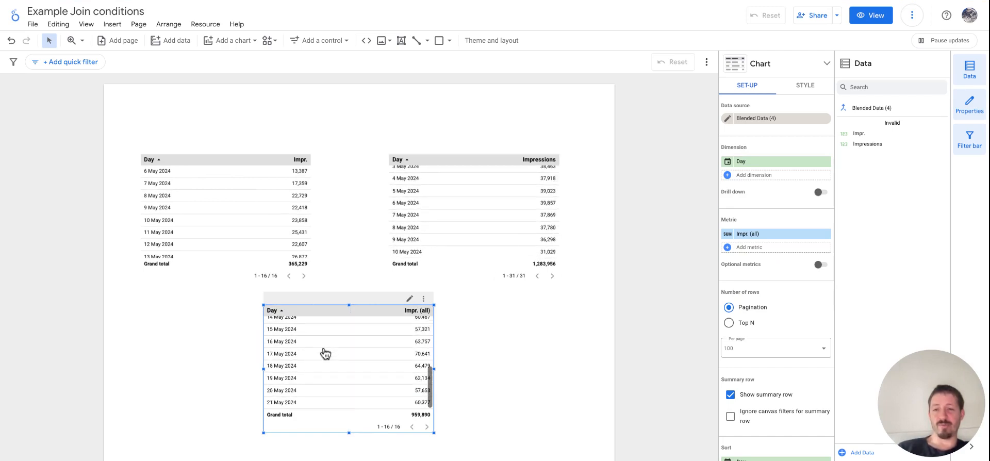
pyautogui.click(245, 233)
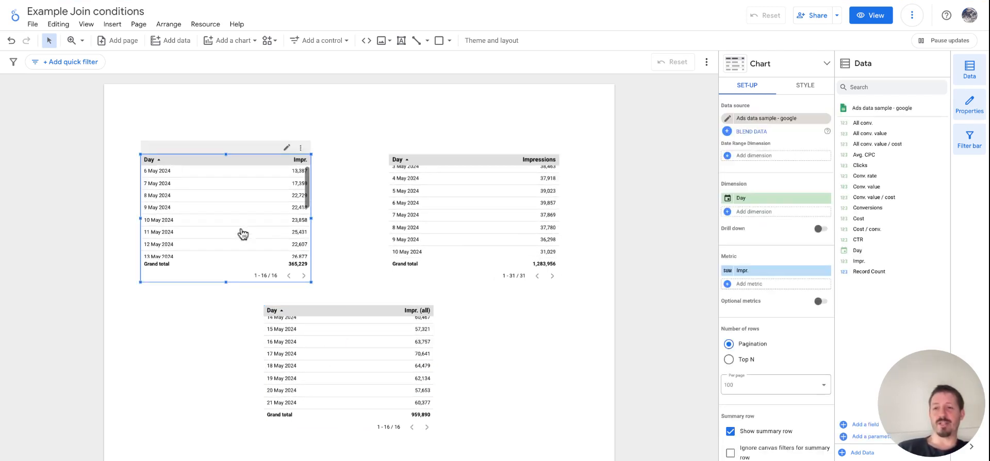
pyautogui.scroll(-5, 456, 206)
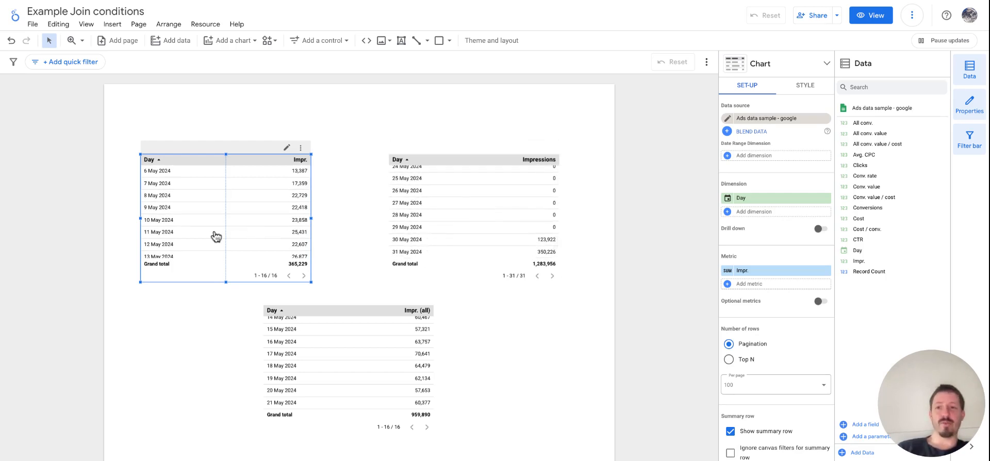
pyautogui.scroll(-3, 216, 236)
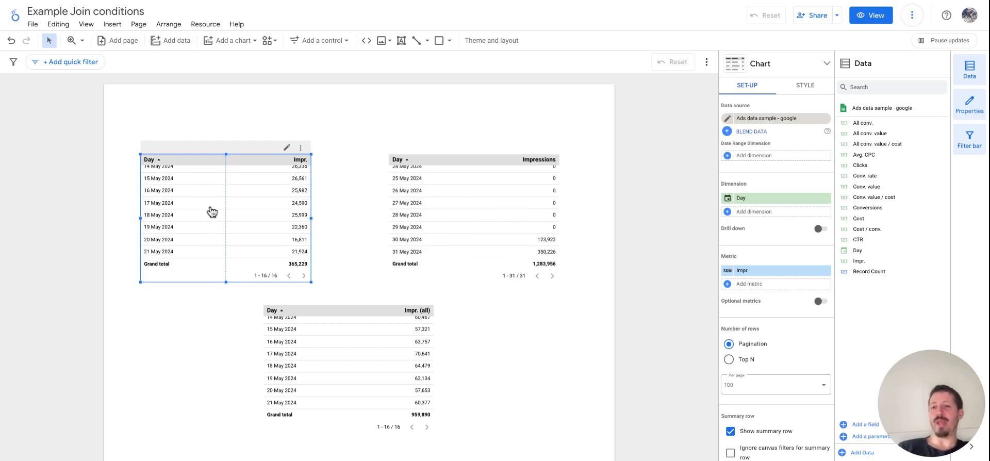
pyautogui.scroll(3, 211, 211)
pyautogui.scroll(3, 361, 348)
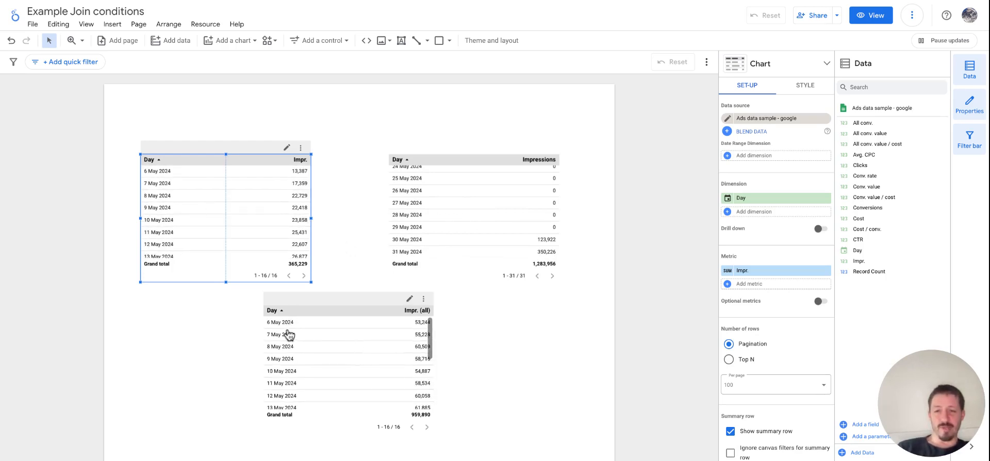
pyautogui.scroll(-3, 396, 366)
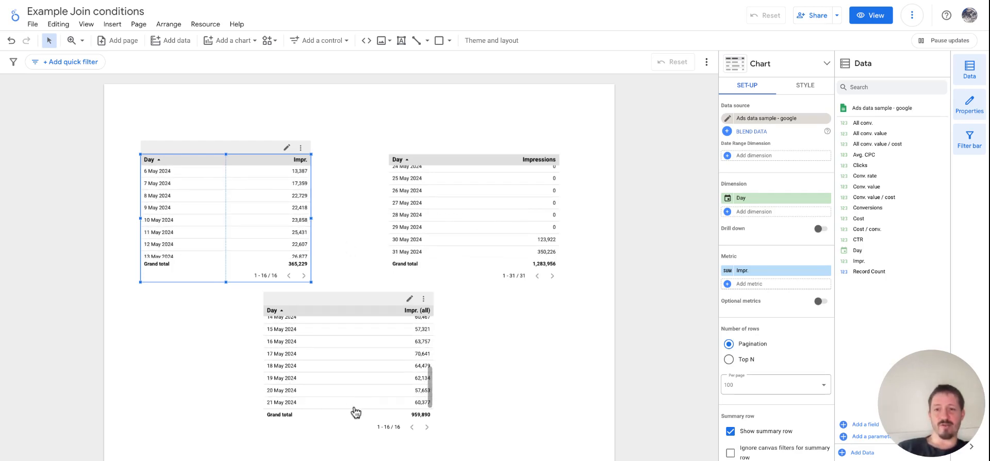
pyautogui.scroll(3, 365, 393)
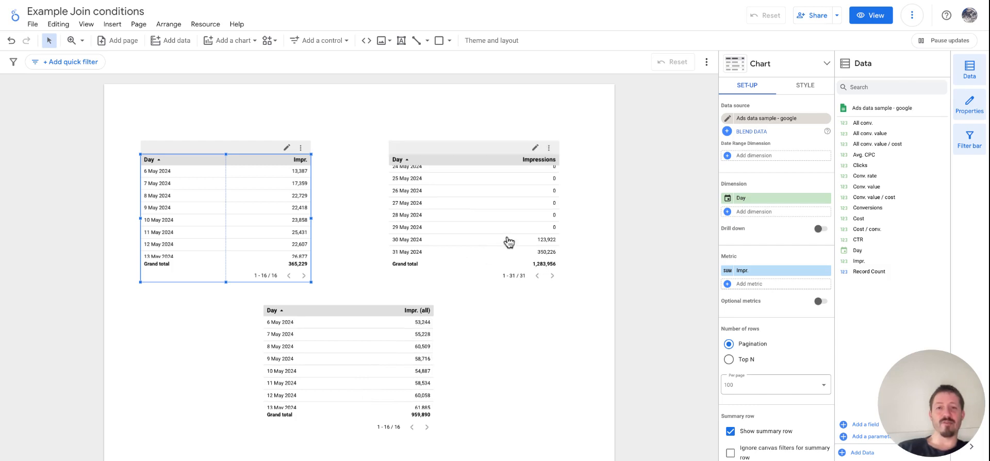
pyautogui.scroll(5, 504, 224)
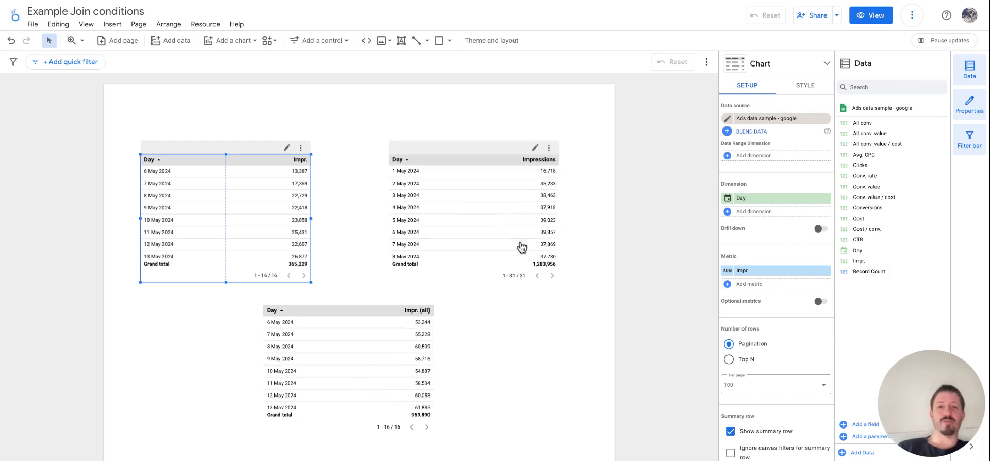
pyautogui.click(662, 353)
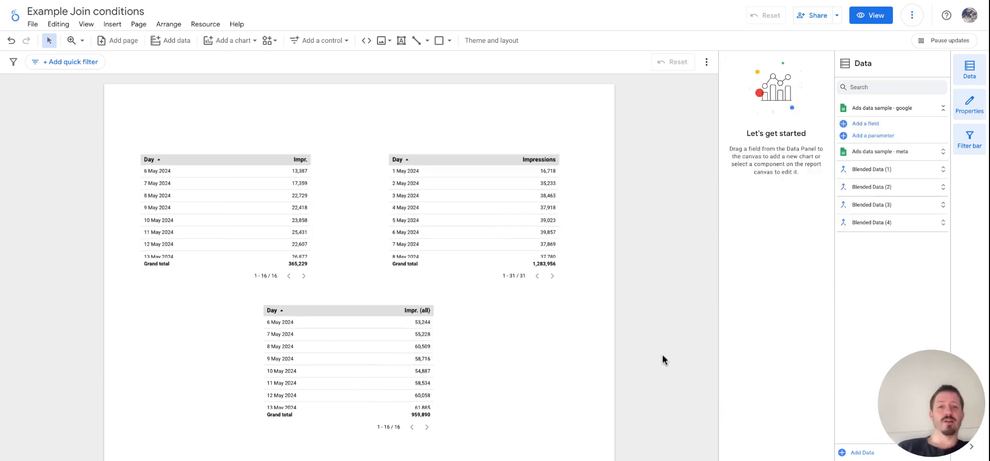
# Step: Edit Blended Data (4) of the blended table and set its join operator to Full outer
pyautogui.click(375, 354)
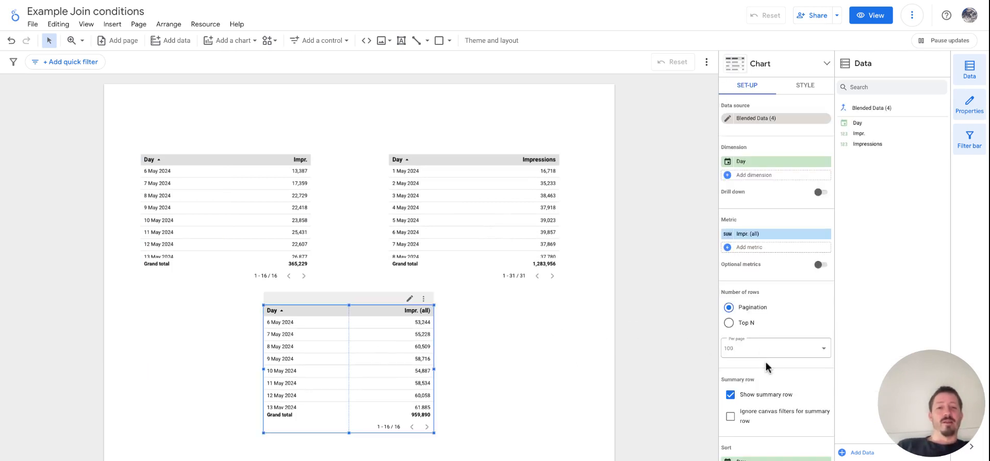
pyautogui.click(727, 118)
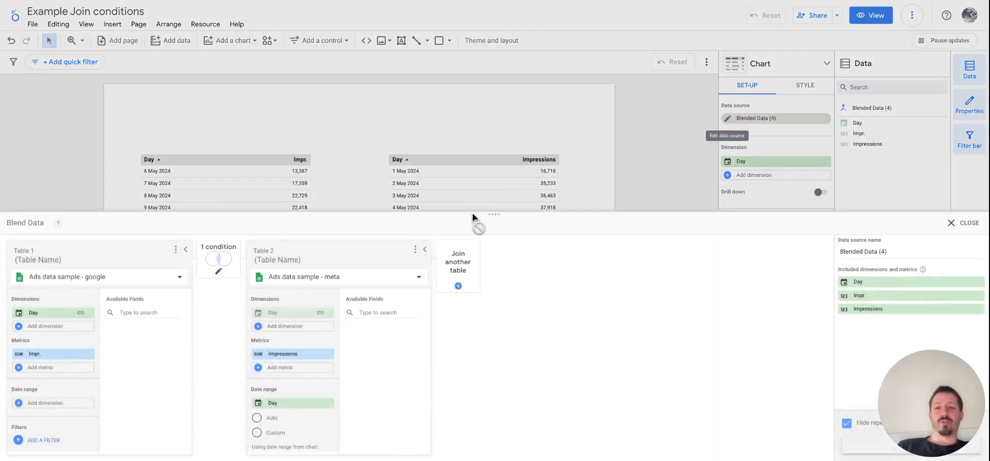
pyautogui.click(218, 261)
pyautogui.click(552, 199)
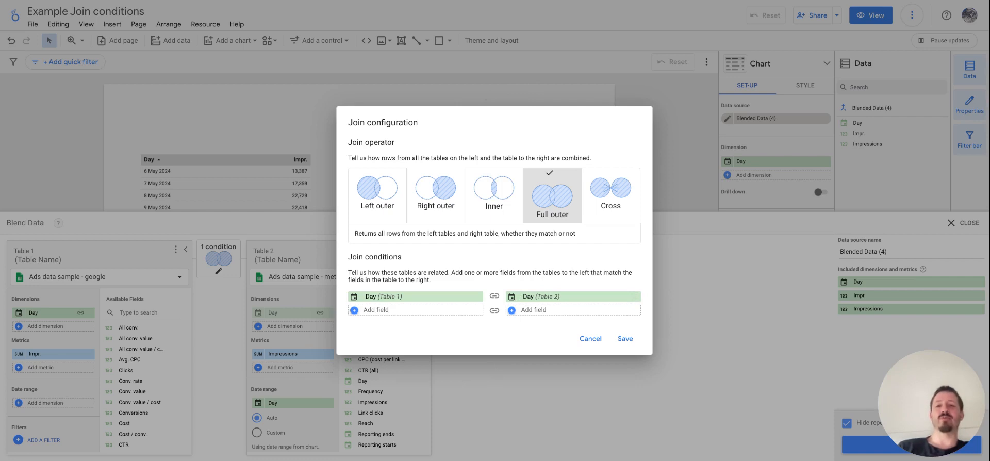
pyautogui.click(623, 339)
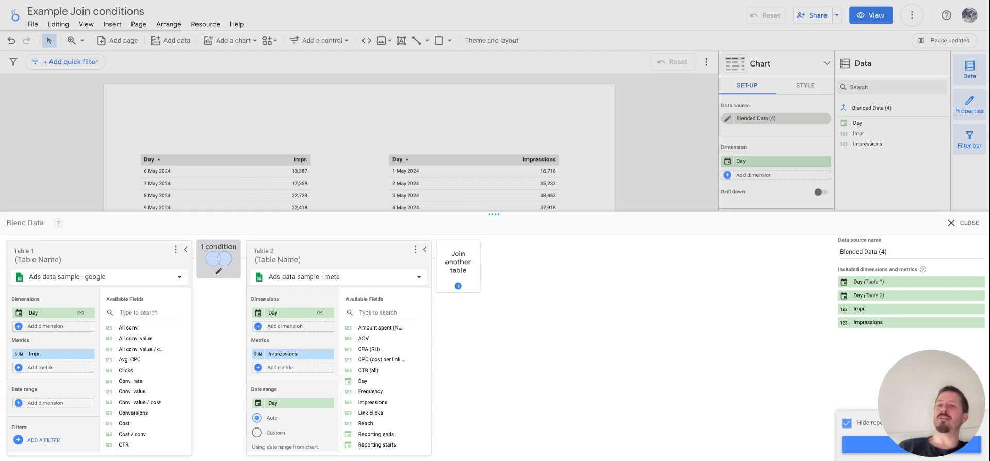
# Step: Review the Full outer join configuration once more, save it, then save and close the blend
pyautogui.click(218, 258)
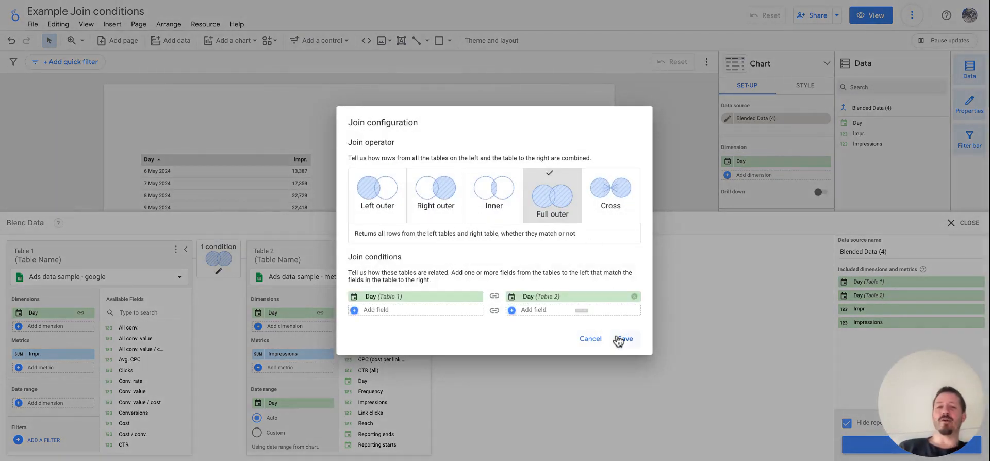
pyautogui.click(623, 338)
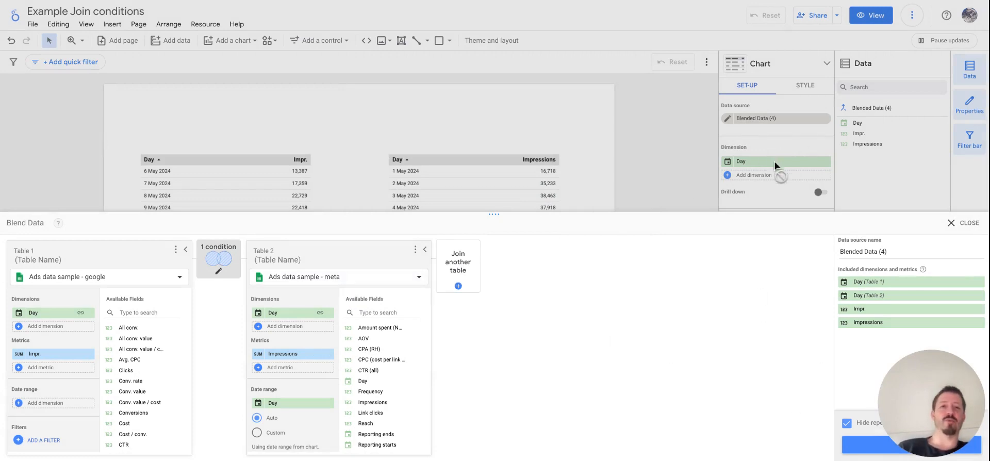
pyautogui.click(865, 450)
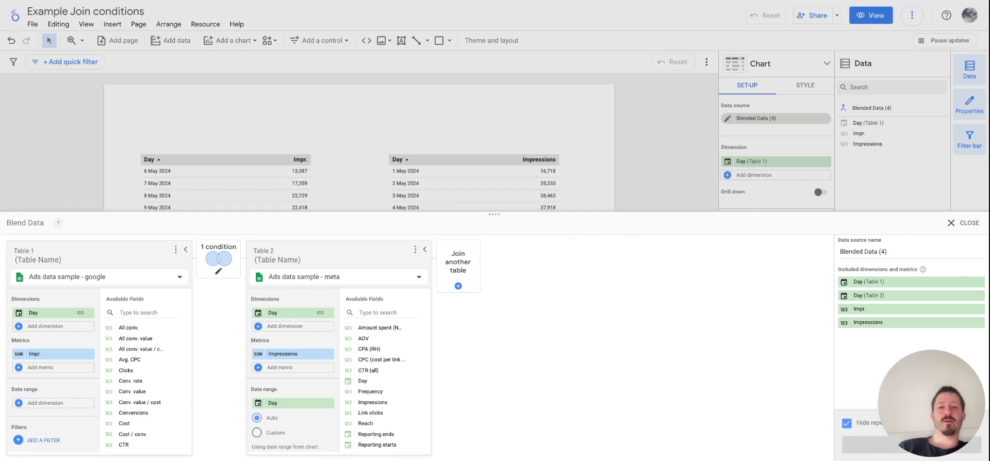
pyautogui.click(966, 232)
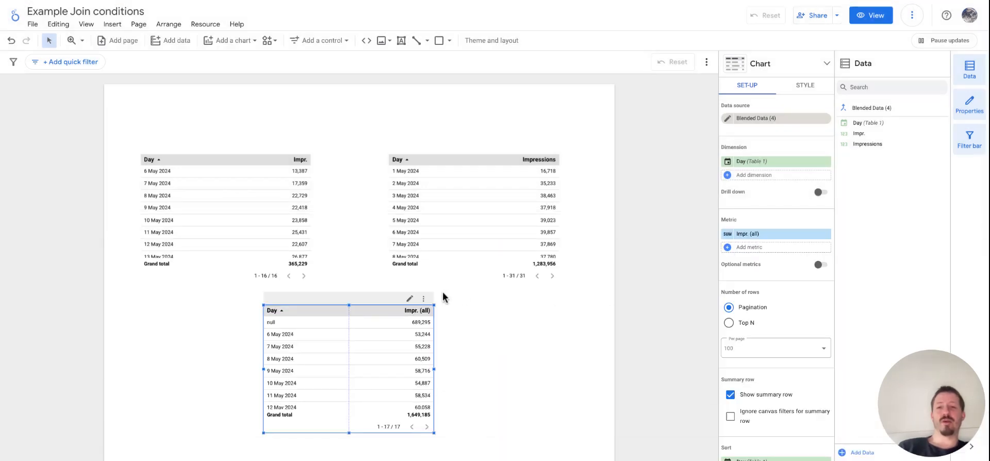
# Step: Examine how the days and impressions in the full outer blended table line up with the Google and Meta tables
pyautogui.click(217, 198)
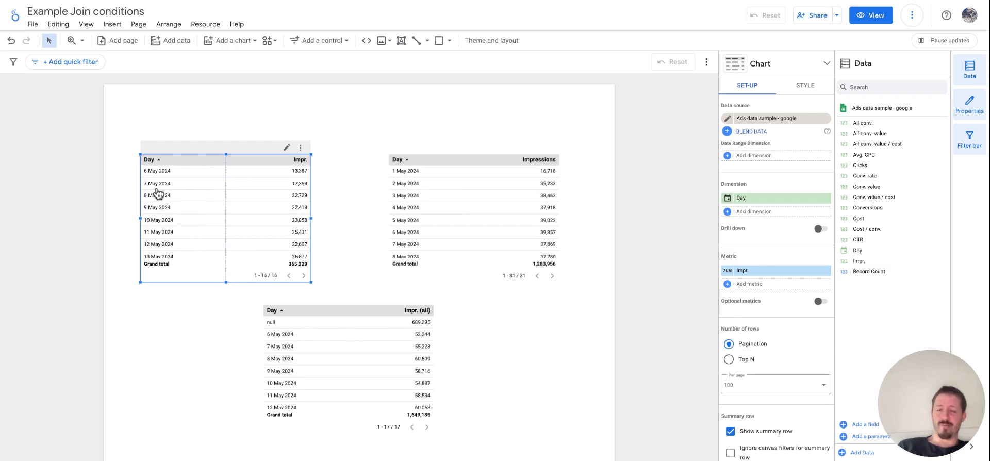
pyautogui.scroll(-3, 480, 221)
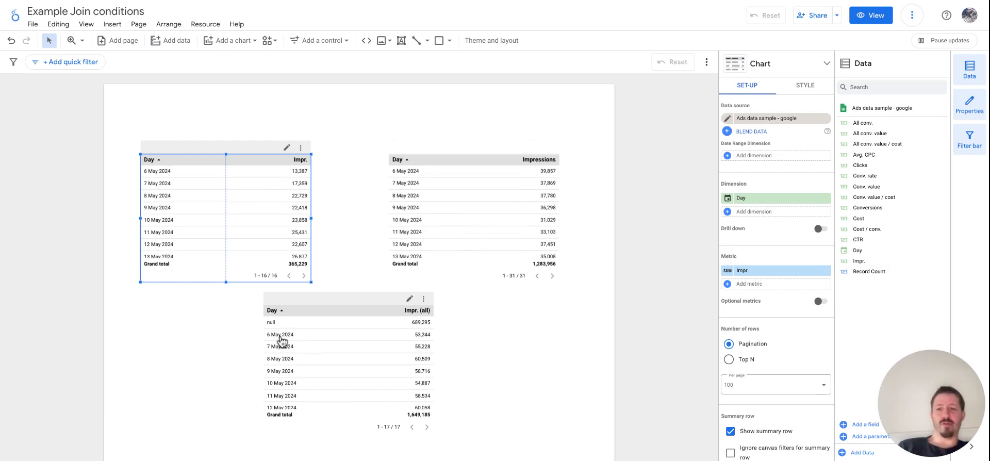
pyautogui.scroll(2, 427, 341)
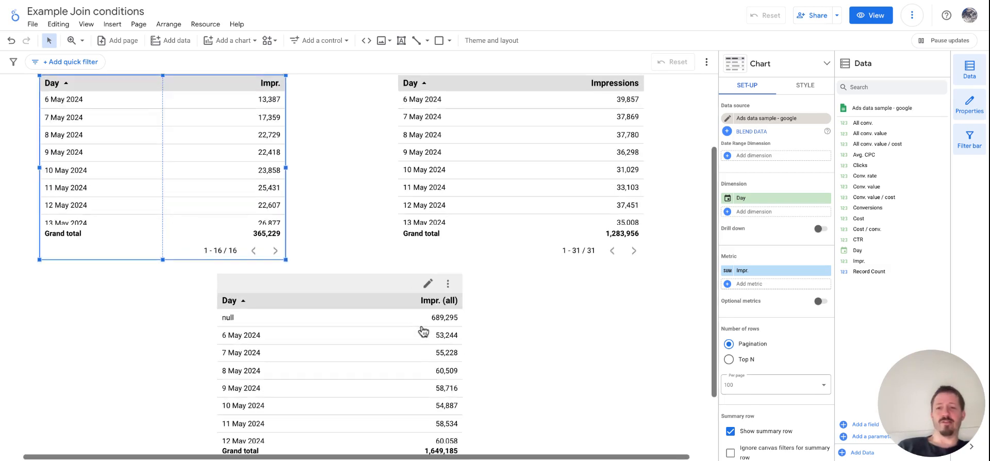
pyautogui.scroll(1, 489, 368)
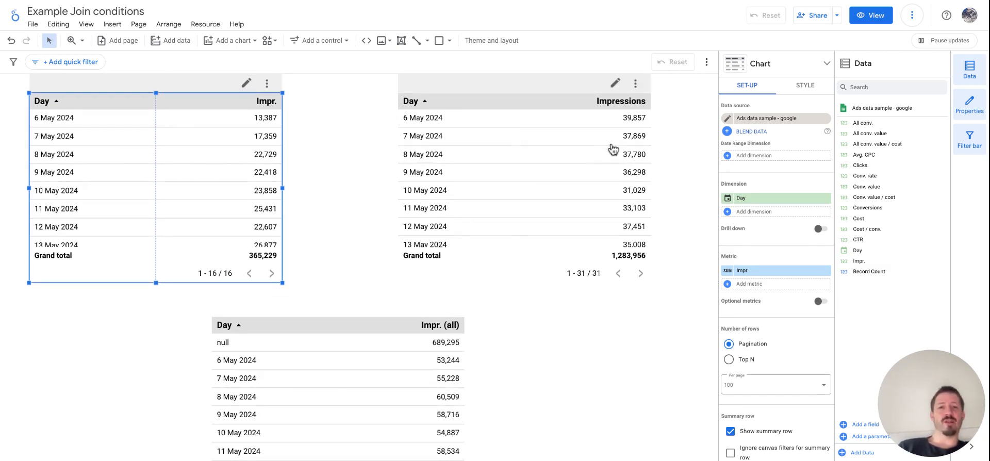
pyautogui.scroll(-3, 516, 354)
pyautogui.scroll(-3, 412, 349)
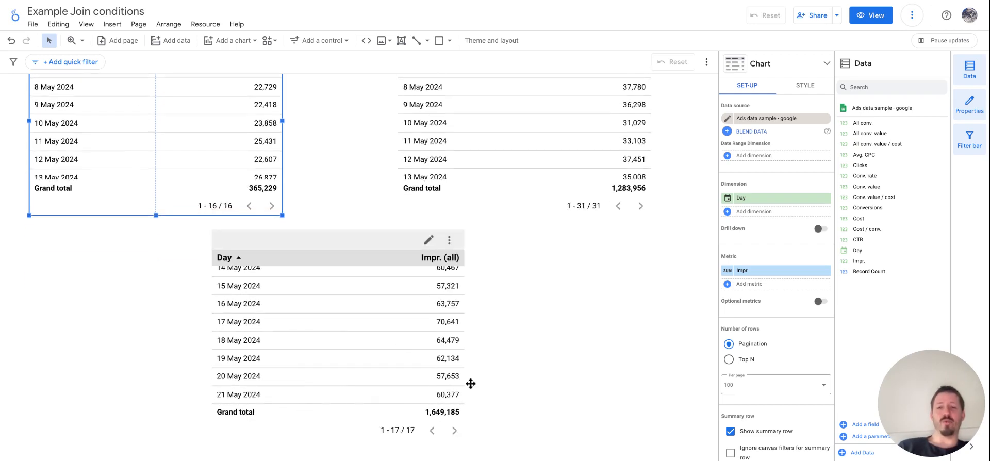
pyautogui.scroll(2, 536, 334)
pyautogui.scroll(3, 385, 369)
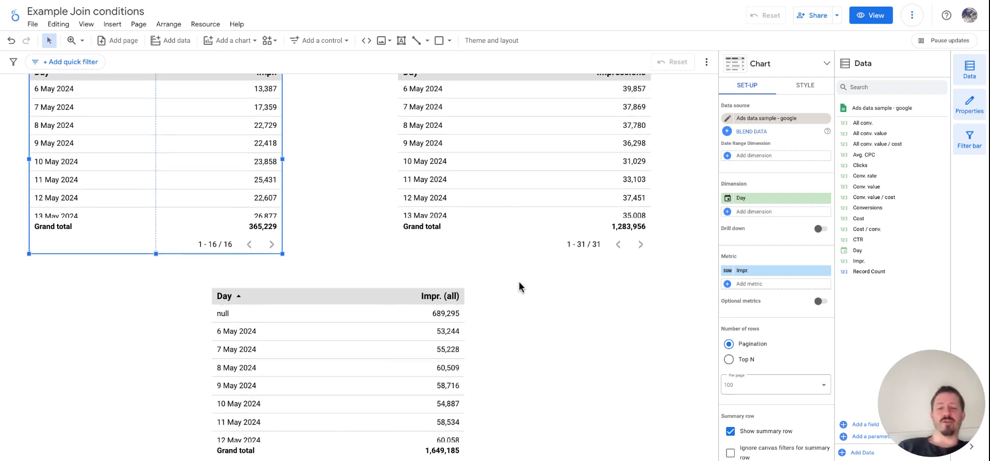
pyautogui.scroll(-1, 500, 314)
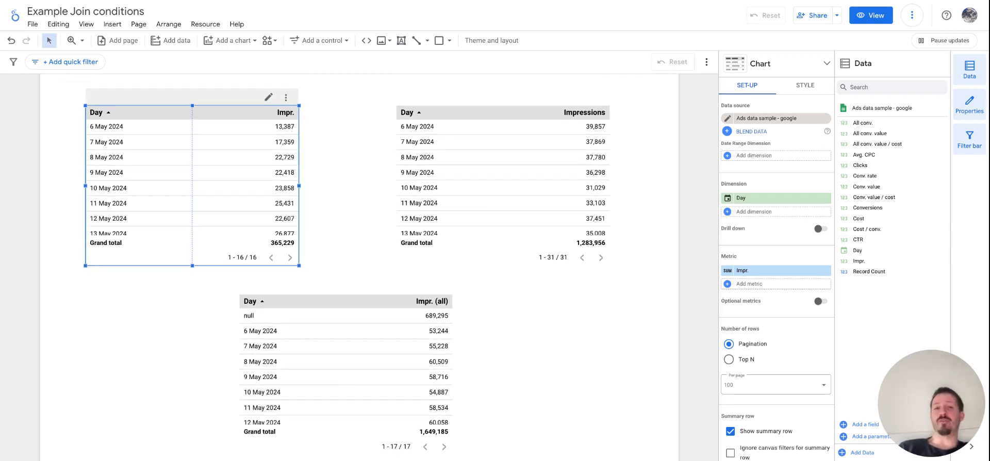
pyautogui.scroll(-1, 373, 254)
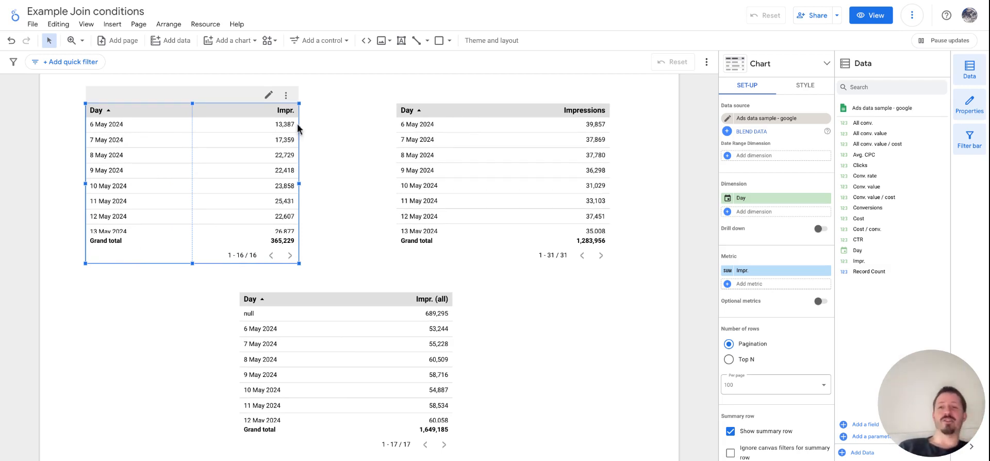
pyautogui.scroll(-1, 125, 158)
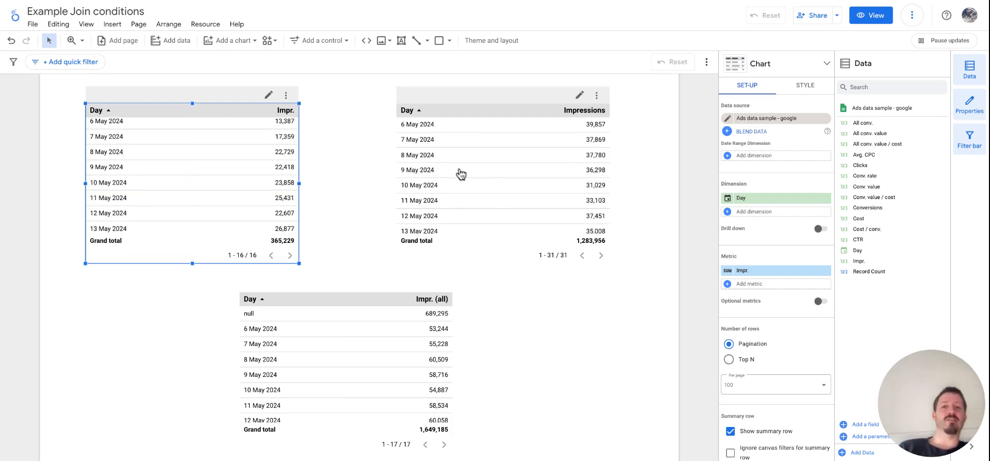
pyautogui.scroll(3, 463, 175)
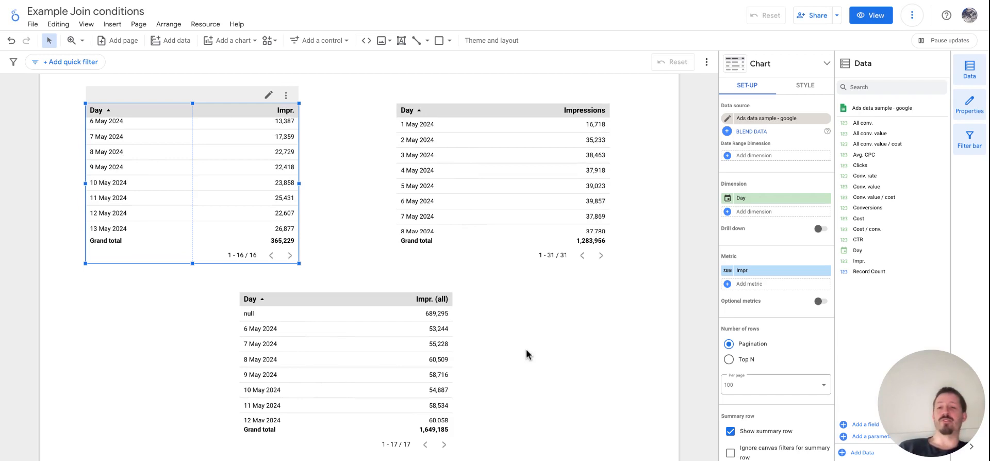
pyautogui.scroll(-1, 526, 354)
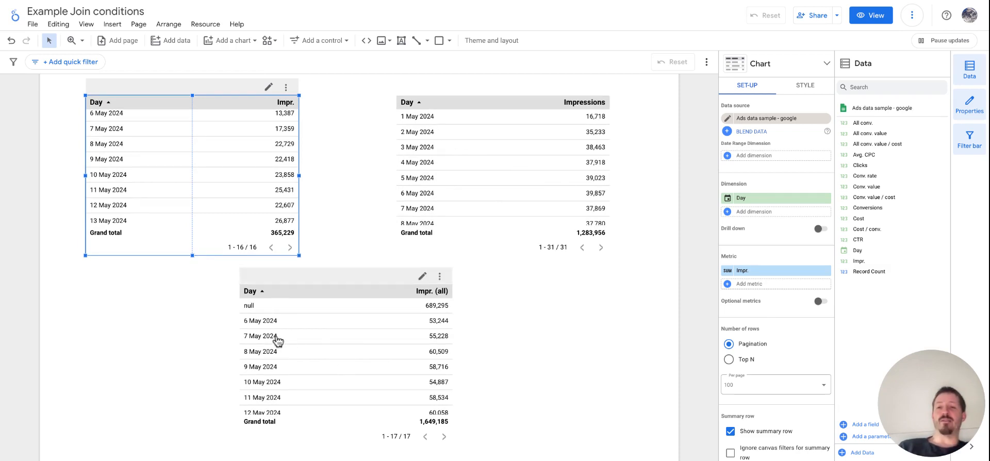
# Step: Inspect the IFNULL formula behind the blended table's Impr. (all) metric and close it without changes
pyautogui.click(345, 357)
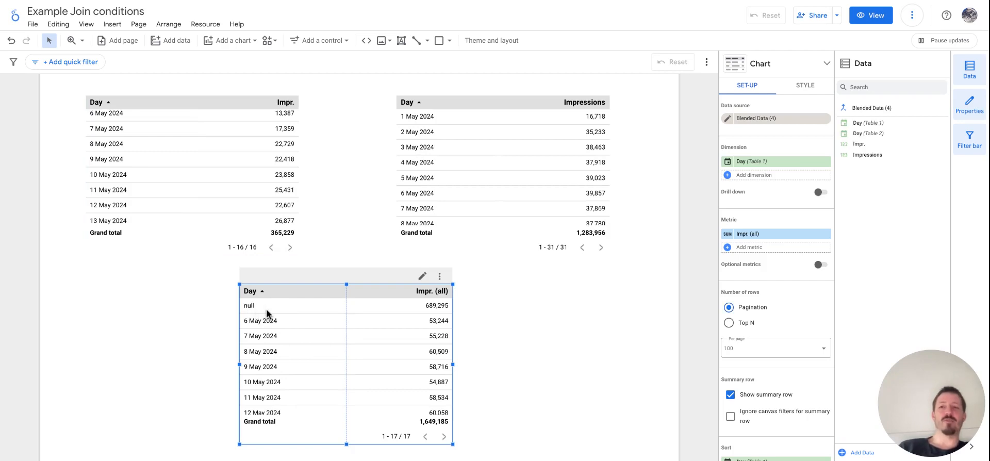
pyautogui.click(516, 320)
pyautogui.click(380, 321)
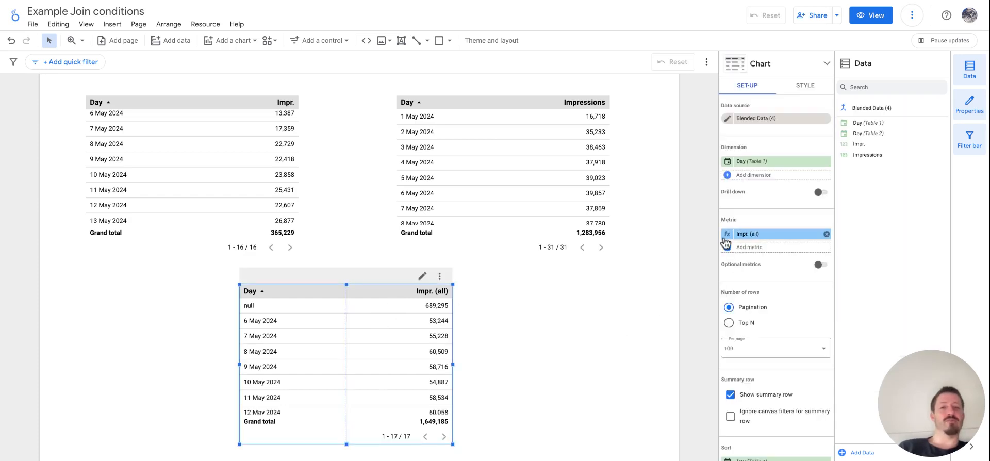
pyautogui.click(743, 234)
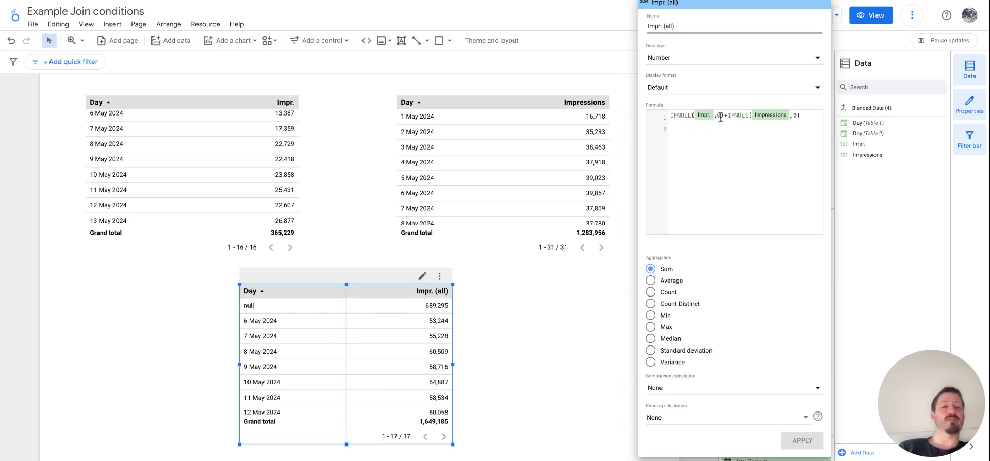
pyautogui.click(633, 166)
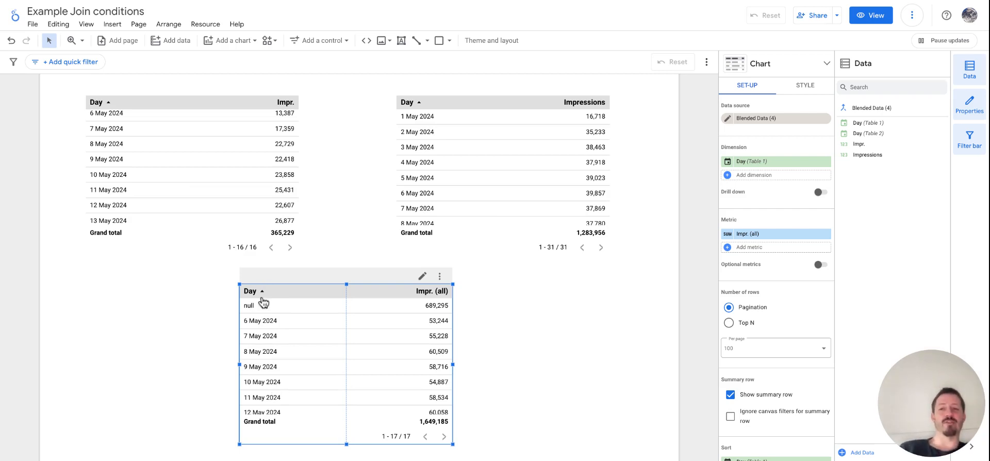
# Step: Set the blended table's dimension to Day from Table 2
pyautogui.scroll(1, 222, 173)
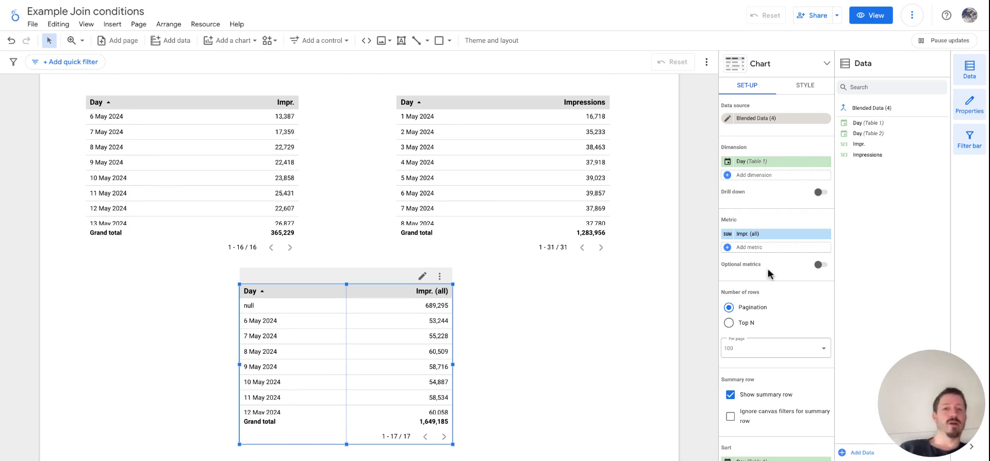
pyautogui.click(750, 166)
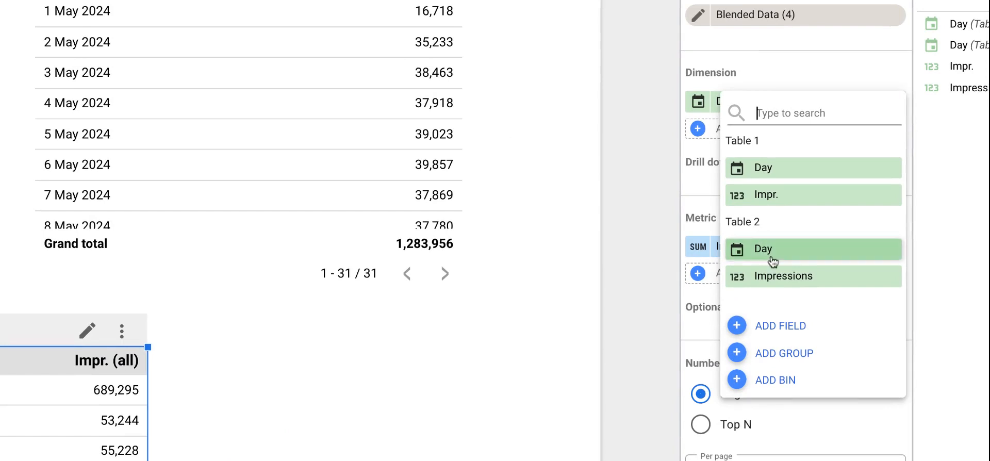
pyautogui.click(775, 247)
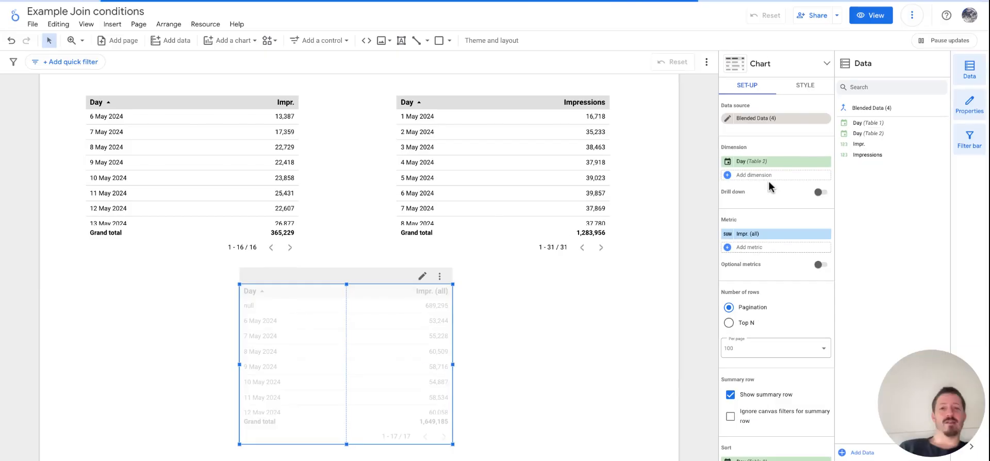
# Step: Compare the Meta table's full range of days and impressions with the rows of the blended table
pyautogui.click(489, 139)
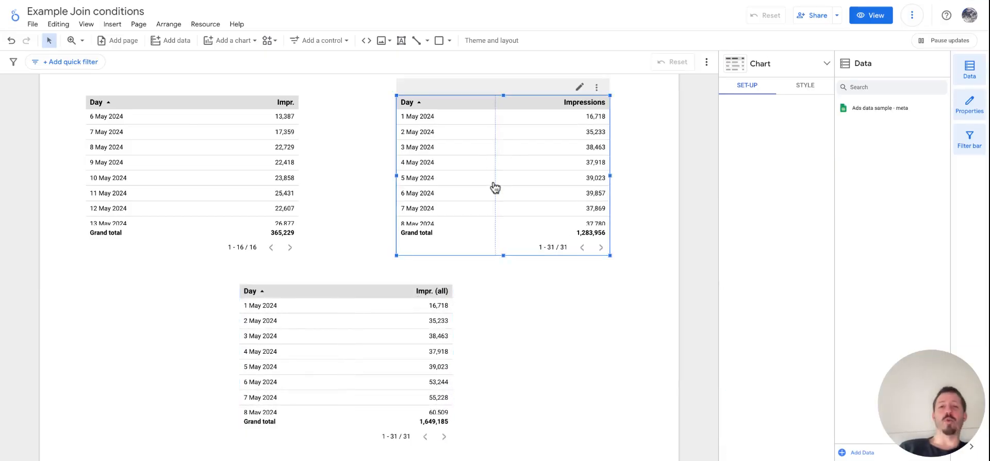
pyautogui.scroll(-5, 494, 186)
pyautogui.scroll(4, 448, 206)
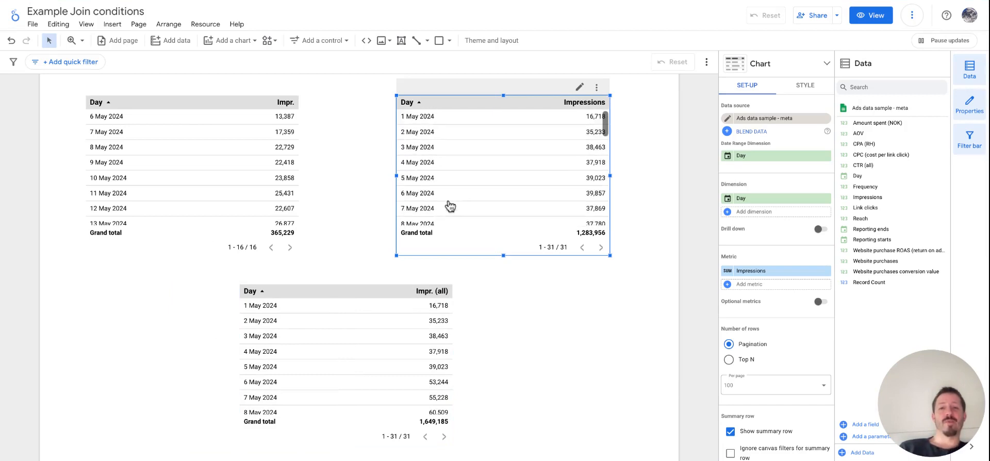
pyautogui.scroll(-5, 450, 206)
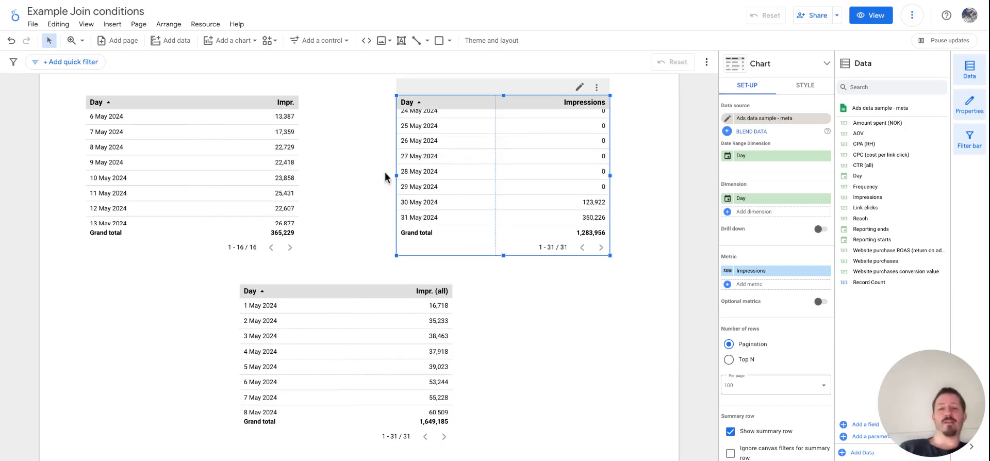
pyautogui.scroll(-3, 356, 331)
pyautogui.scroll(-4, 357, 332)
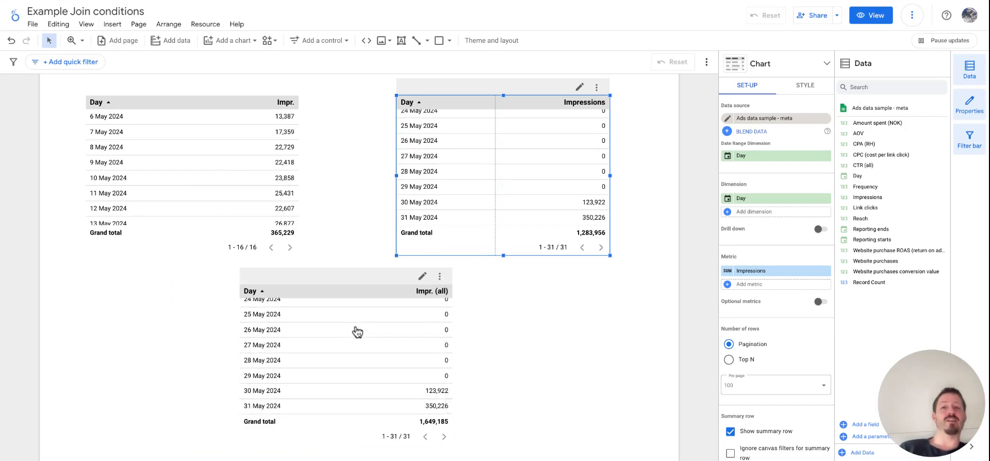
pyautogui.scroll(7, 357, 331)
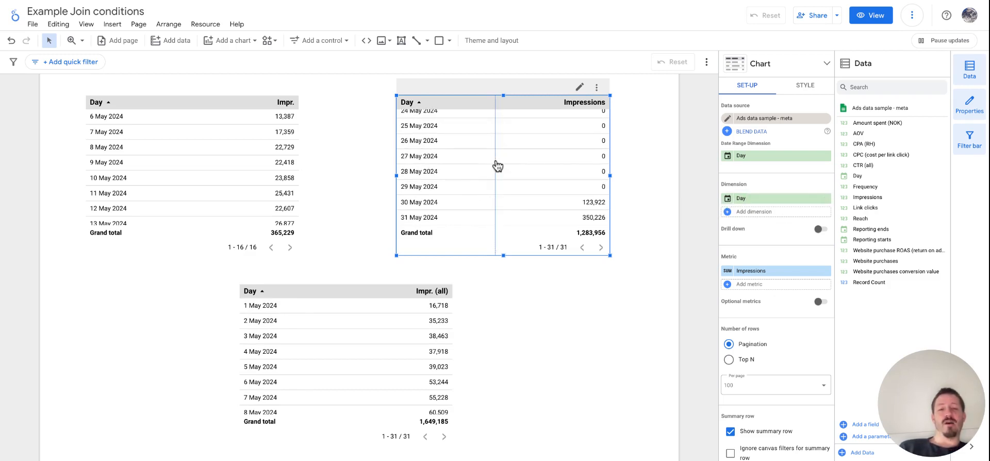
# Step: Remove the Day dimension from the Google table and add Day back as its dimension
pyautogui.click(239, 150)
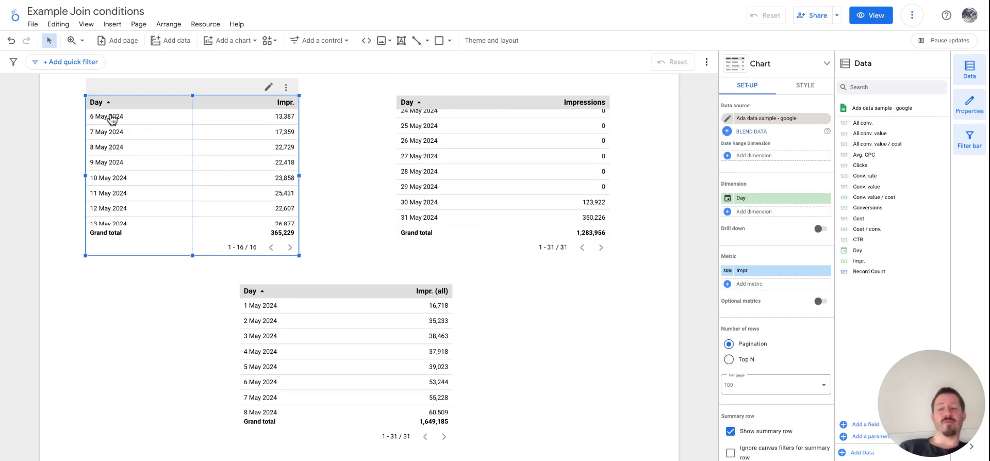
pyautogui.click(756, 195)
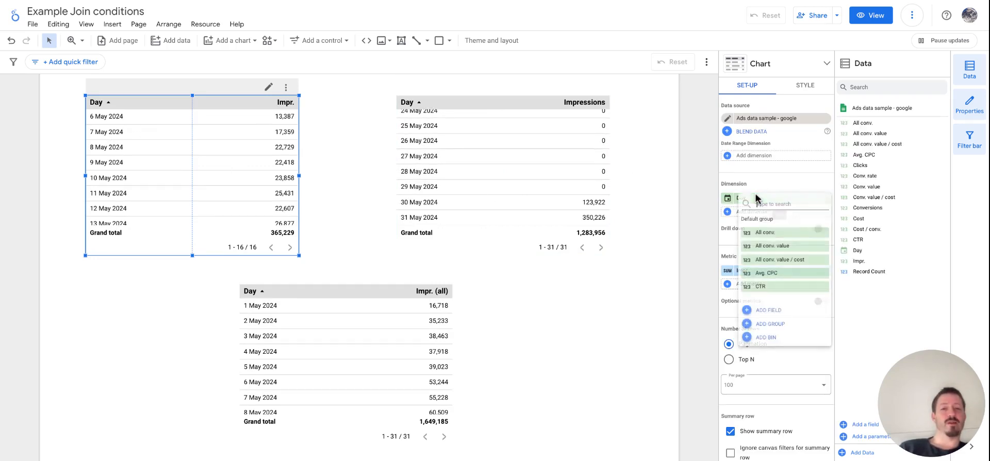
pyautogui.click(766, 183)
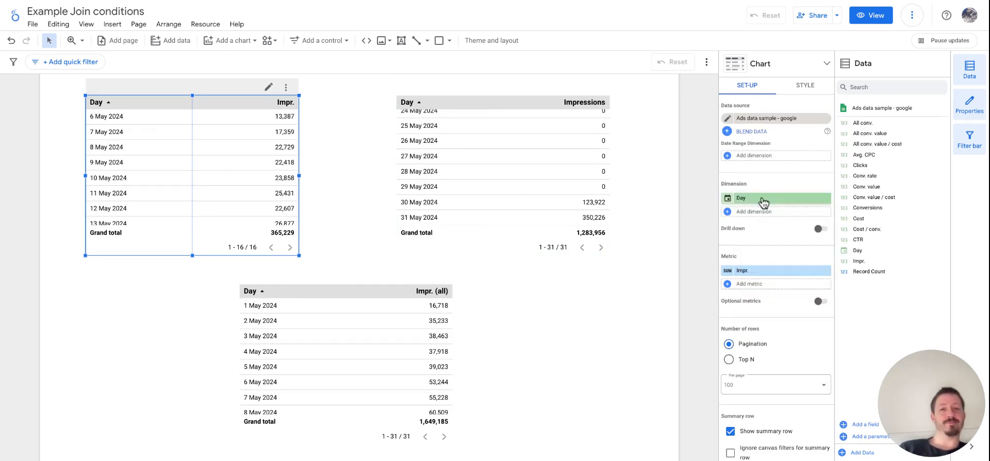
pyautogui.moveTo(857, 250); pyautogui.dragTo(820, 216)
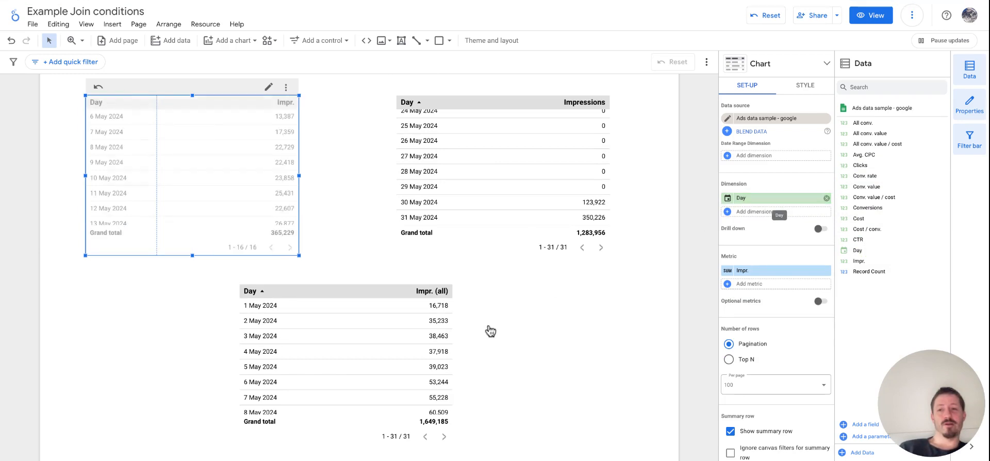
pyautogui.click(826, 198)
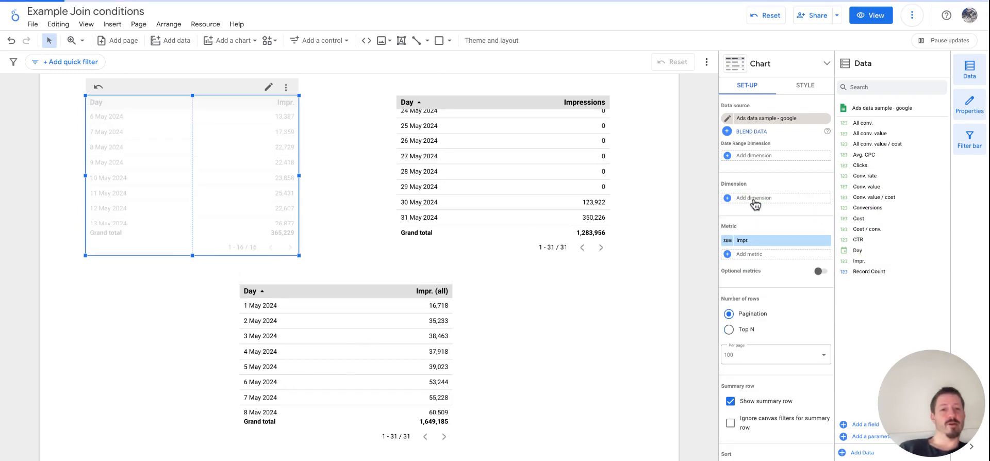
pyautogui.click(754, 200)
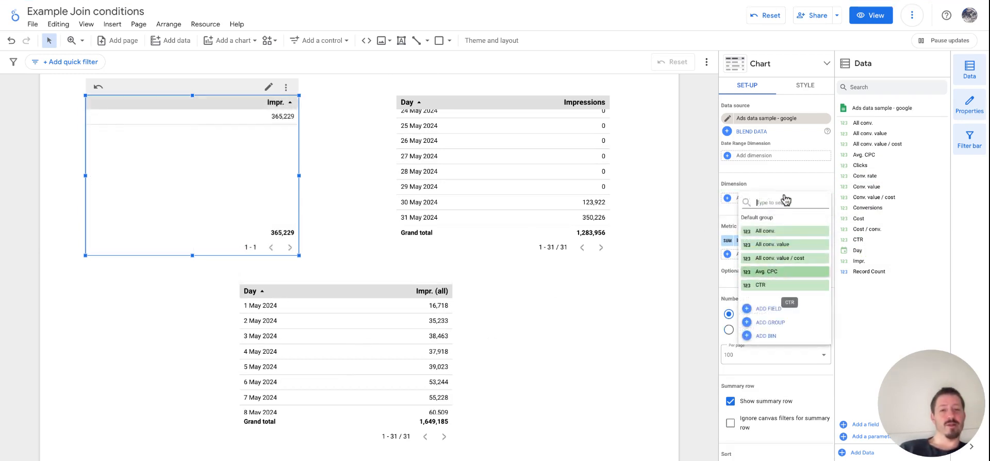
pyautogui.write('day')
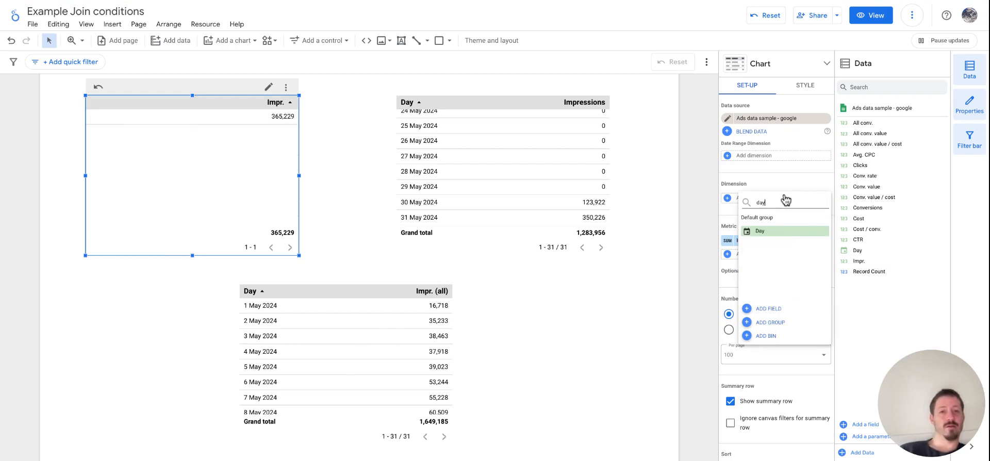
pyautogui.click(774, 236)
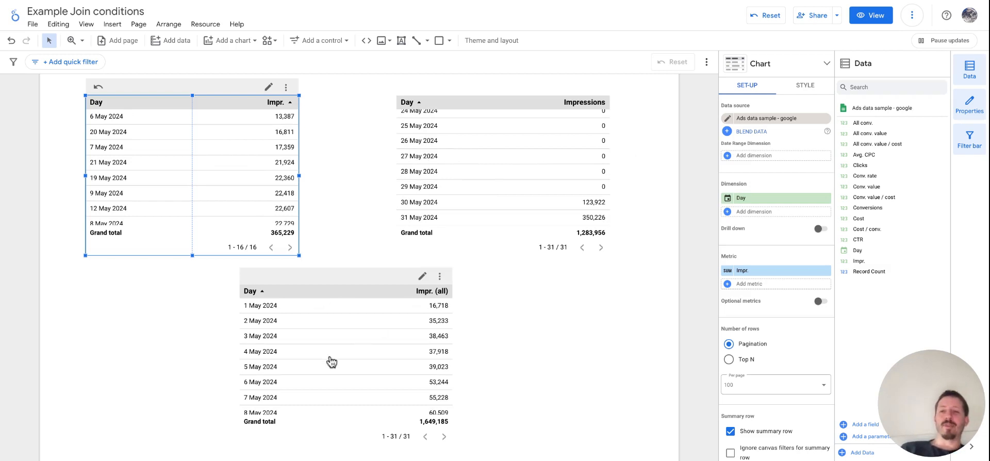
# Step: Set the blended table's dimension back to Day from Table 1
pyautogui.scroll(-5, 331, 362)
pyautogui.click(337, 373)
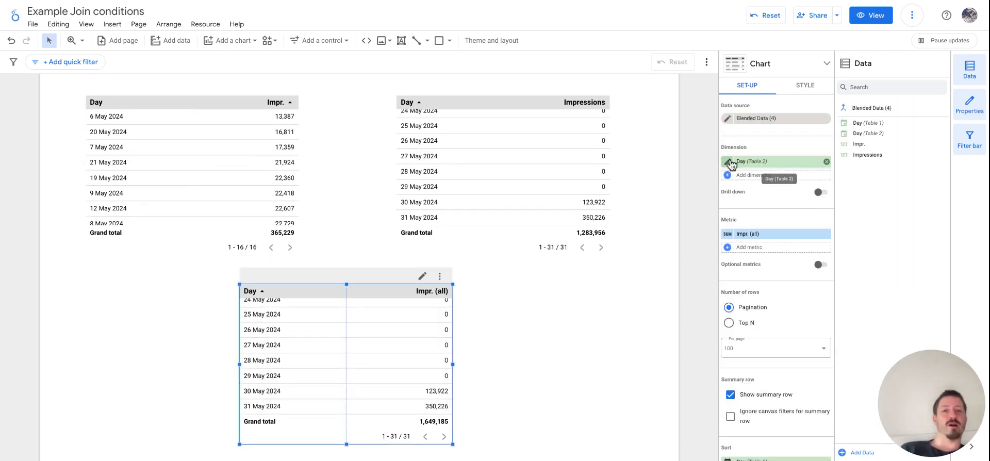
pyautogui.click(222, 176)
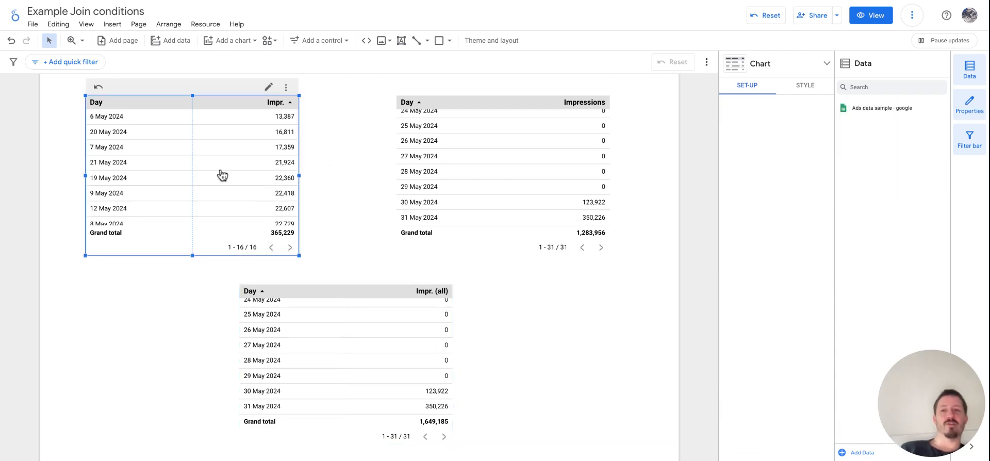
pyautogui.click(333, 370)
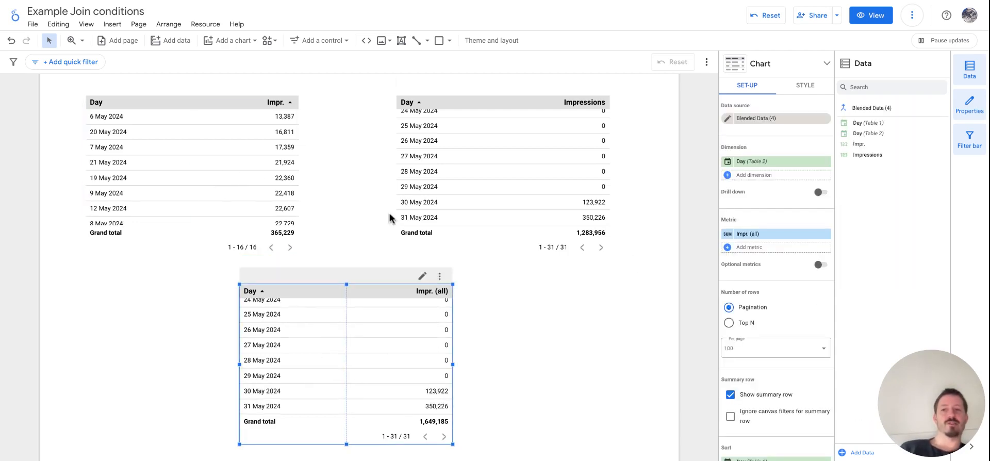
pyautogui.click(754, 163)
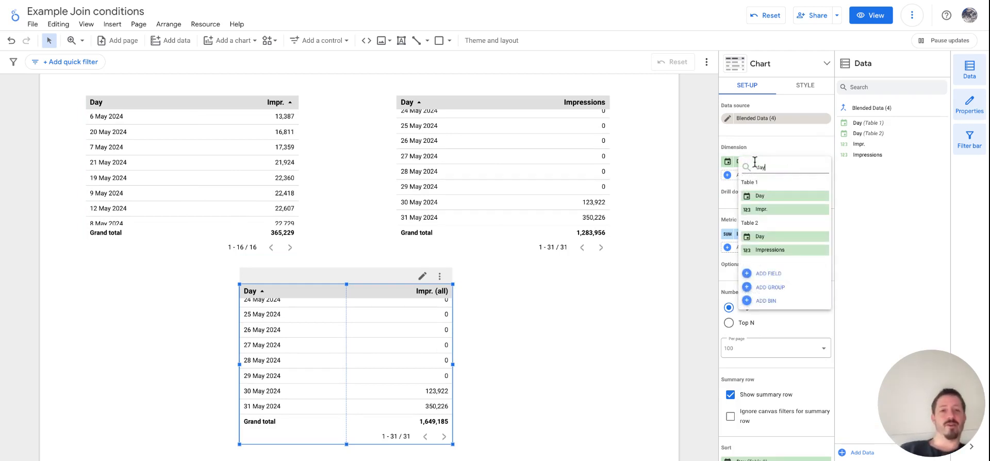
pyautogui.write('day')
pyautogui.click(754, 196)
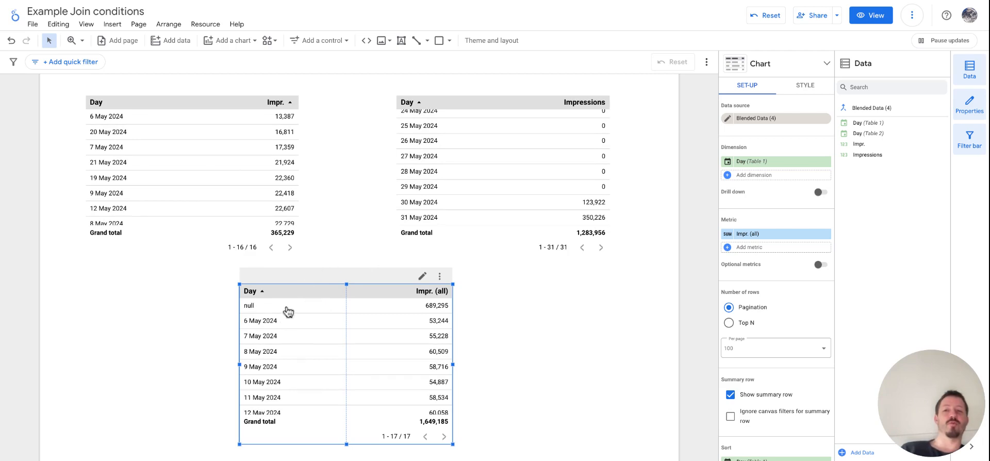
# Step: Examine which Meta table days fall outside the Google dates and are grouped in the blended table's null row
pyautogui.scroll(7, 518, 170)
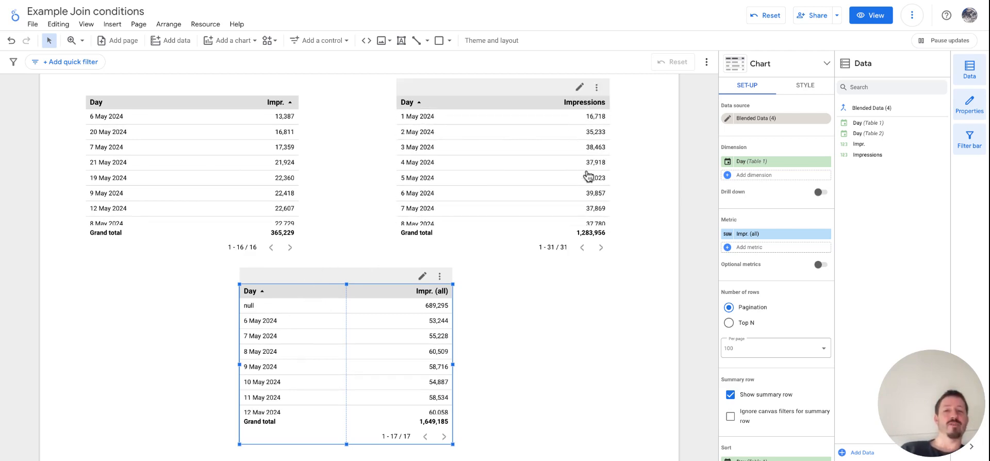
pyautogui.scroll(-6, 587, 177)
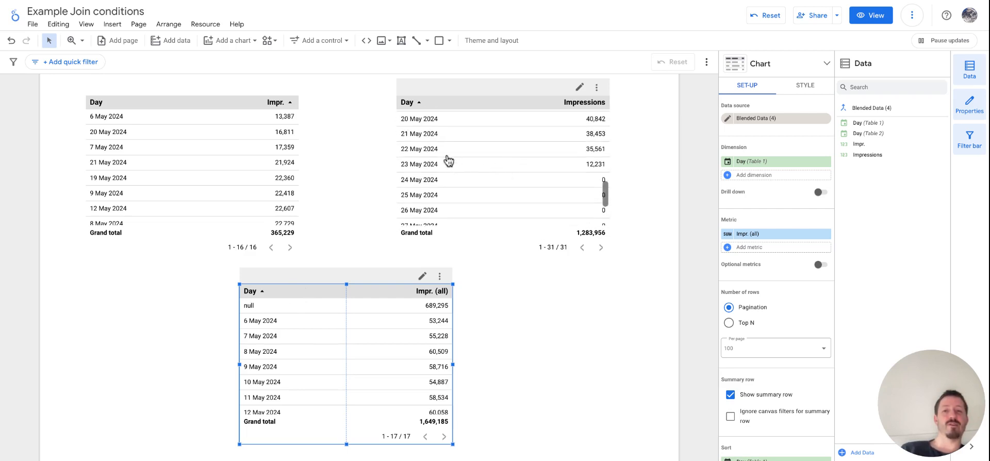
pyautogui.scroll(-2, 564, 178)
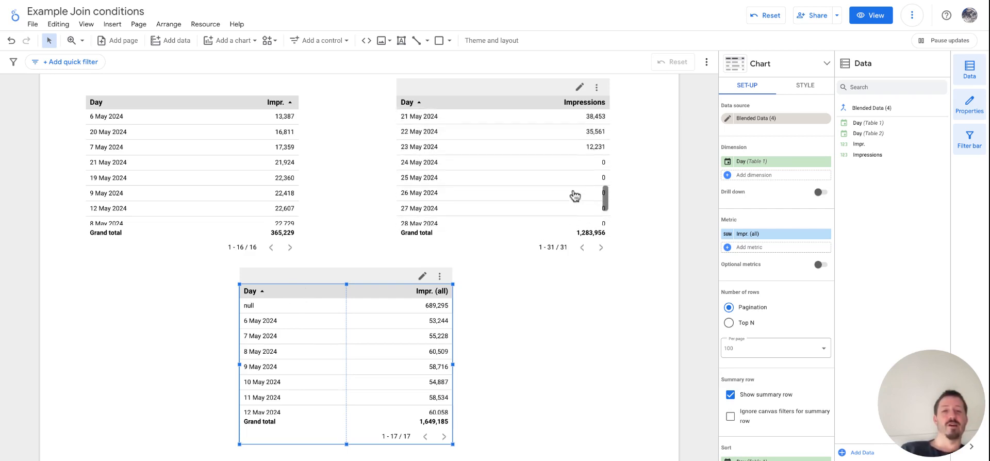
pyautogui.scroll(1, 574, 196)
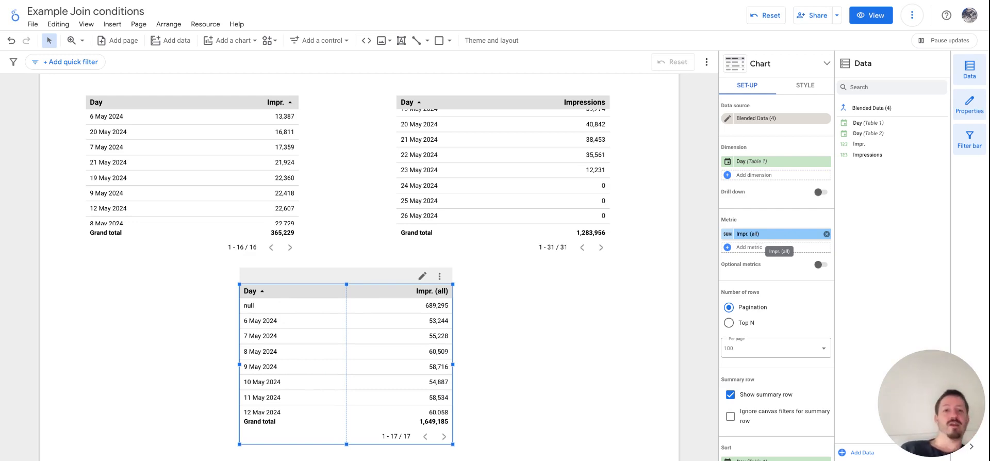
# Step: Review the IFNULL sum formula of the Impr. (all) metric again and close it unchanged
pyautogui.click(728, 235)
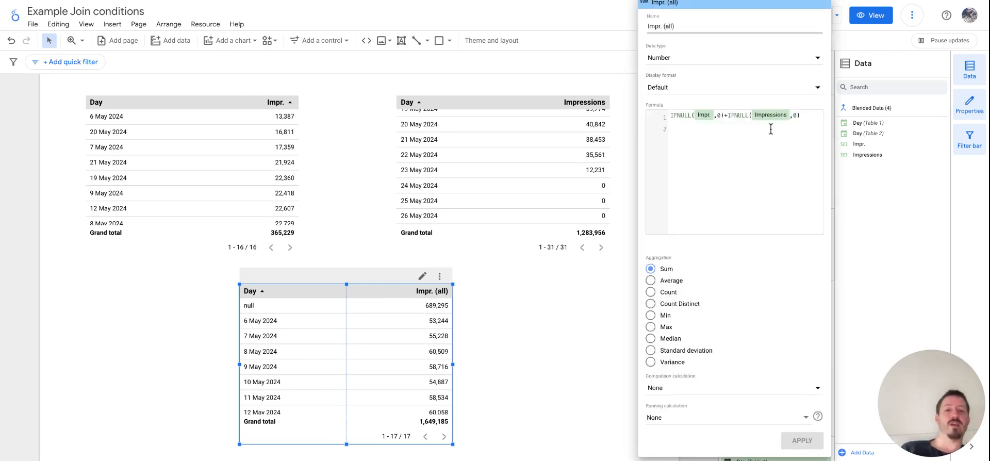
pyautogui.moveTo(812, 115); pyautogui.dragTo(667, 116)
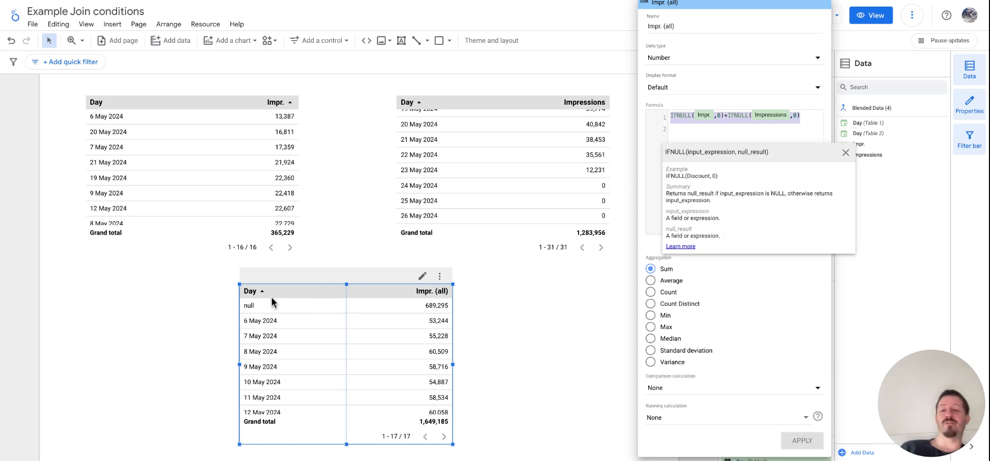
pyautogui.click(815, 111)
pyautogui.click(514, 386)
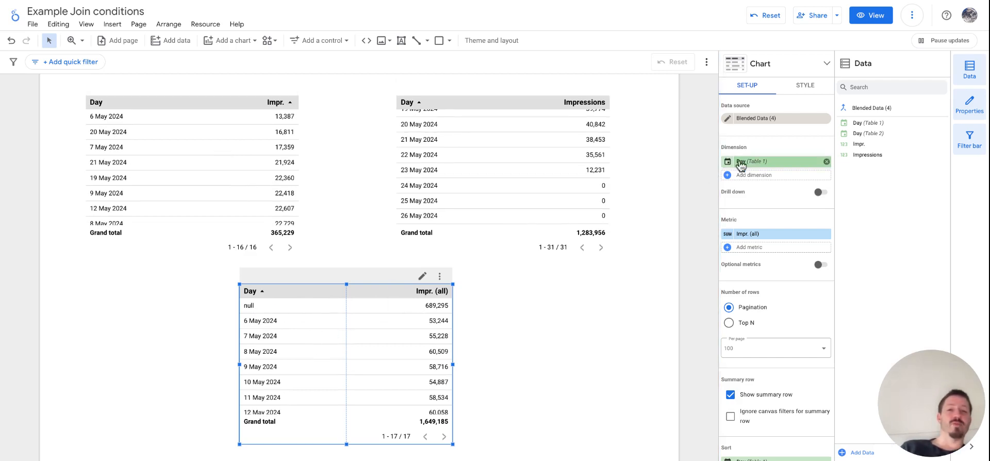
# Step: Replace the blended table's Day dimension with a new calculated field and start its formula with the COALESCE function
pyautogui.click(766, 163)
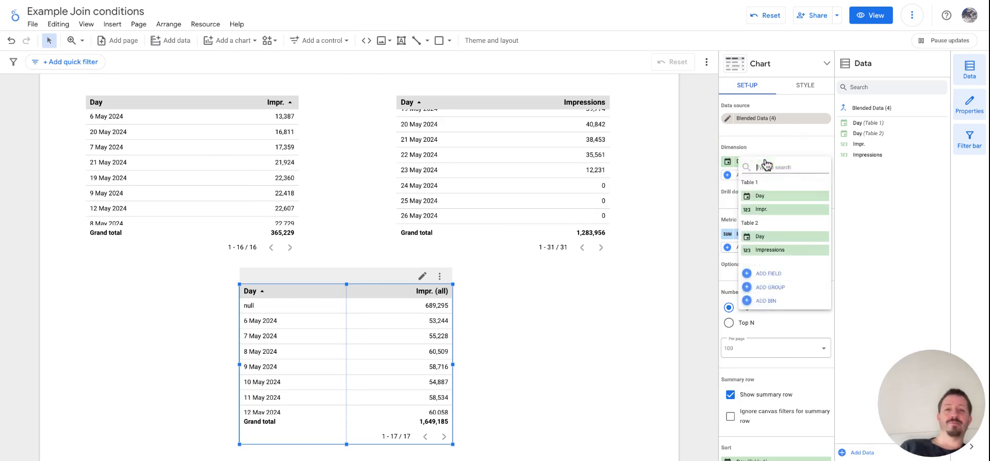
pyautogui.click(768, 274)
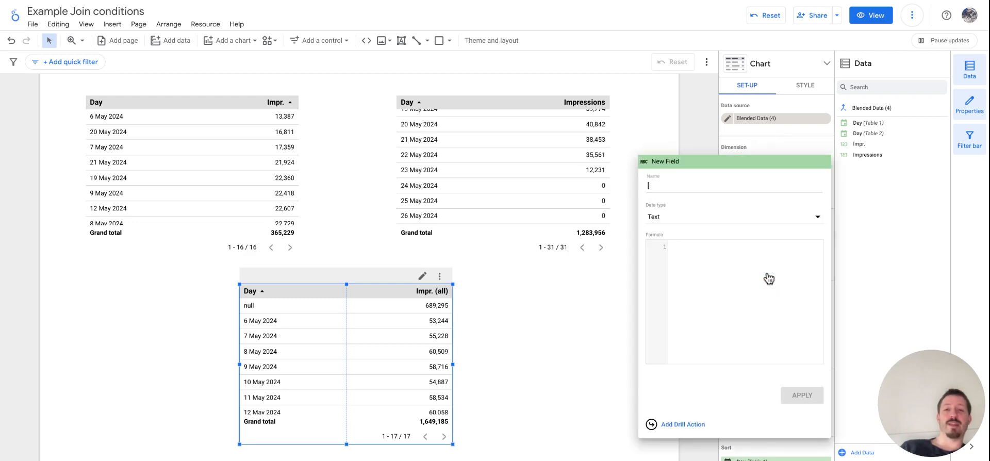
pyautogui.click(711, 249)
pyautogui.write('C')
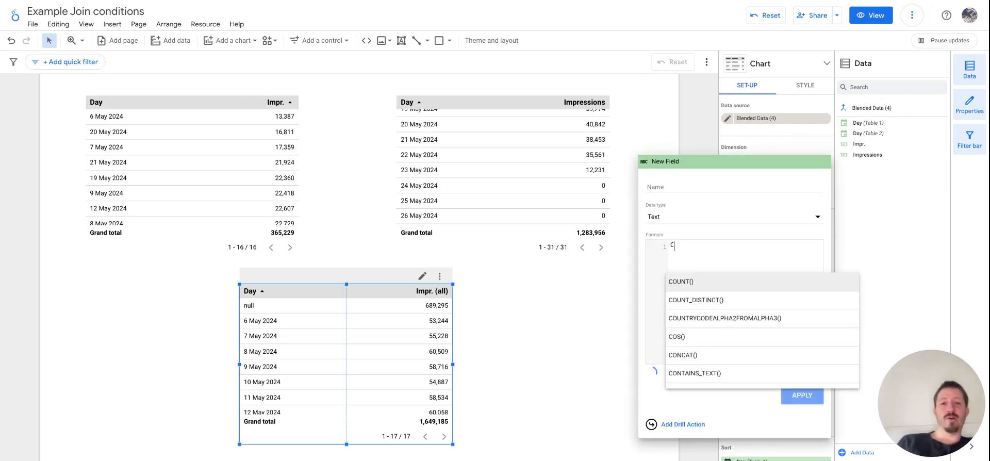
pyautogui.write('oale')
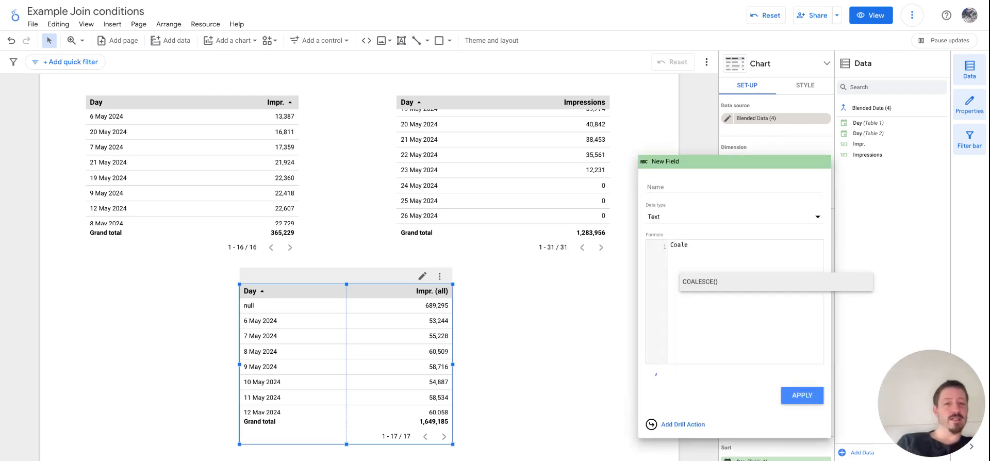
pyautogui.write('sce')
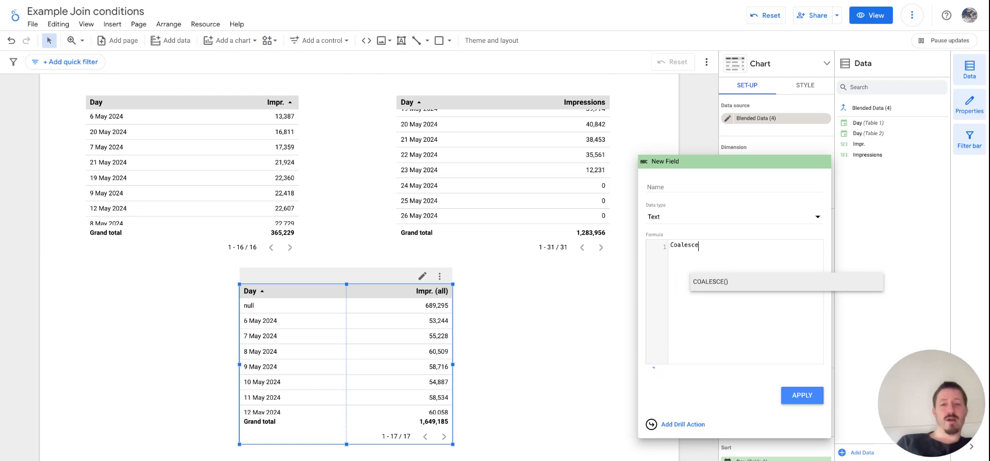
pyautogui.press('Return')
pyautogui.write('d')
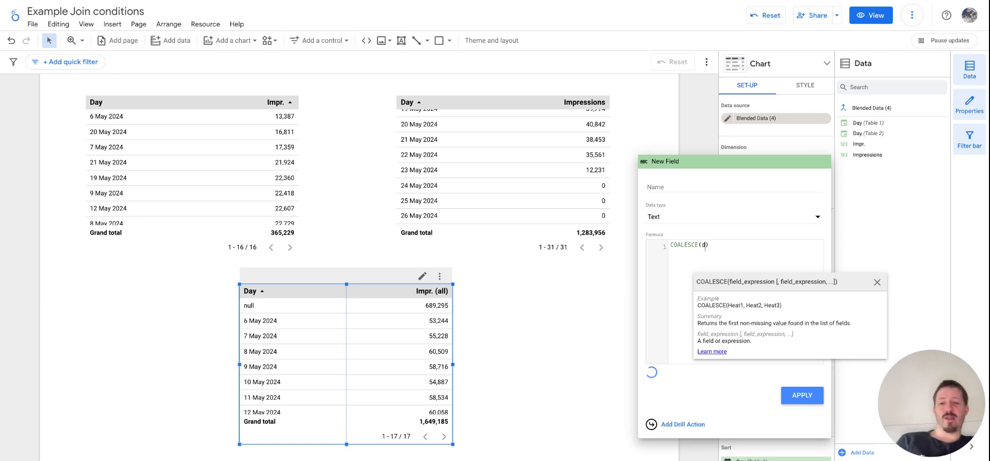
pyautogui.write('ay')
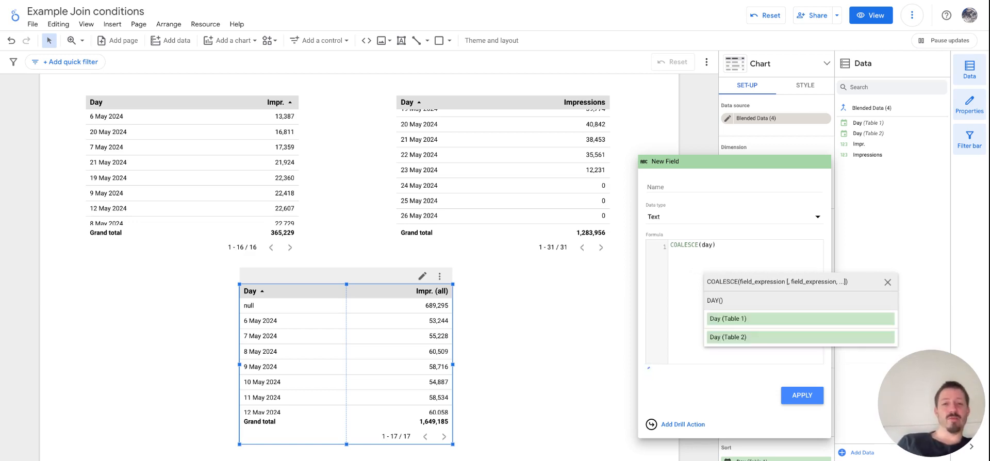
pyautogui.press('Return')
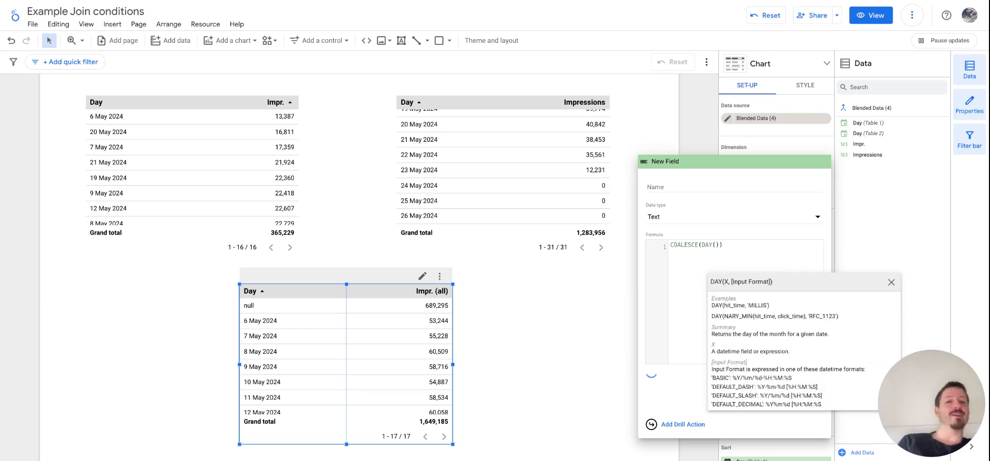
pyautogui.press('BackSpace')
pyautogui.press('BackSpace')
pyautogui.press('BackSpace')
pyautogui.press('BackSpace')
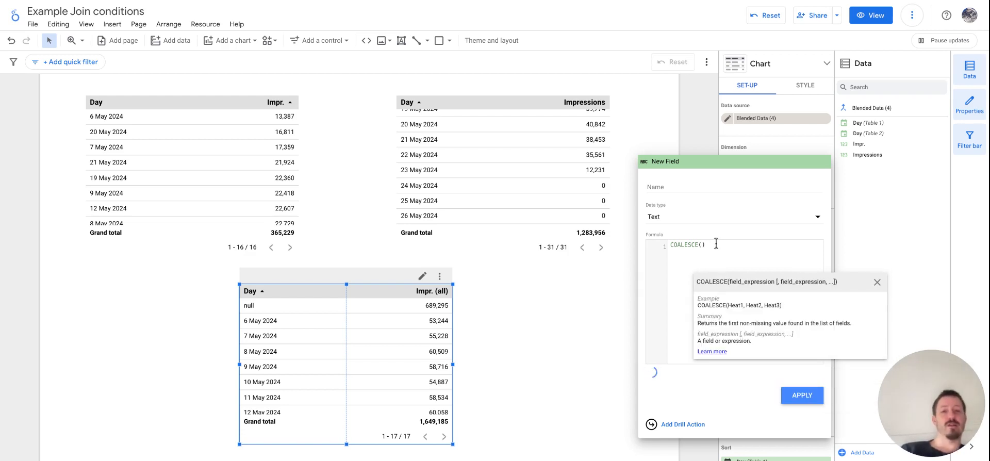
# Step: Add Day (Table 1) and Day (Table 2) as the comma-separated arguments of the COALESCE formula
pyautogui.write('day')
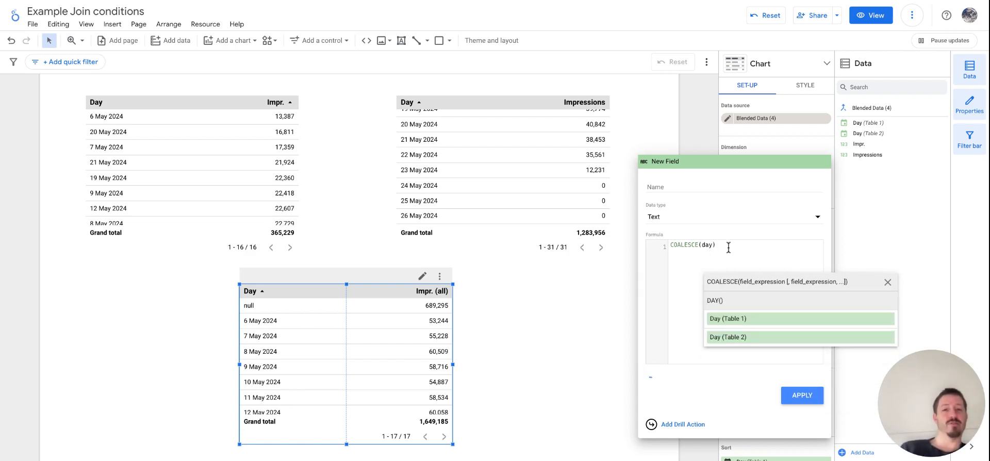
pyautogui.click(725, 323)
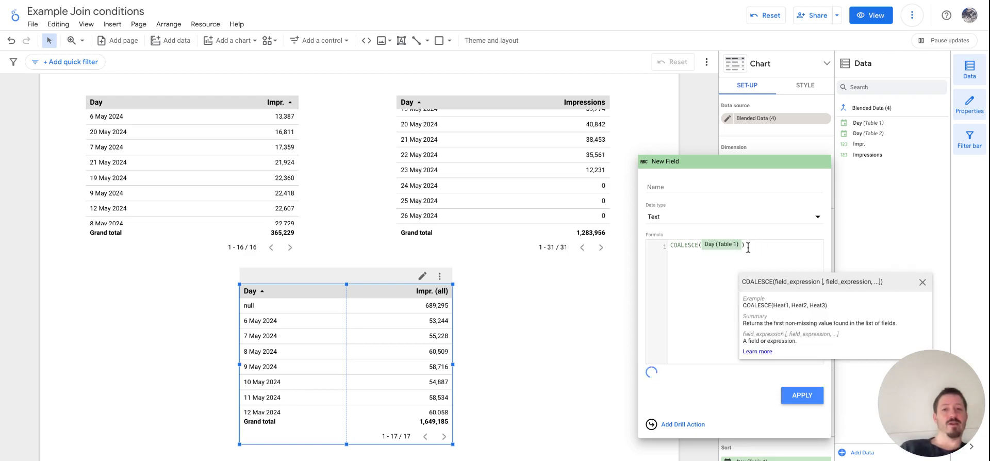
pyautogui.write(',')
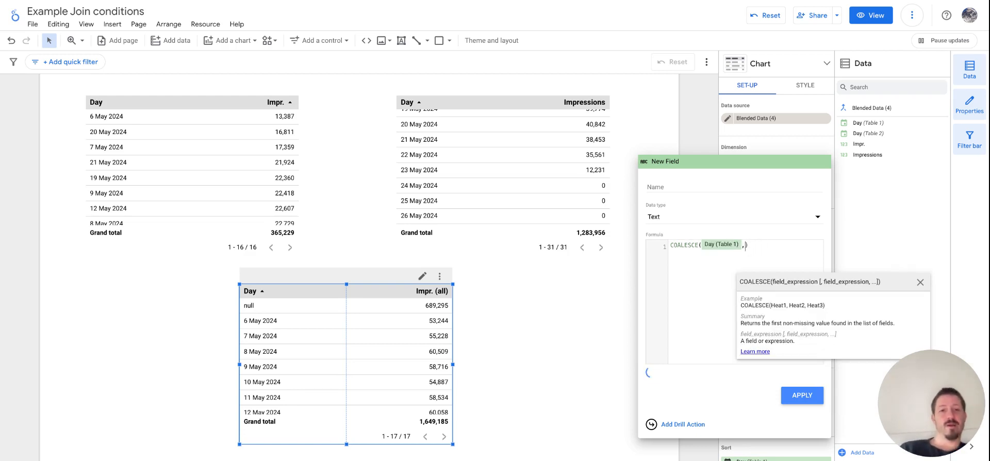
pyautogui.write('day')
pyautogui.click(767, 336)
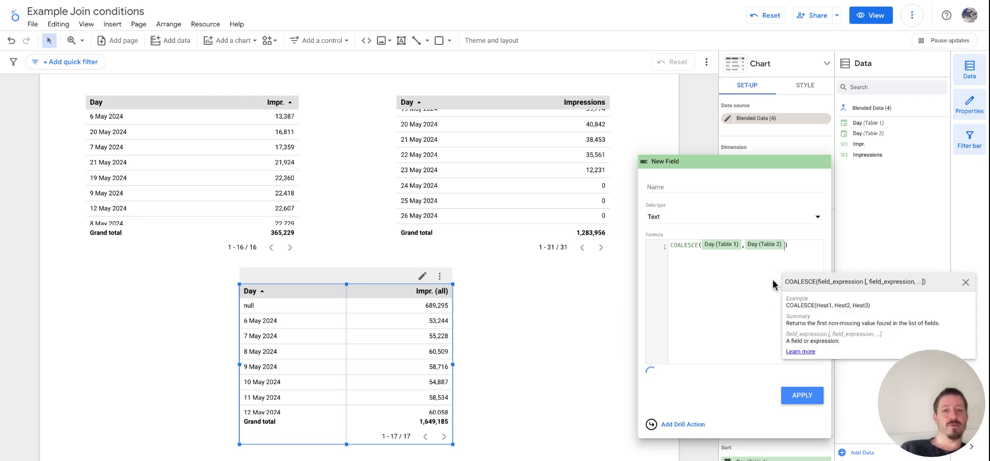
# Step: Name the calculated field Date and apply it as the blended table's dimension
pyautogui.click(676, 184)
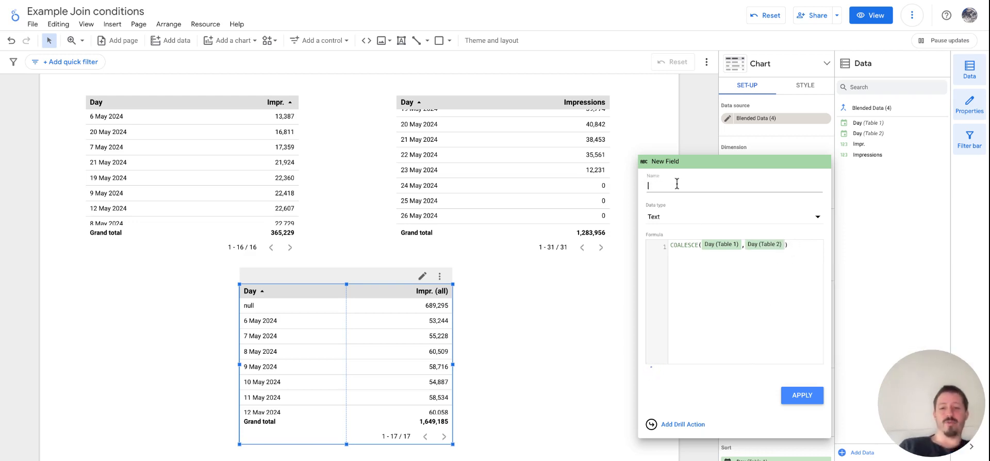
pyautogui.write('Day')
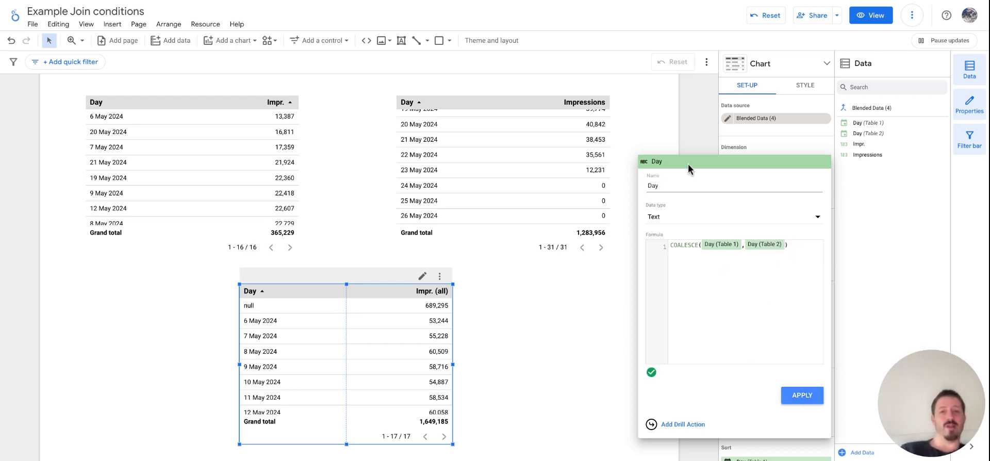
pyautogui.press('BackSpace')
pyautogui.write('te')
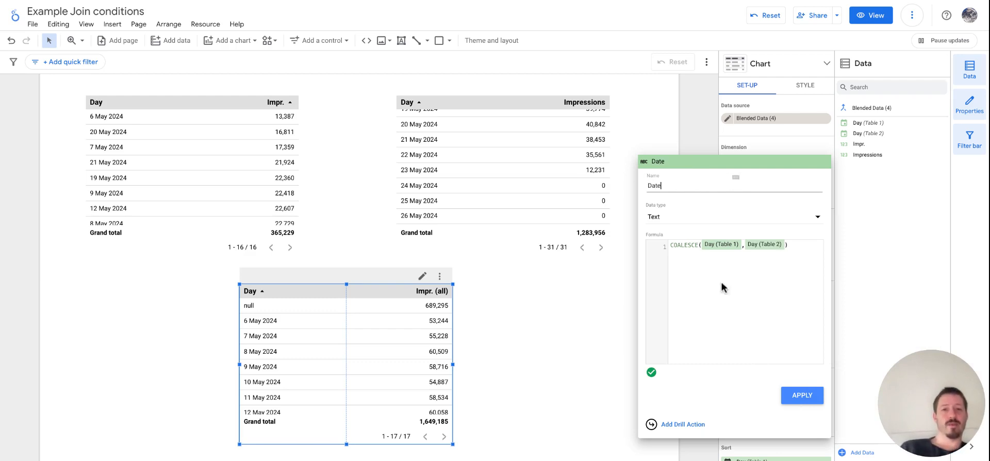
pyautogui.click(794, 396)
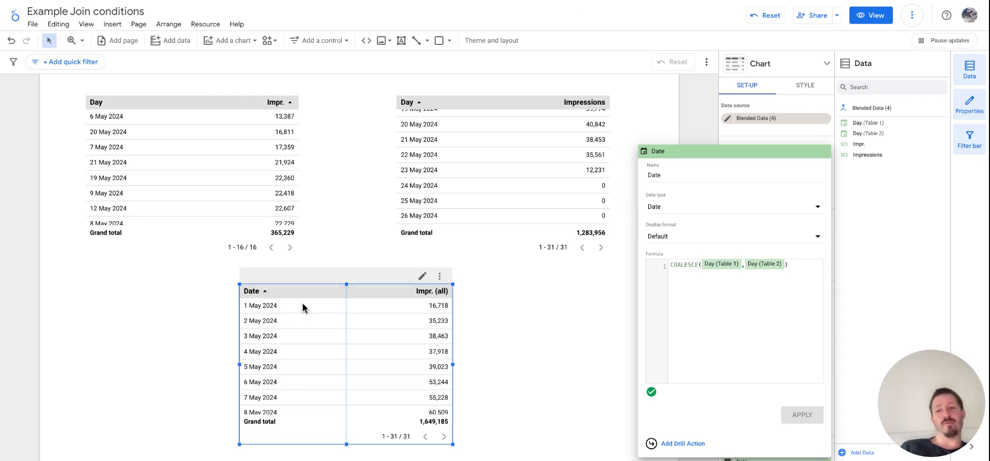
# Step: Examine the blended table's dates and Impr. (all) values from the first to the last day against the Google and Meta tables
pyautogui.scroll(6, 559, 150)
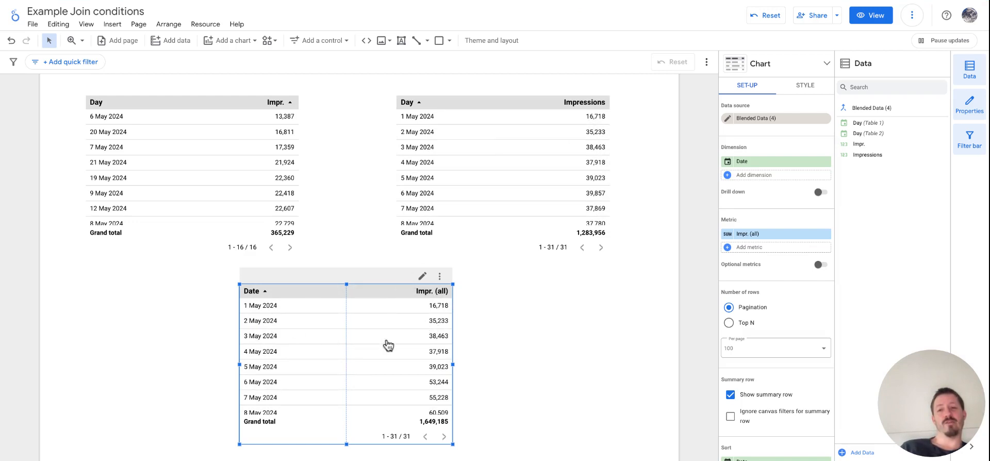
pyautogui.click(545, 344)
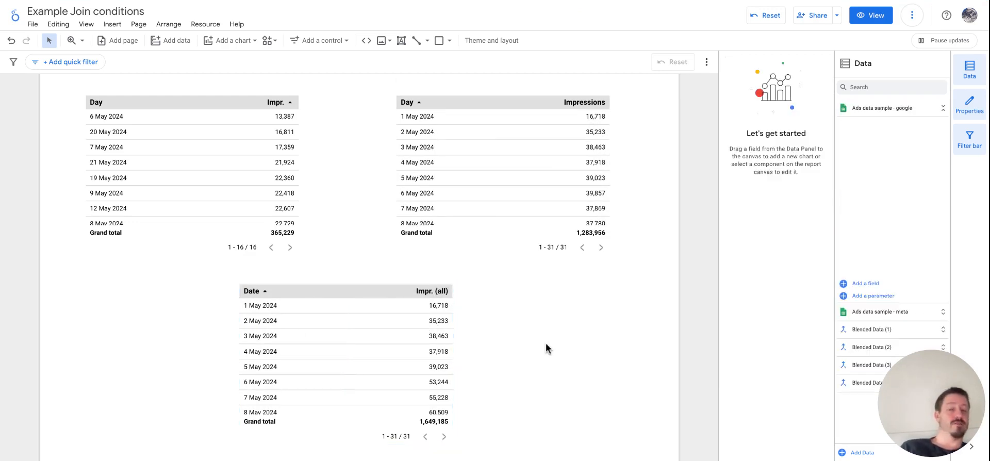
pyautogui.scroll(-1, 545, 344)
pyautogui.scroll(1, 545, 344)
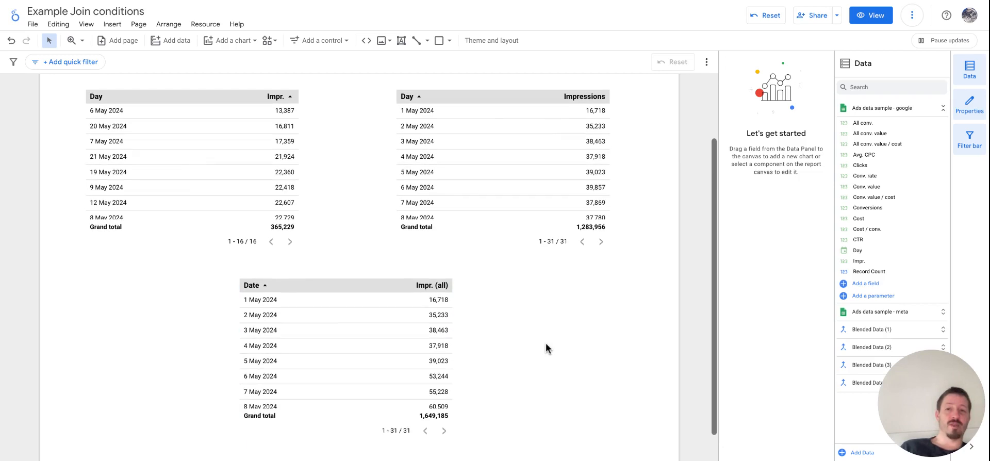
pyautogui.click(409, 342)
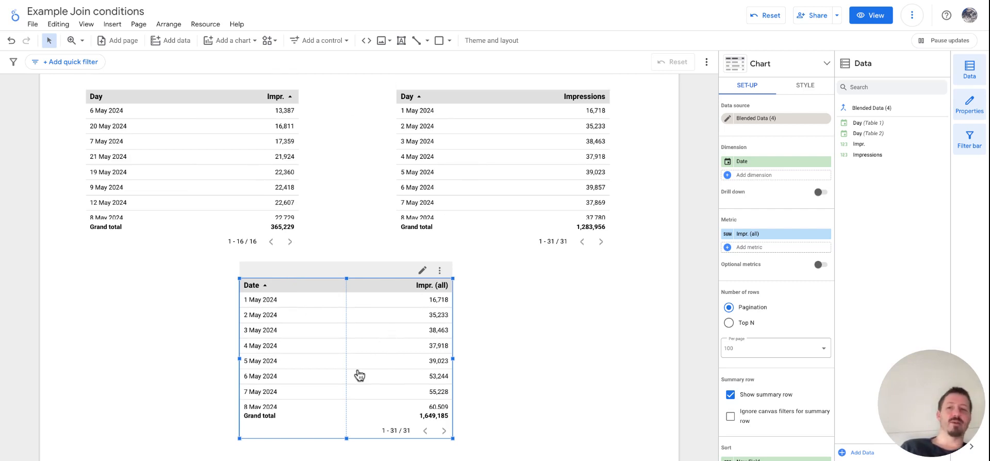
pyautogui.scroll(-5, 356, 376)
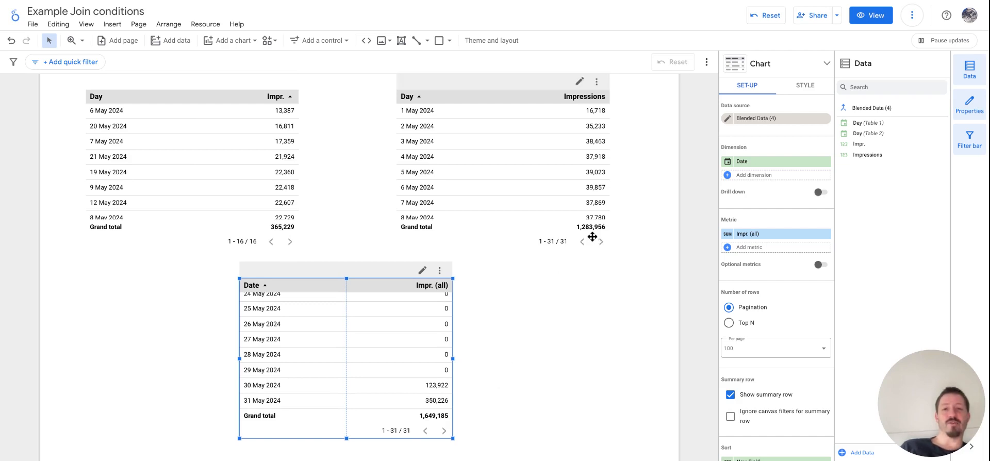
pyautogui.click(520, 314)
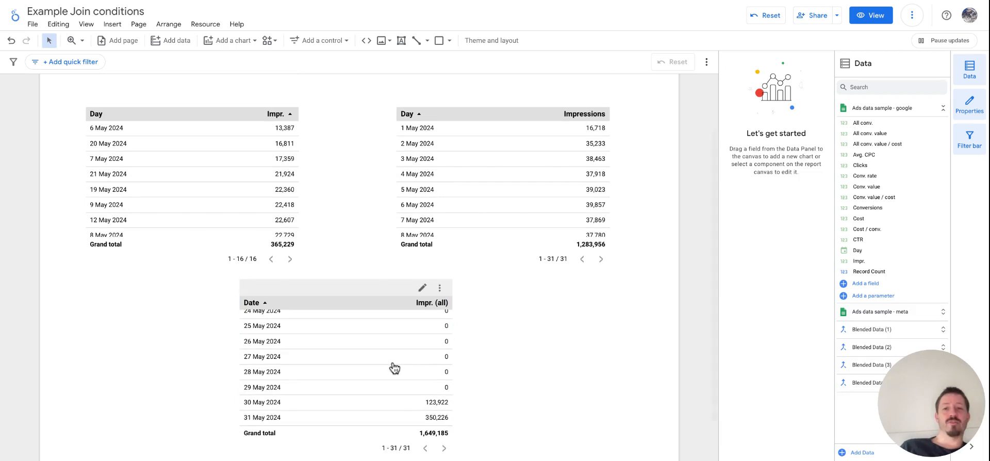
pyautogui.click(394, 367)
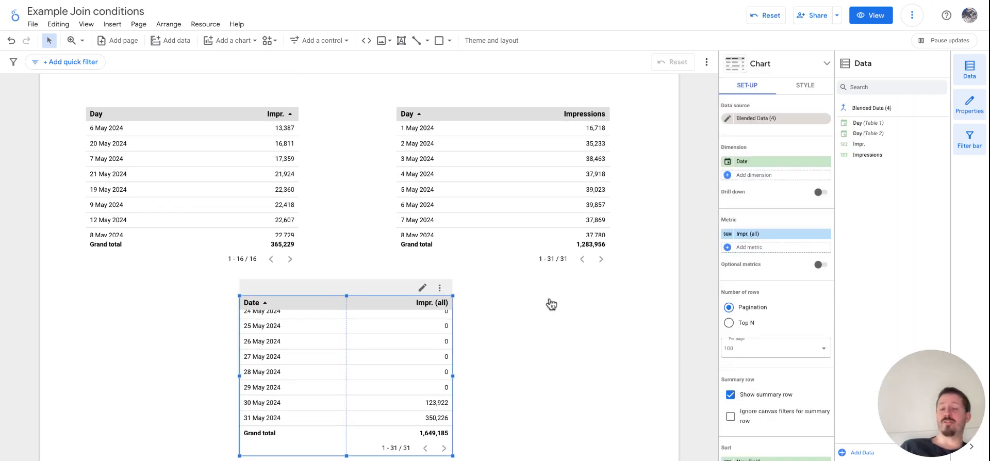
pyautogui.scroll(-2, 480, 104)
pyautogui.scroll(1, 480, 104)
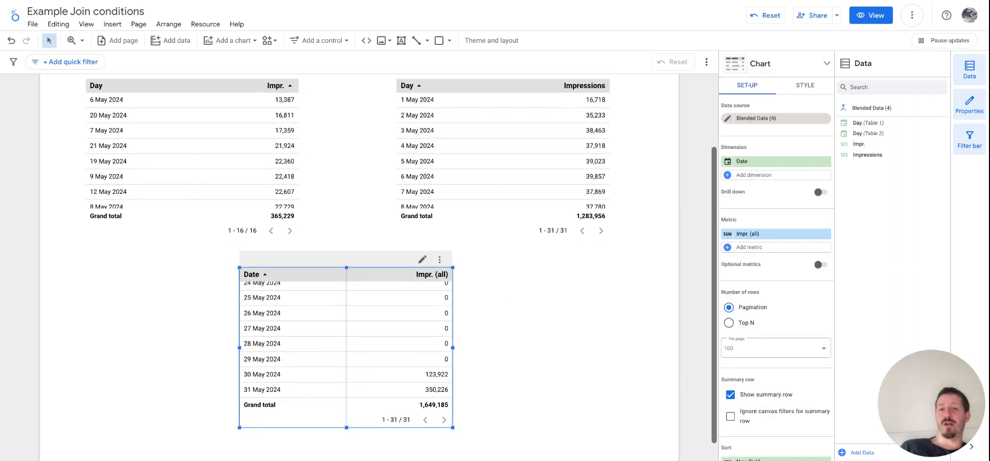